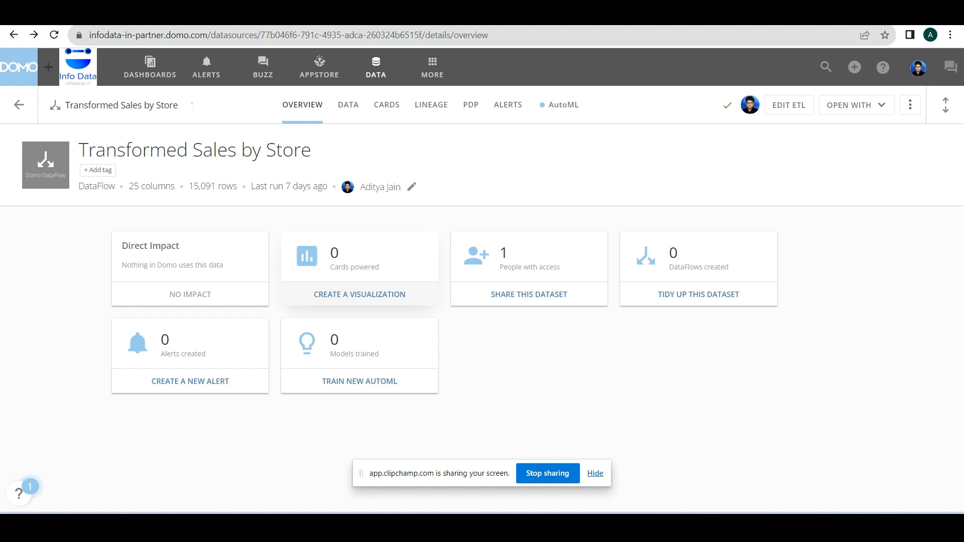
# - Create a visualization from the Transformed Sales by Store dataset and review its underlying rows before returning to the chart
pyautogui.click(360, 294)
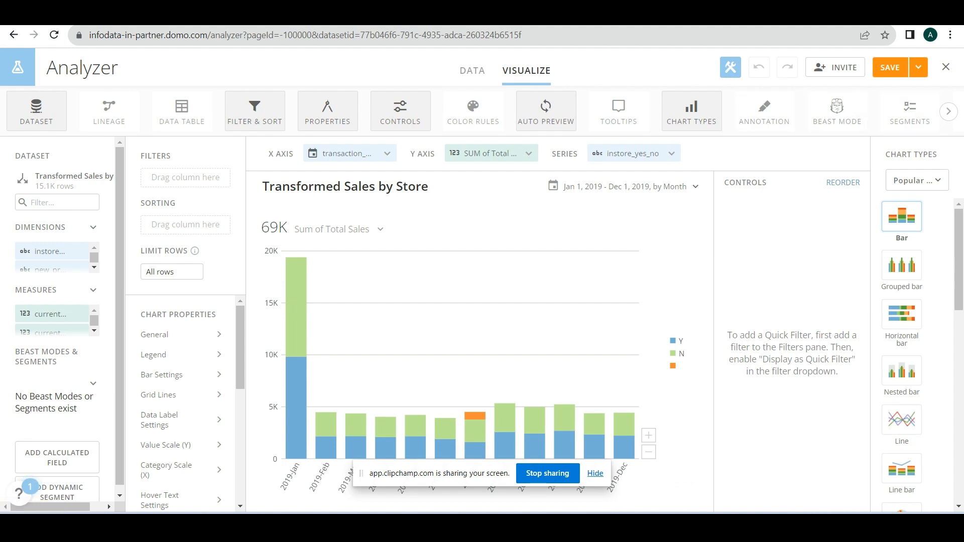
pyautogui.click(472, 71)
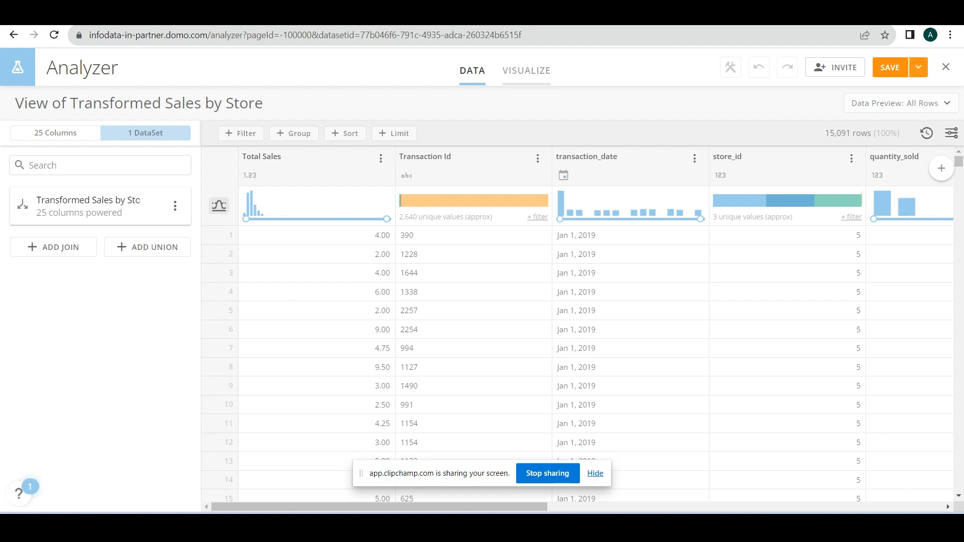
pyautogui.click(526, 70)
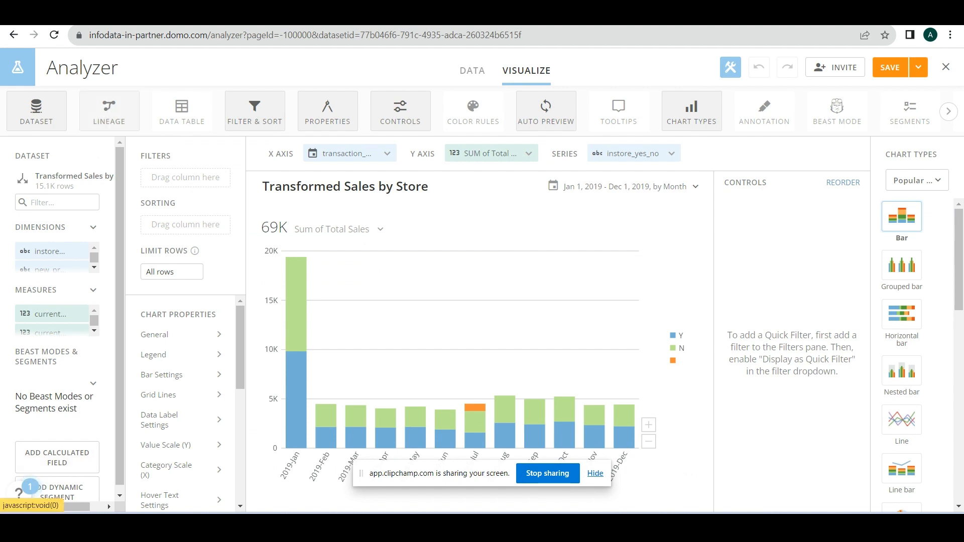
# - Examine the dataset's lineage and the chart's data table, and hide and restore the filter and sort settings
pyautogui.click(109, 110)
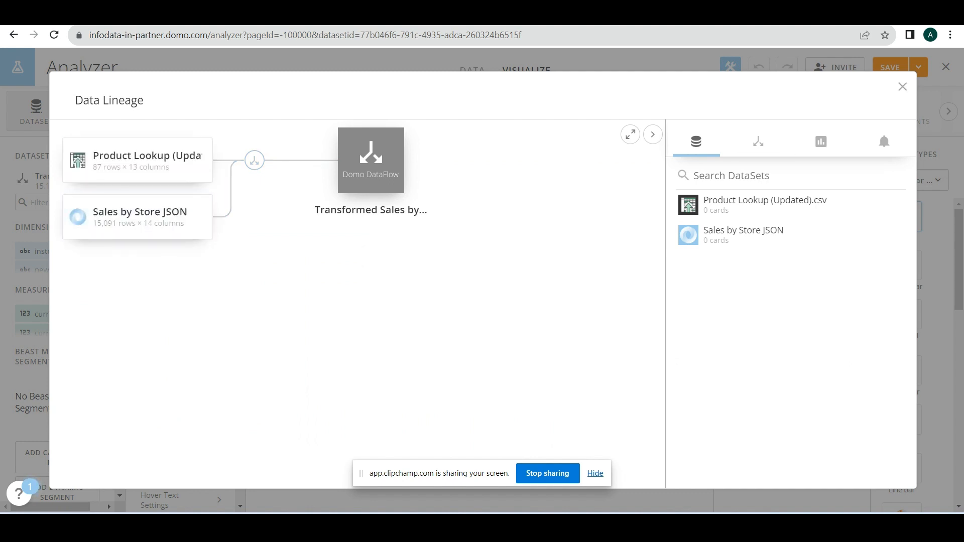
pyautogui.click(902, 87)
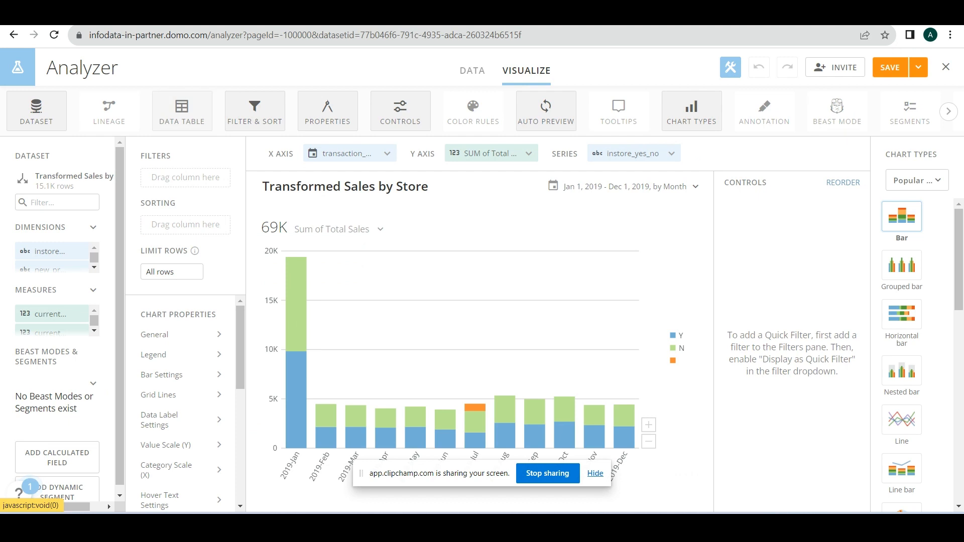
pyautogui.click(181, 111)
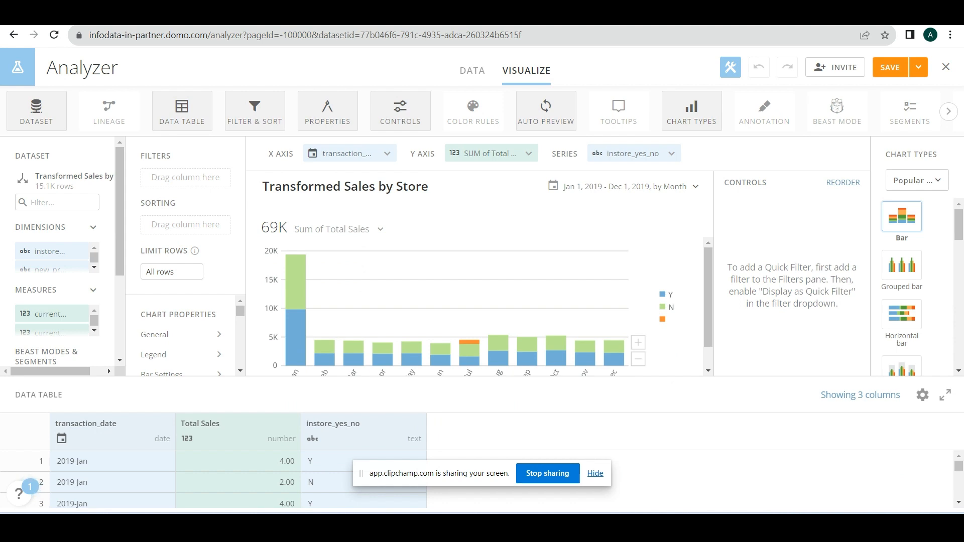
pyautogui.click(182, 111)
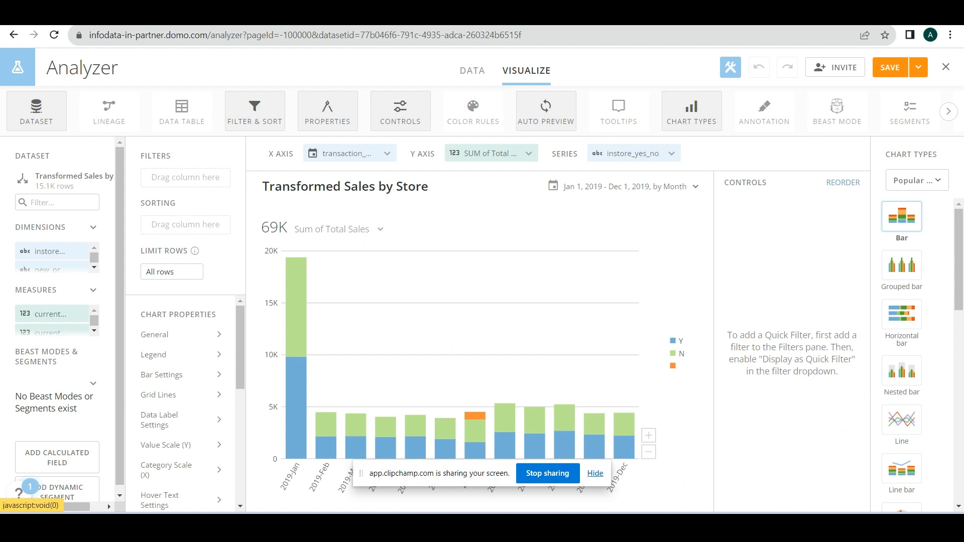
pyautogui.click(255, 111)
pyautogui.click(255, 111)
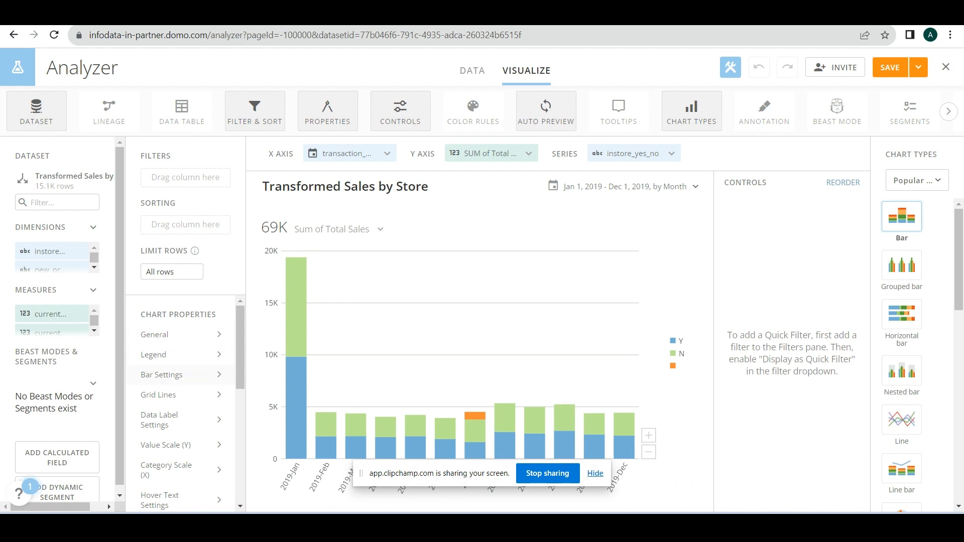
# - Show total labels on the chart's bars and set their total label style to Italic
pyautogui.click(165, 420)
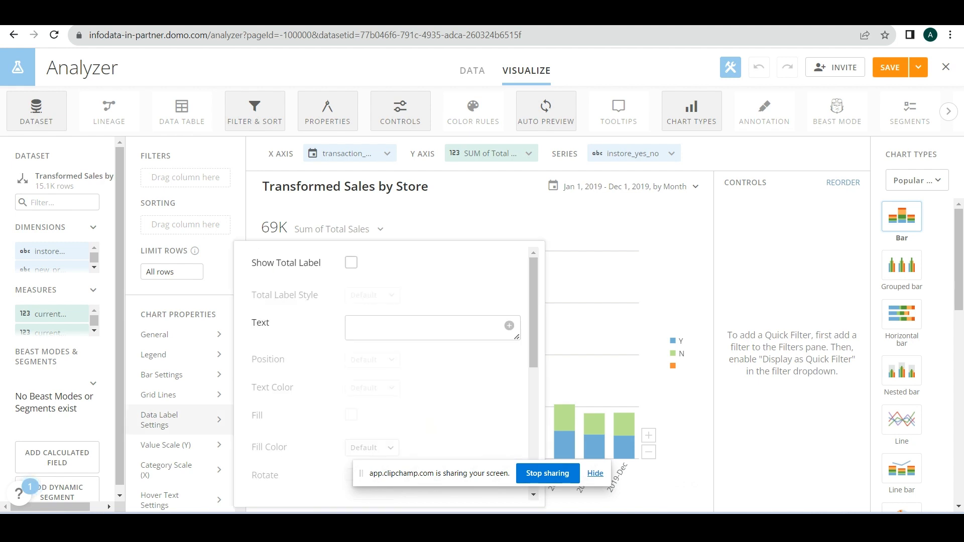
pyautogui.click(351, 262)
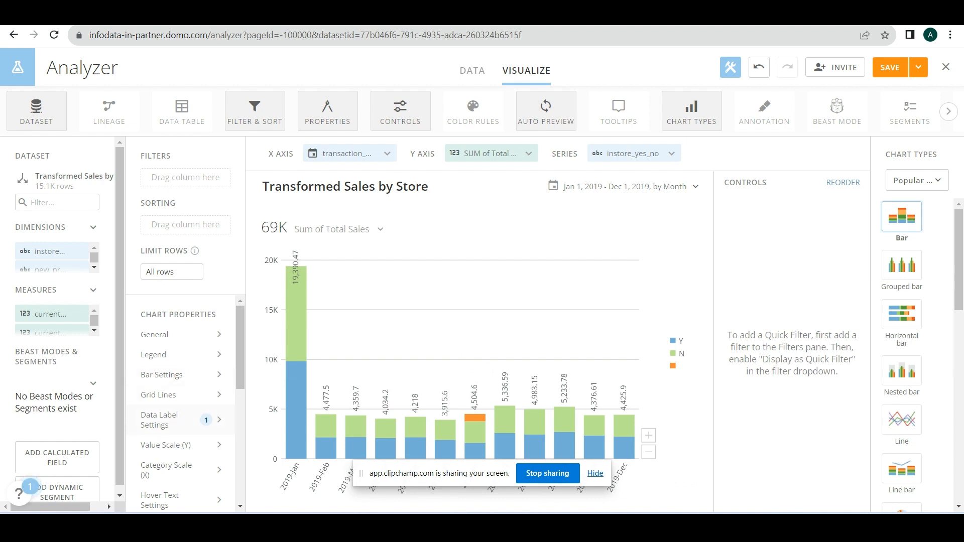
pyautogui.click(166, 420)
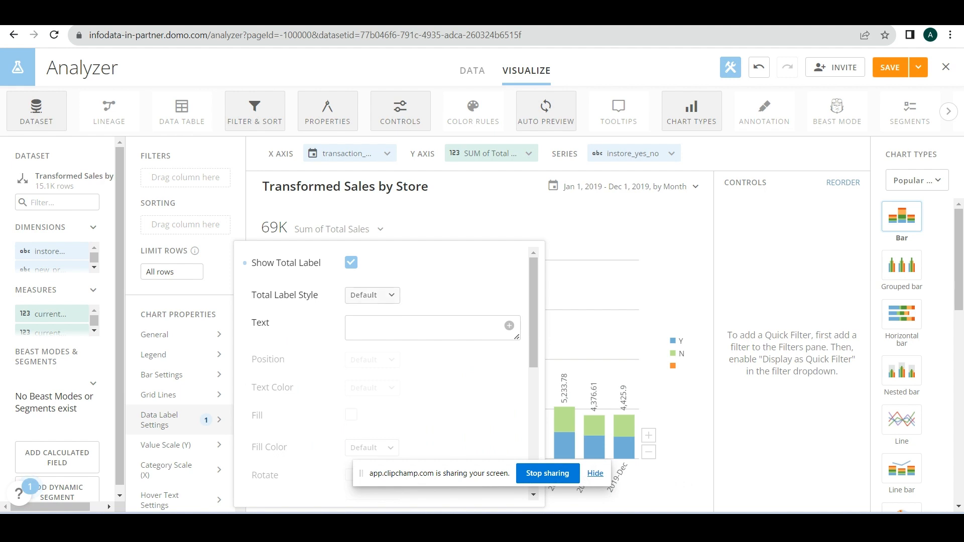
pyautogui.click(371, 295)
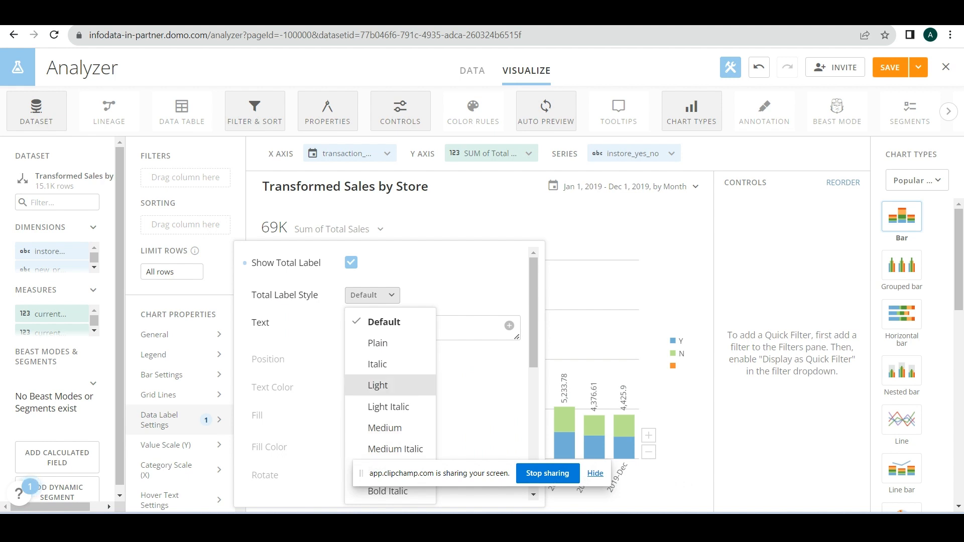
pyautogui.click(378, 364)
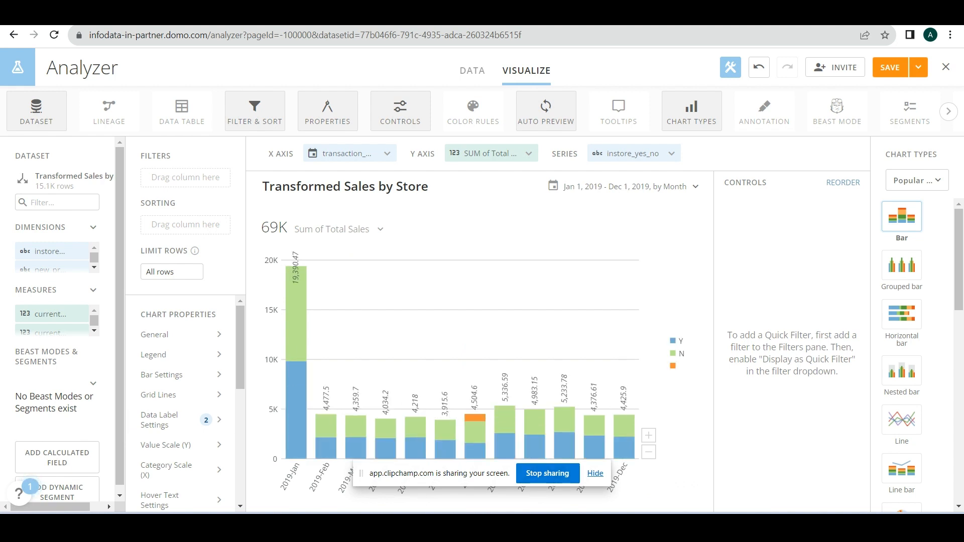
# - Set the data label text to the Value macro, moving the screen-sharing notice out of the way
pyautogui.click(180, 420)
pyautogui.scroll(-4, 389, 374)
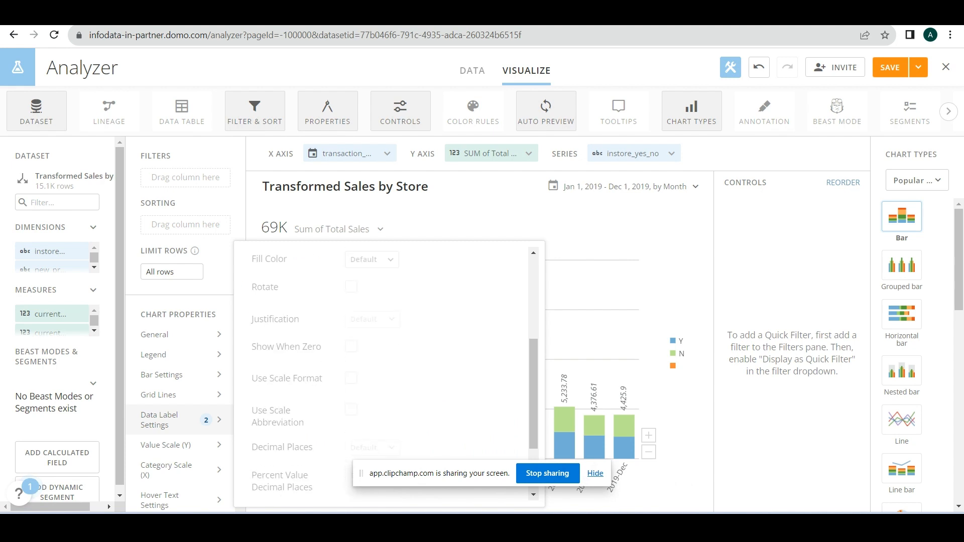
pyautogui.scroll(4, 389, 374)
pyautogui.click(509, 326)
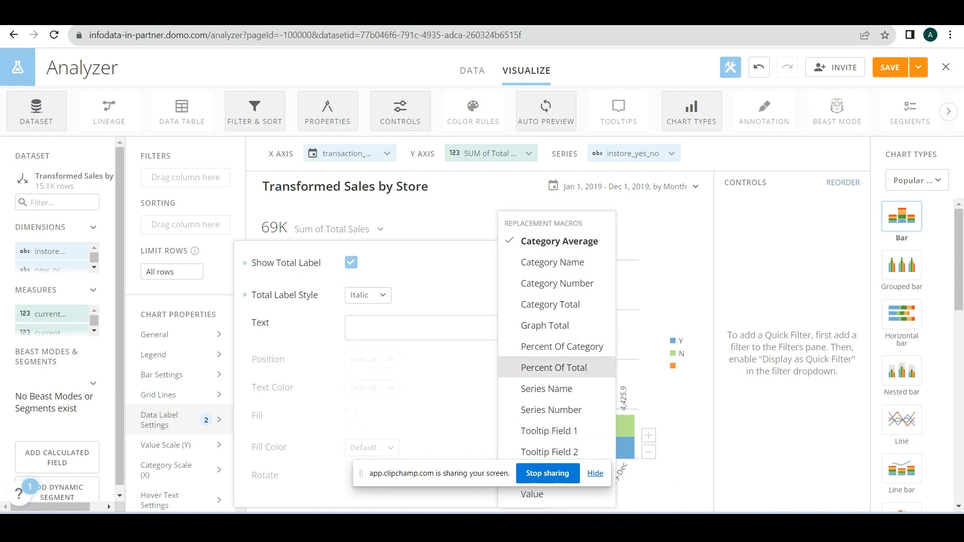
pyautogui.moveTo(437, 473); pyautogui.dragTo(218, 519)
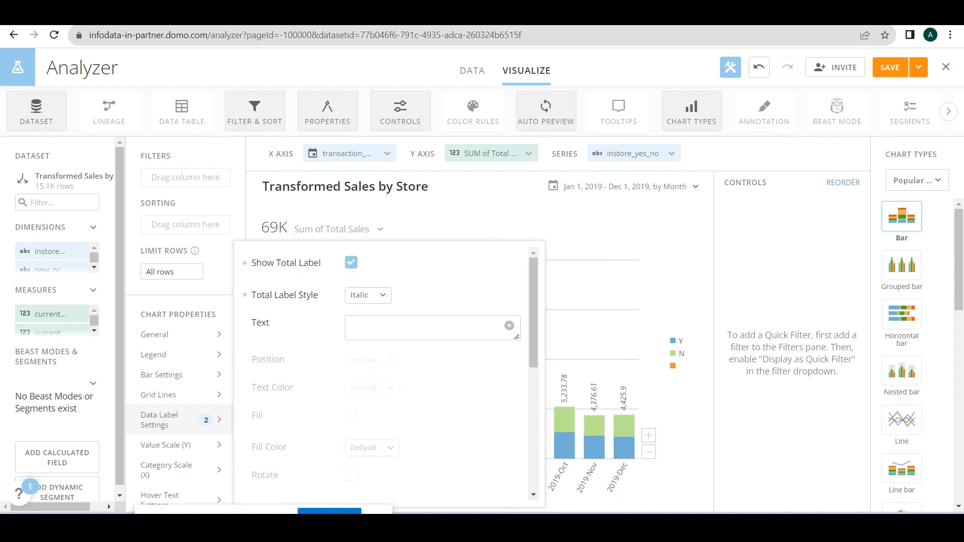
pyautogui.click(510, 326)
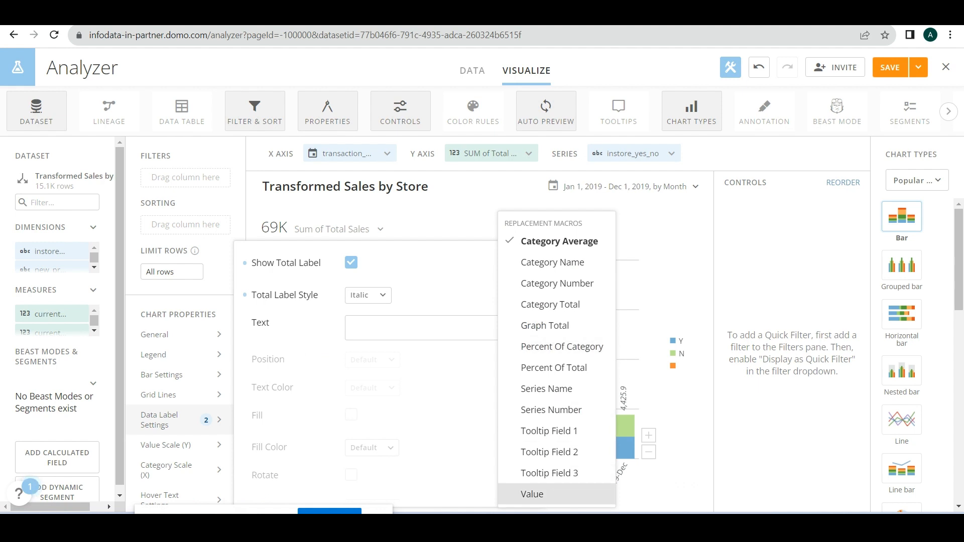
pyautogui.click(532, 494)
# - Set the data labels' text color to Gray
pyautogui.scroll(-2, 389, 371)
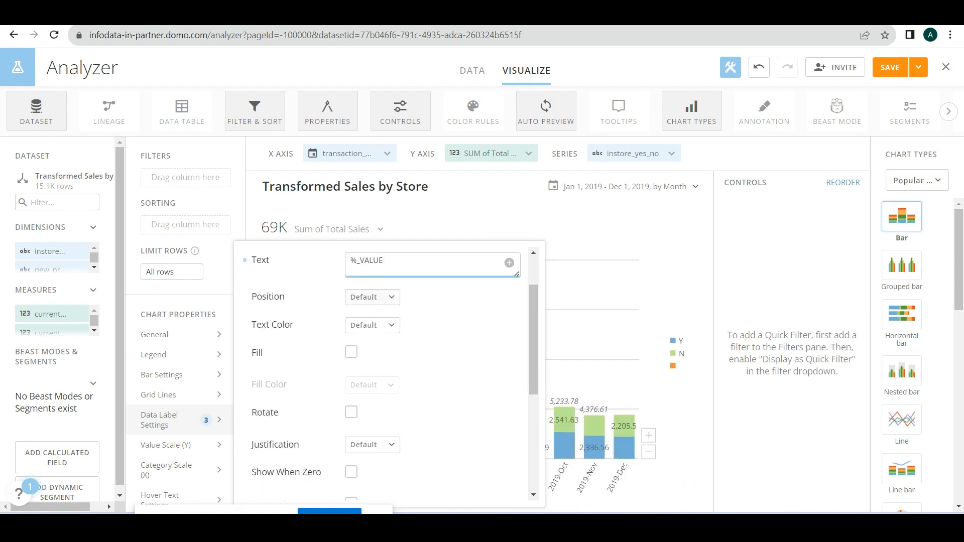
pyautogui.click(372, 325)
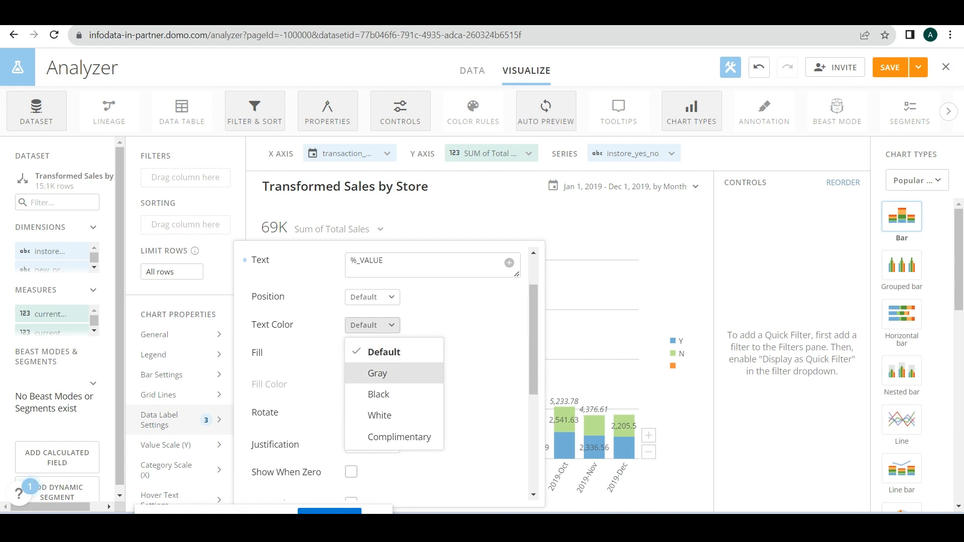
pyautogui.click(377, 373)
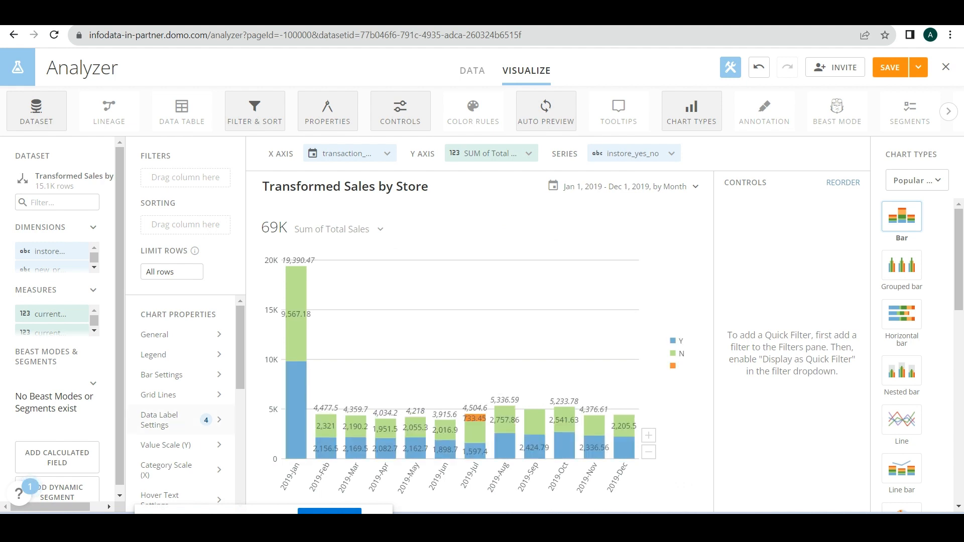
# - Enable Use Scale Abbreviation for the chart's data labels
pyautogui.click(179, 420)
pyautogui.scroll(-5, 390, 374)
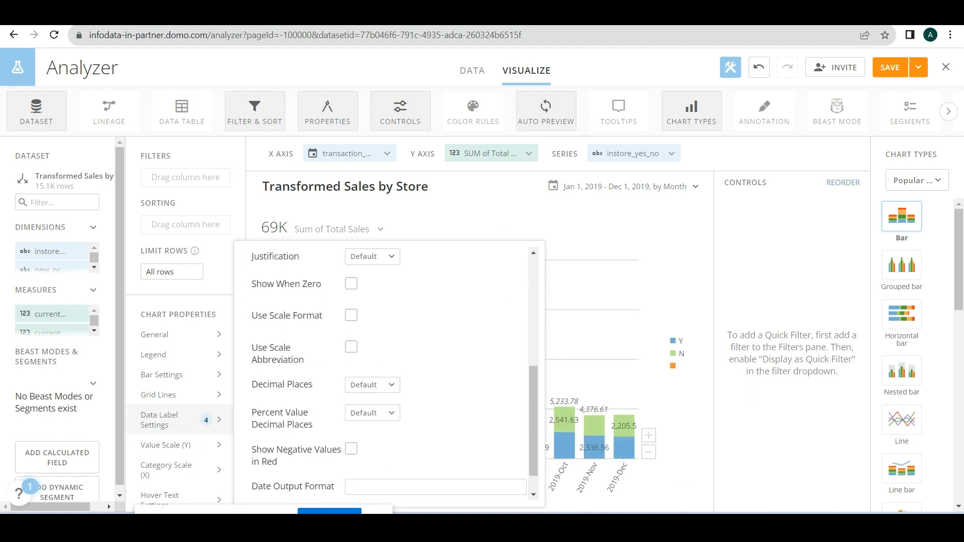
pyautogui.click(351, 347)
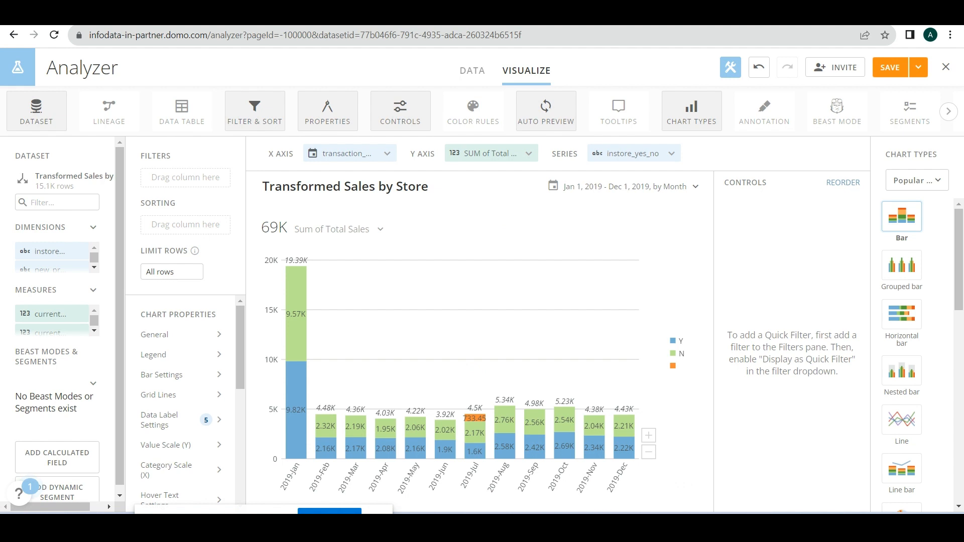
# - Look through the remaining chart property categories, and hide and restore the quick filter controls area
pyautogui.scroll(-2, 181, 396)
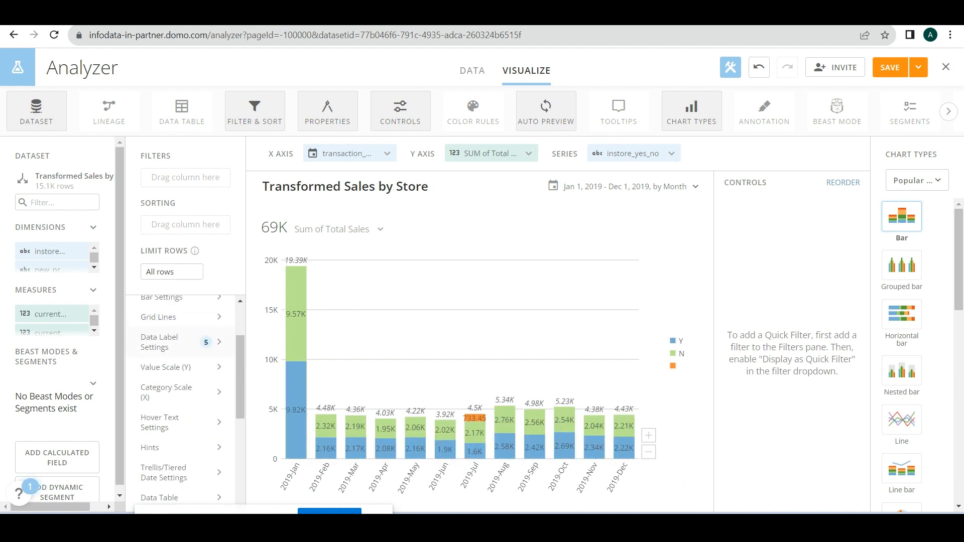
pyautogui.scroll(-3, 180, 397)
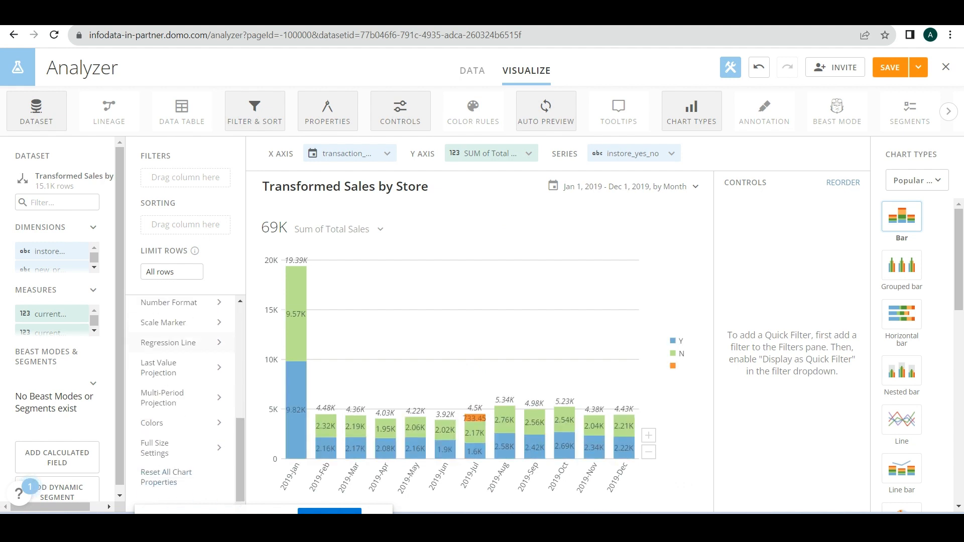
pyautogui.scroll(5, 181, 397)
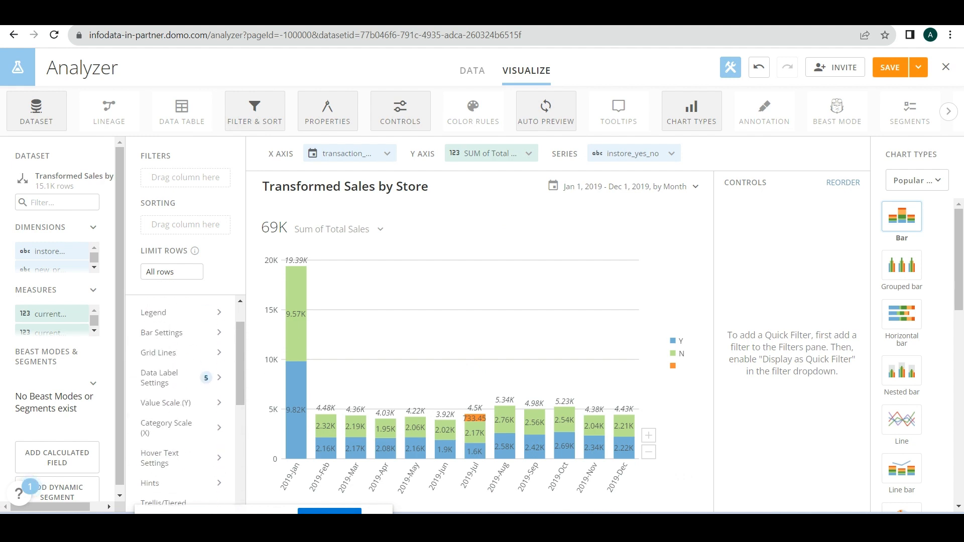
pyautogui.scroll(2, 192, 404)
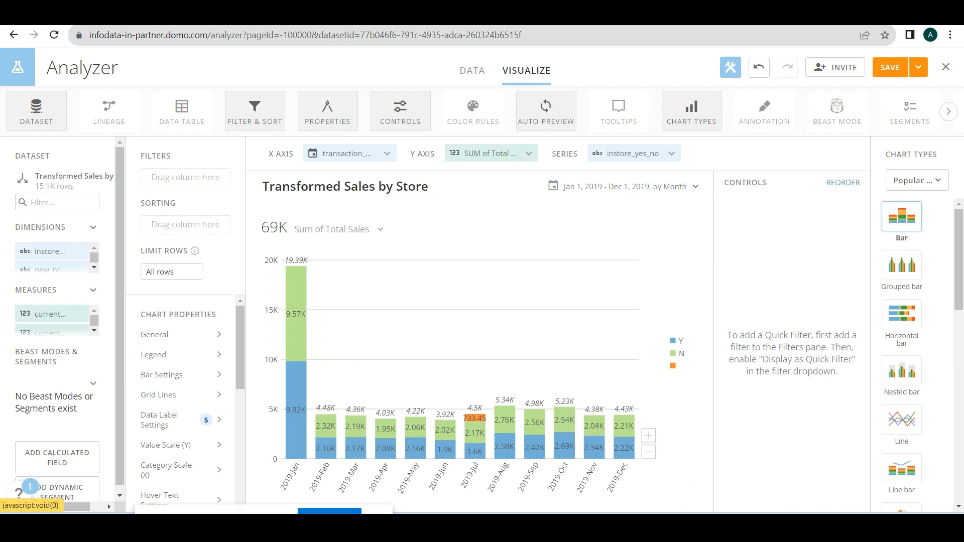
pyautogui.click(400, 111)
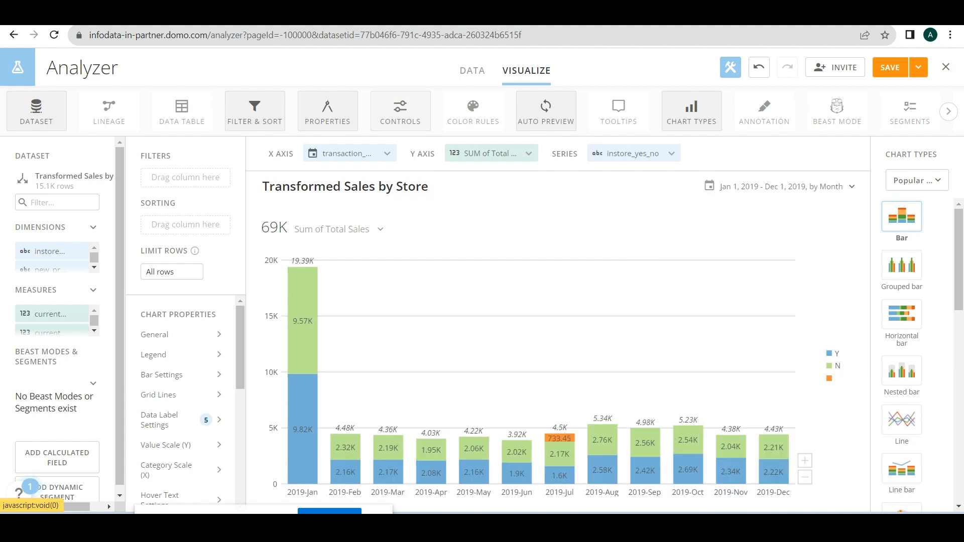
pyautogui.click(401, 112)
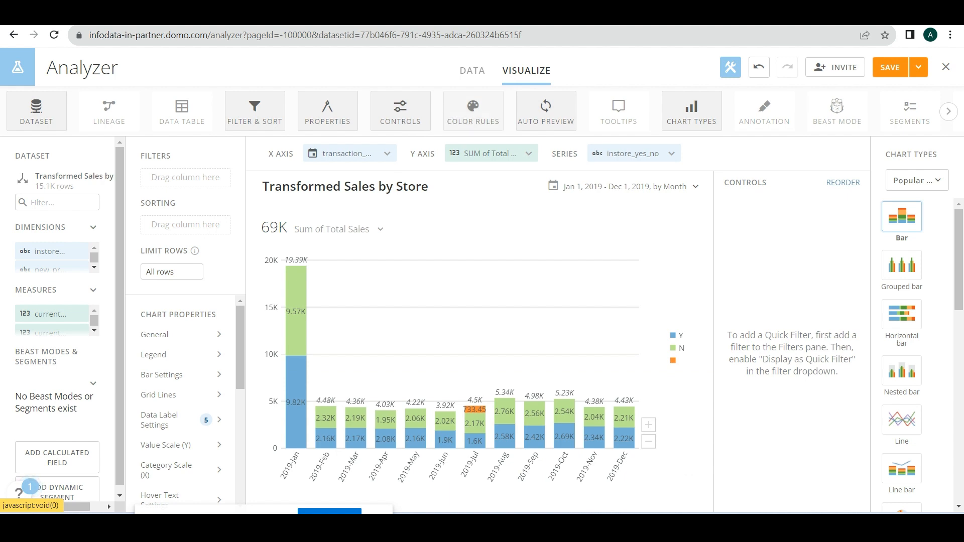
# - Define a color rule that fills Total Sales values greater than or equal to 0 with dark green
pyautogui.click(473, 111)
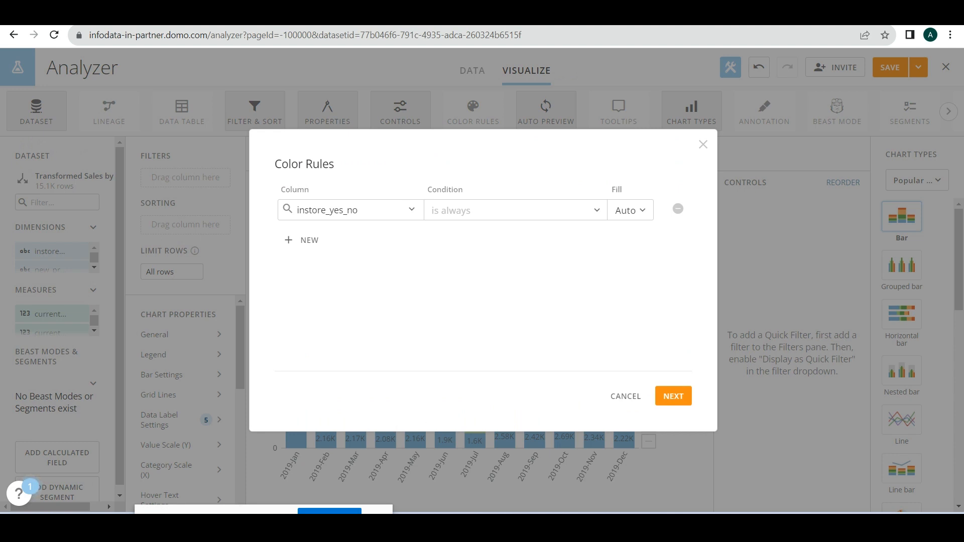
pyautogui.click(350, 210)
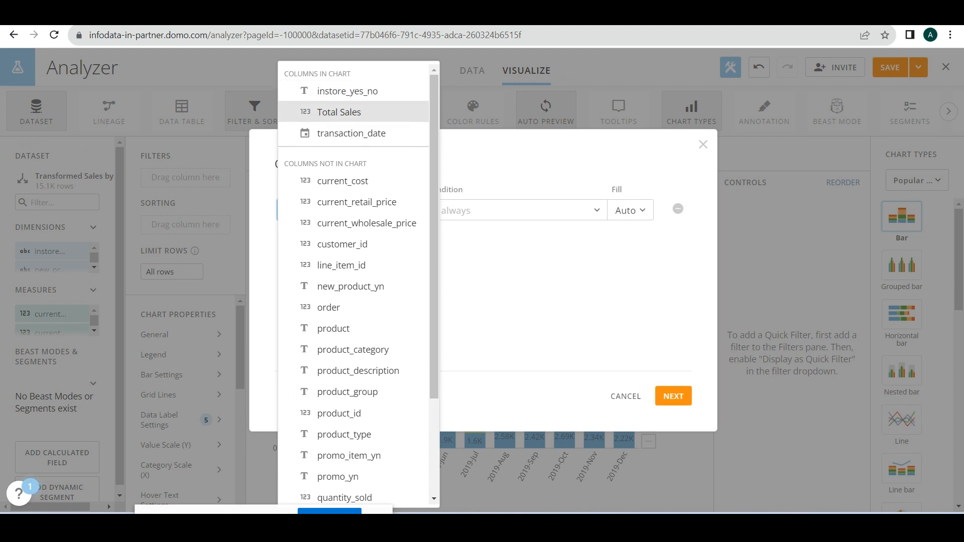
pyautogui.click(339, 112)
pyautogui.click(514, 210)
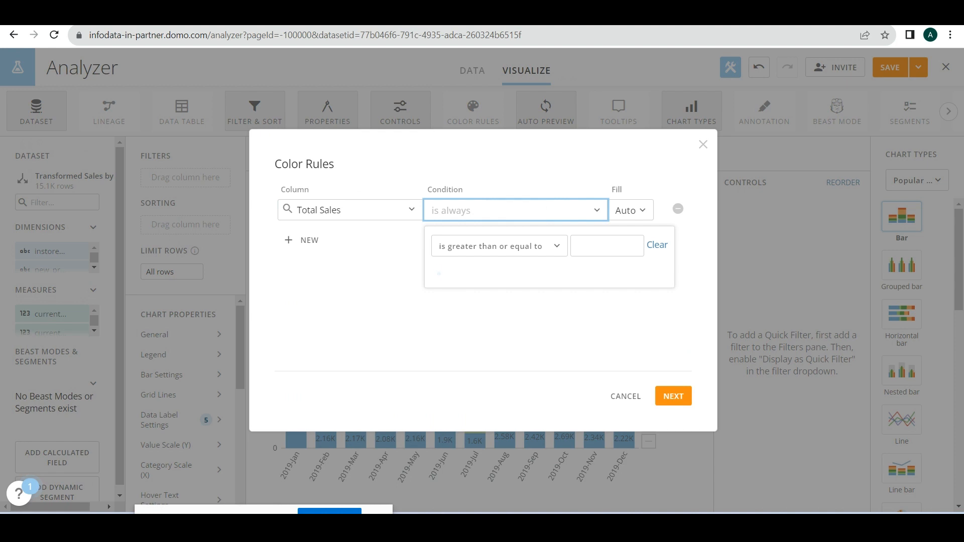
pyautogui.click(607, 246)
pyautogui.write('0')
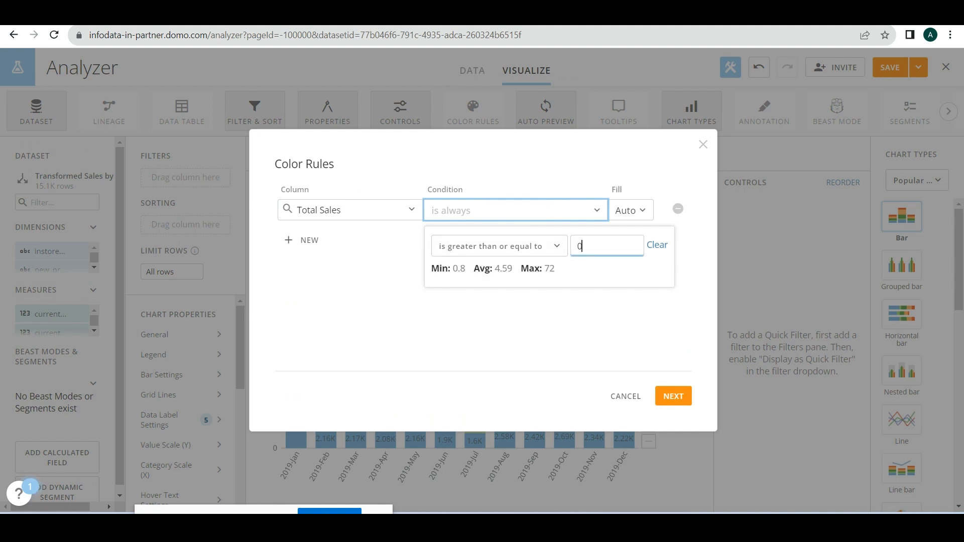
pyautogui.click(630, 210)
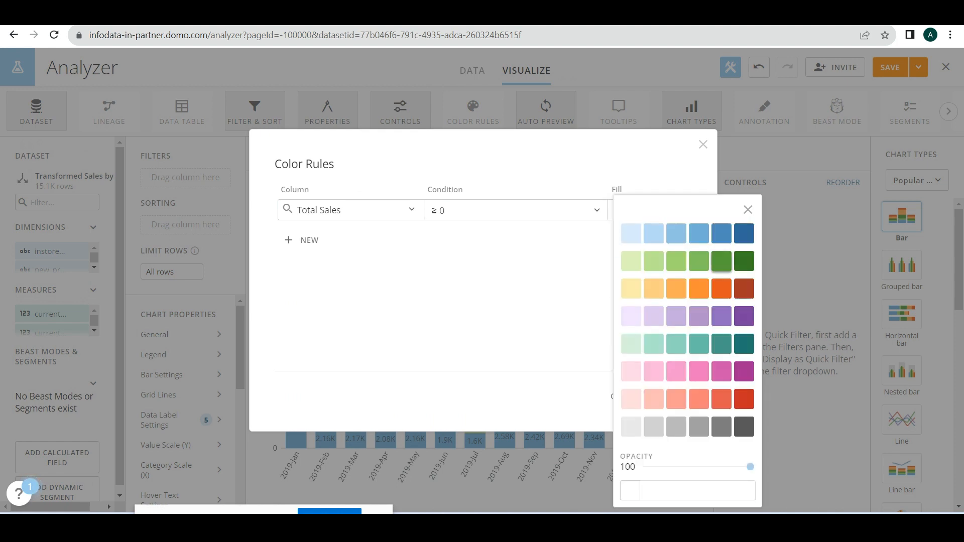
pyautogui.click(722, 261)
# - Add a color rule that fills Total Sales values less than 0 with orange E45621, and apply the rules to only this card
pyautogui.click(301, 240)
pyautogui.click(515, 239)
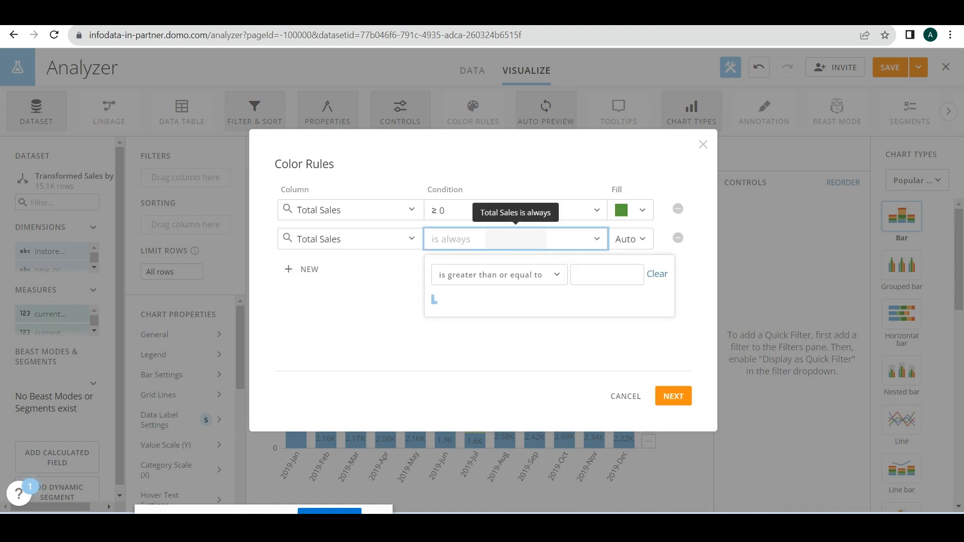
pyautogui.click(499, 275)
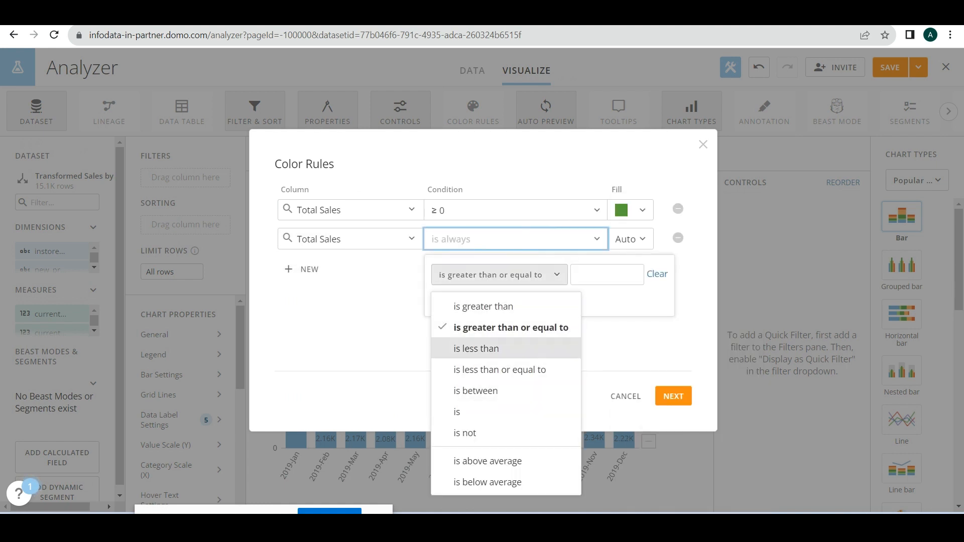
pyautogui.click(476, 349)
pyautogui.write('0')
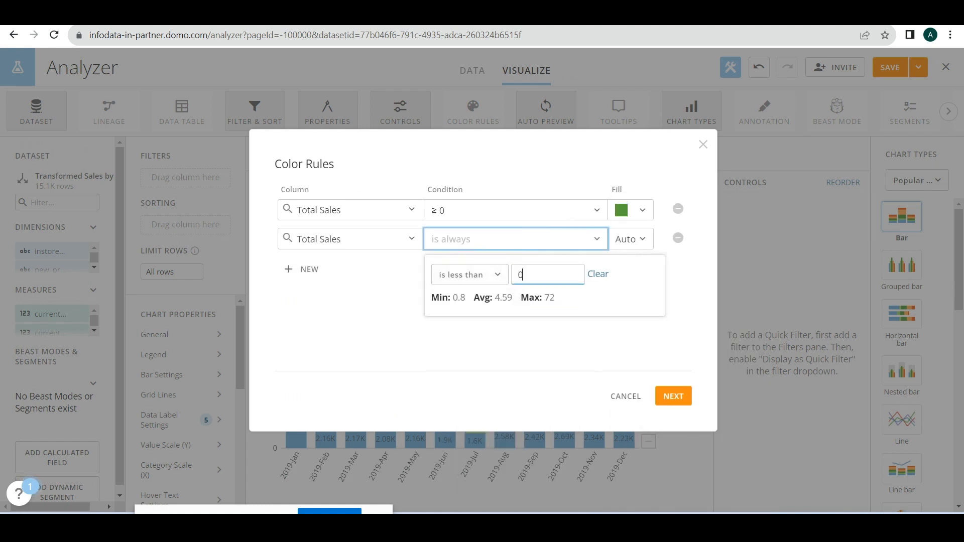
pyautogui.click(630, 239)
pyautogui.click(721, 289)
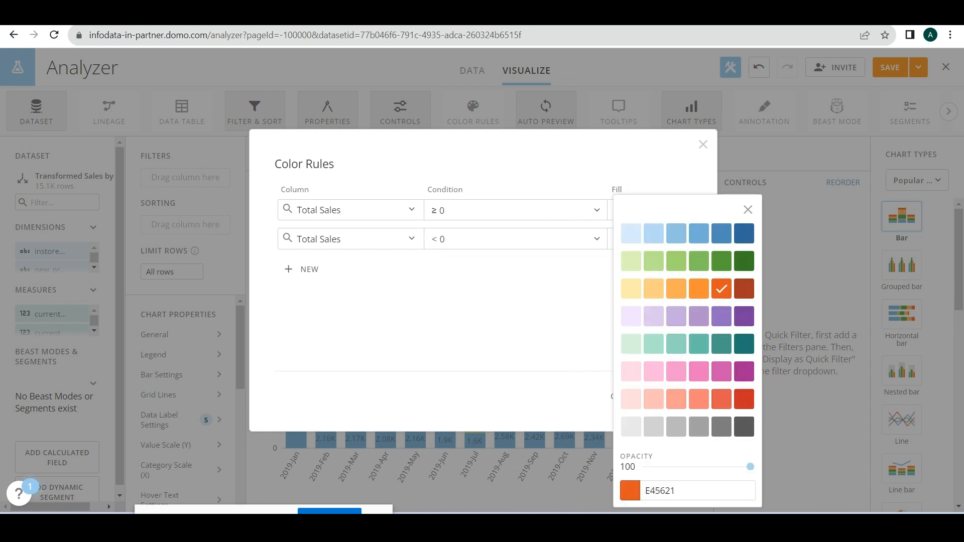
pyautogui.click(747, 209)
pyautogui.click(673, 394)
pyautogui.click(510, 328)
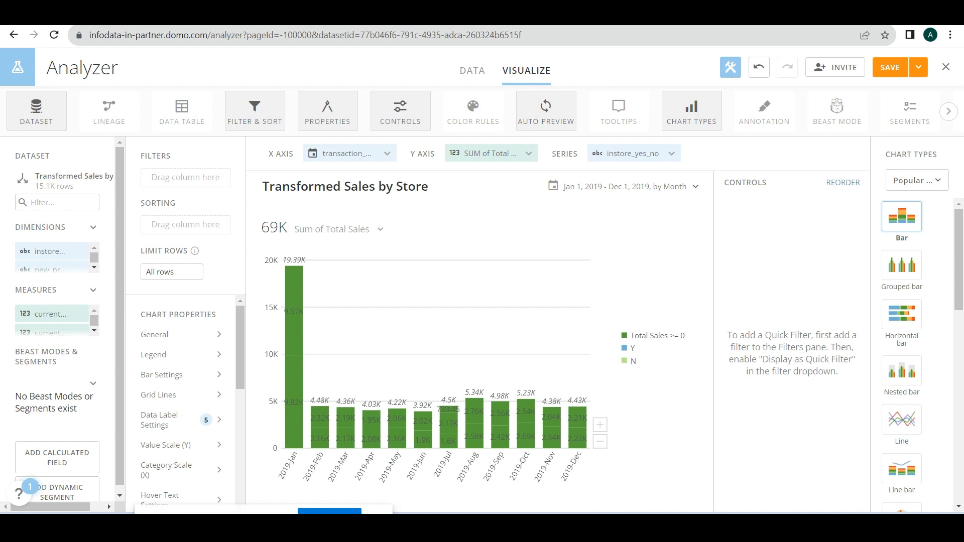
# - Change the green color rule so that it applies to instore_yes_no in Y
pyautogui.click(473, 111)
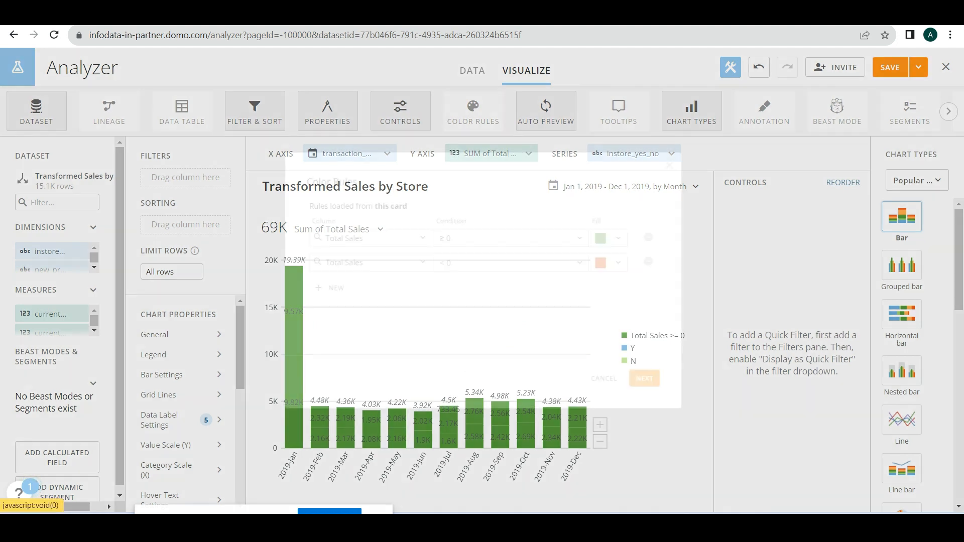
pyautogui.click(340, 230)
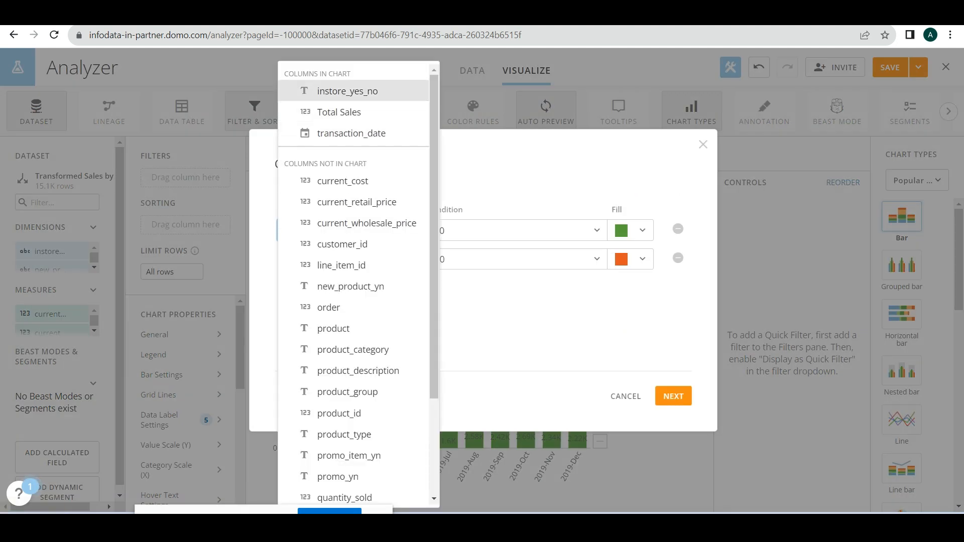
pyautogui.click(347, 91)
pyautogui.click(507, 230)
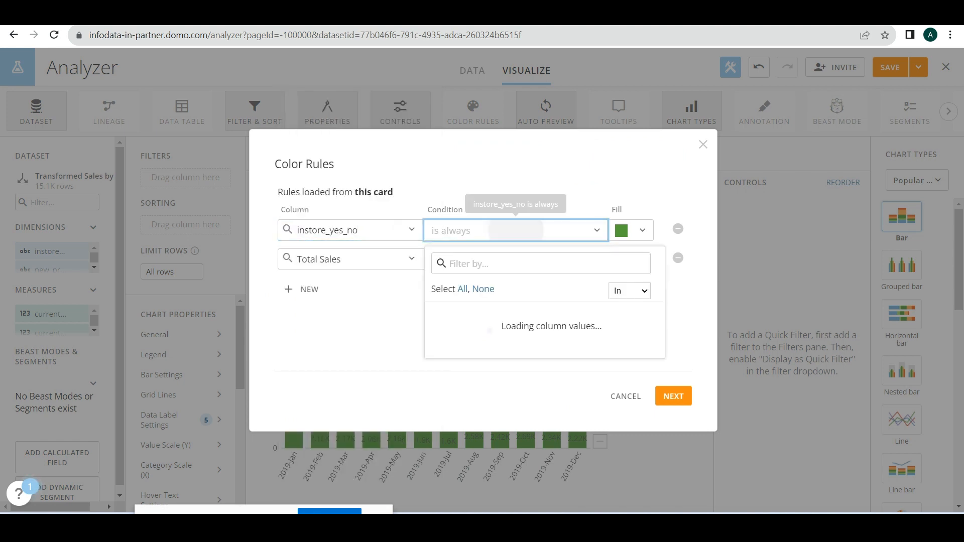
pyautogui.click(438, 317)
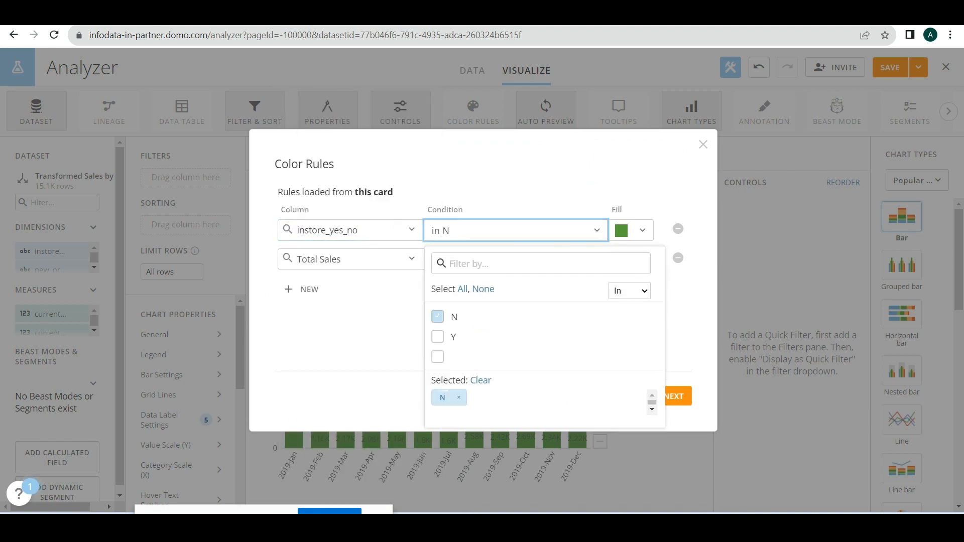
pyautogui.click(438, 337)
pyautogui.click(437, 317)
pyautogui.click(351, 331)
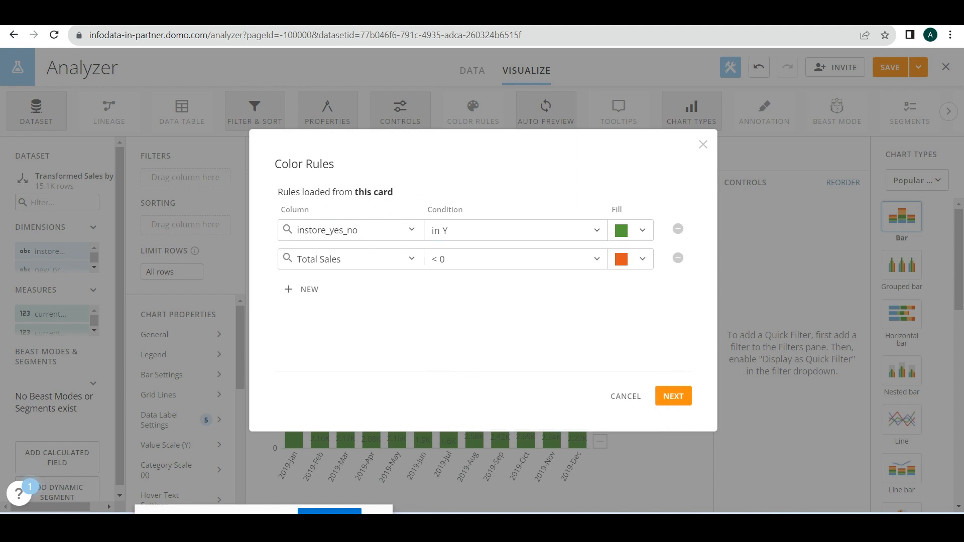
# - Change the orange color rule to instore_yes_no in N, and apply the rules to only this card
pyautogui.click(350, 259)
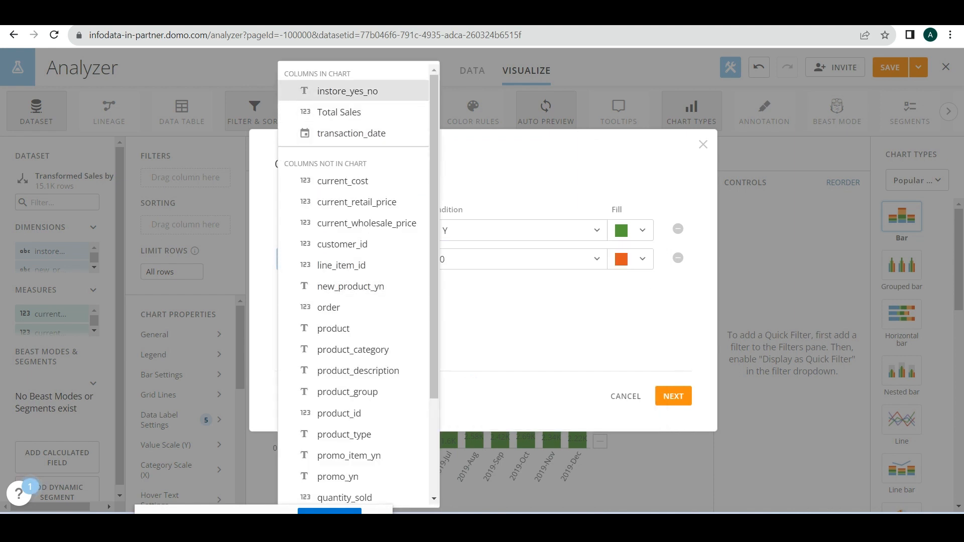
pyautogui.click(348, 93)
pyautogui.click(437, 260)
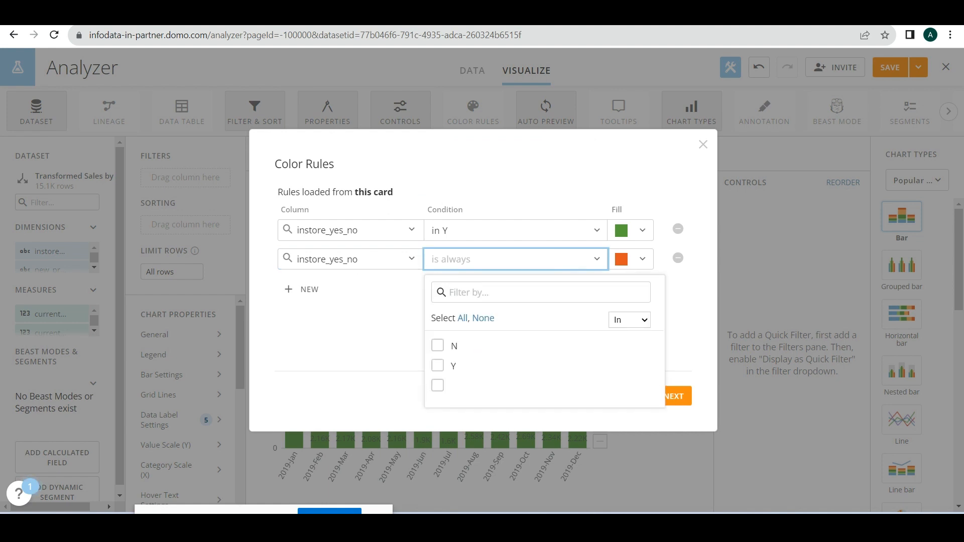
pyautogui.click(437, 346)
pyautogui.click(352, 331)
pyautogui.click(673, 396)
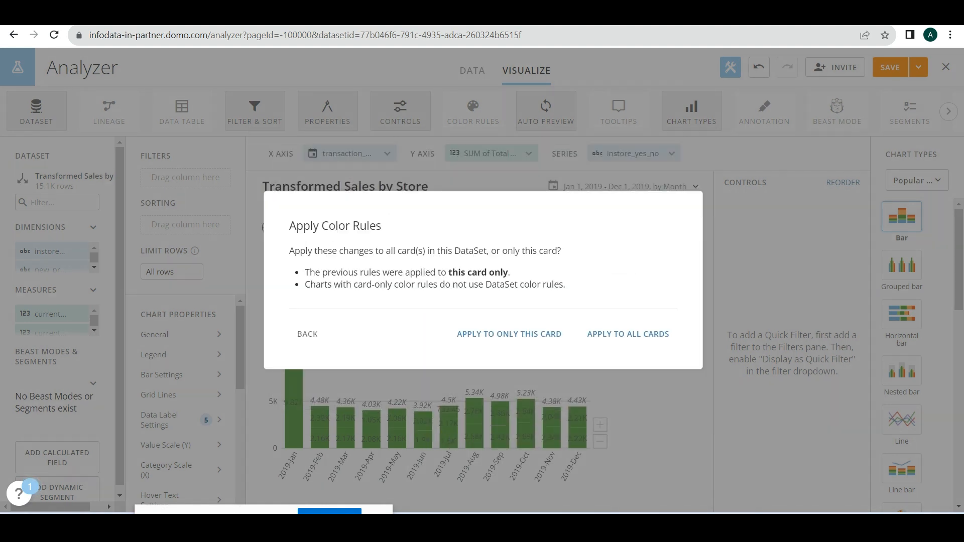
pyautogui.click(510, 333)
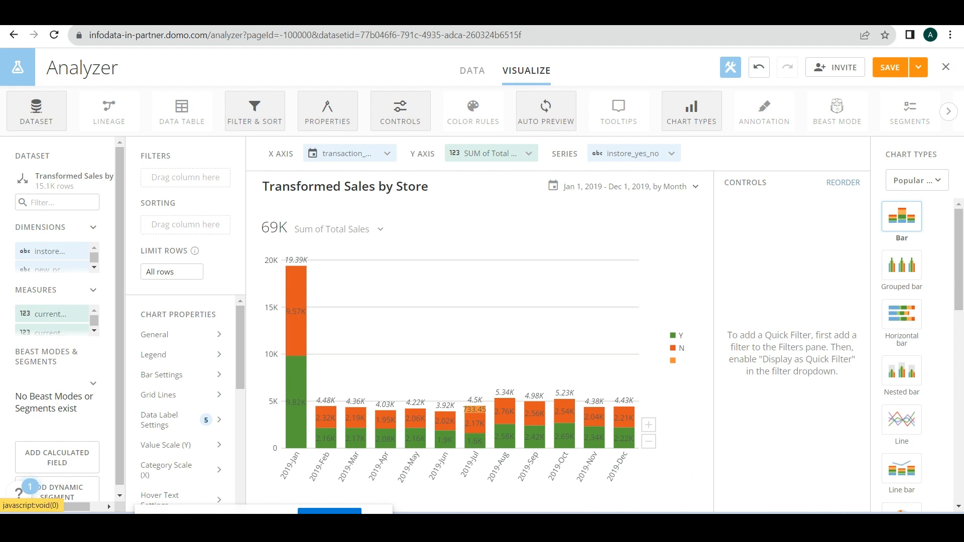
# - Set the Width Percentage of the chart's bars to 10
pyautogui.click(176, 375)
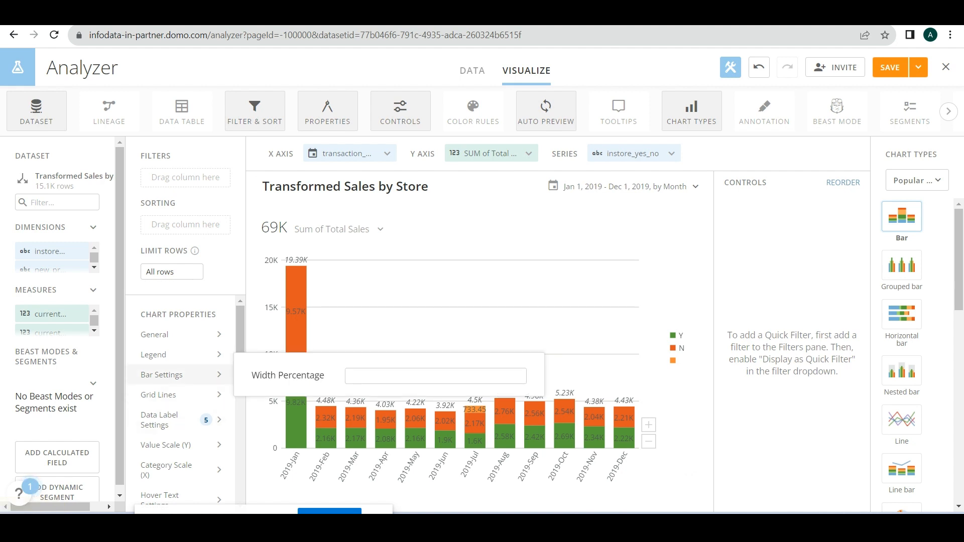
pyautogui.click(435, 376)
pyautogui.write('10')
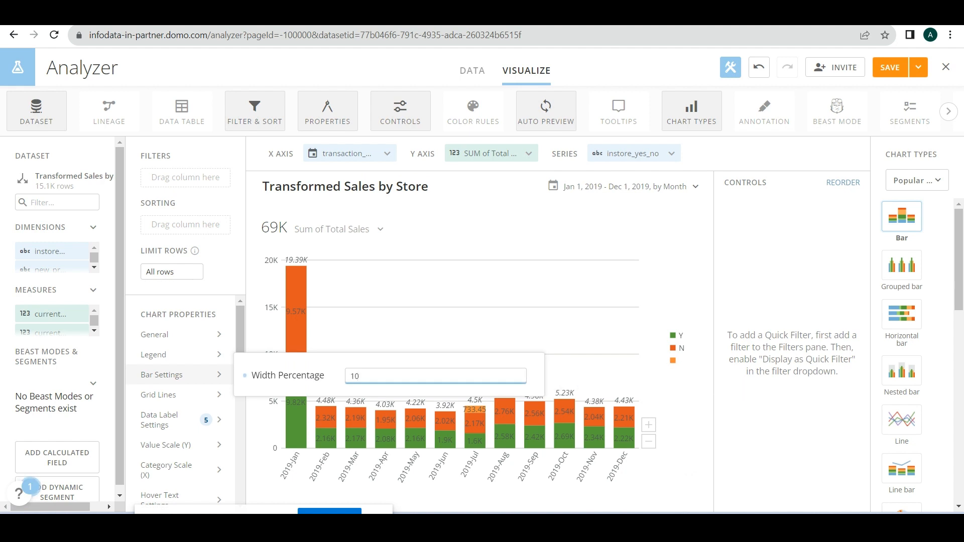
pyautogui.press('Return')
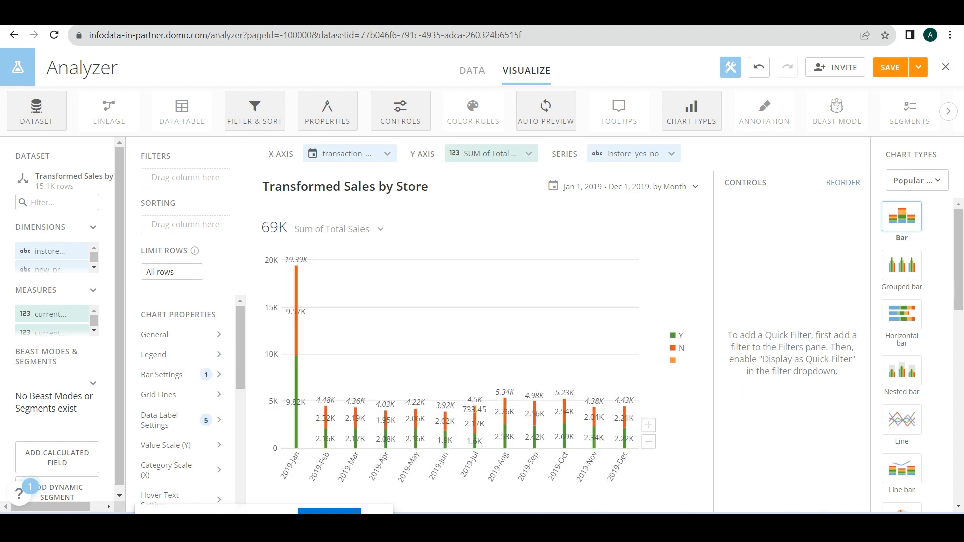
# - Set the Width Percentage of the chart's bars to 80
pyautogui.click(183, 376)
pyautogui.doubleClick(355, 376)
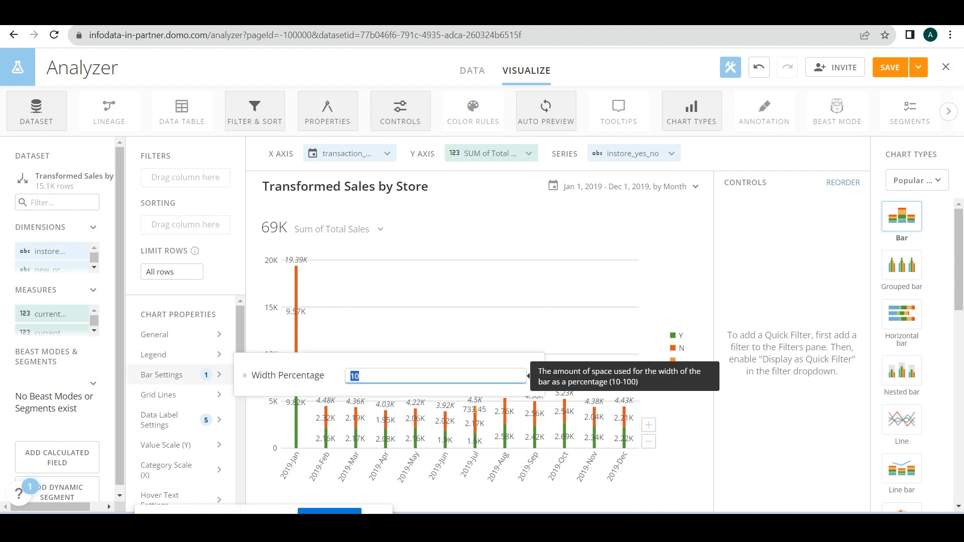
pyautogui.write('80')
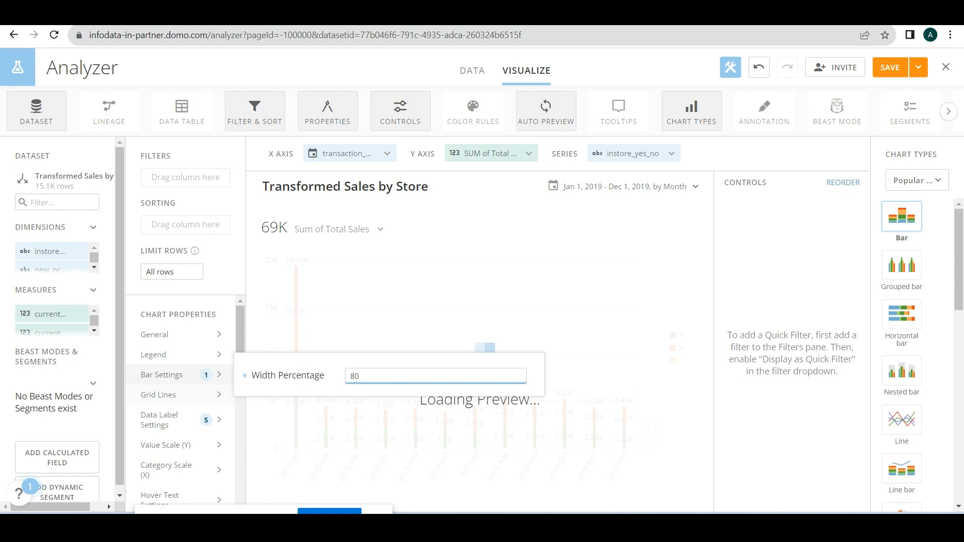
# - Set the grid lines' Zero Line Color to medium pink
pyautogui.click(181, 395)
pyautogui.click(372, 321)
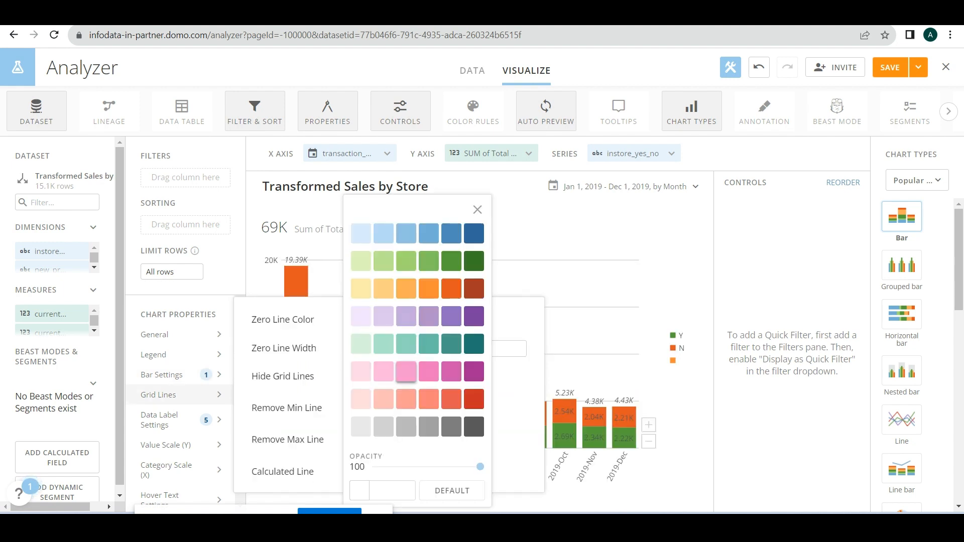
pyautogui.click(405, 372)
pyautogui.click(578, 226)
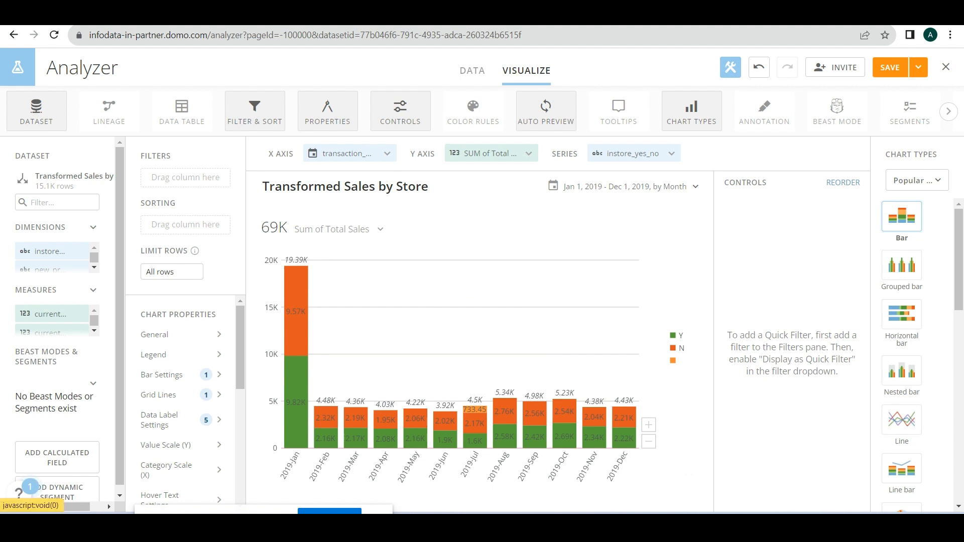
# - Disable Auto Preview and set the bars' Width Percentage to 100
pyautogui.click(546, 110)
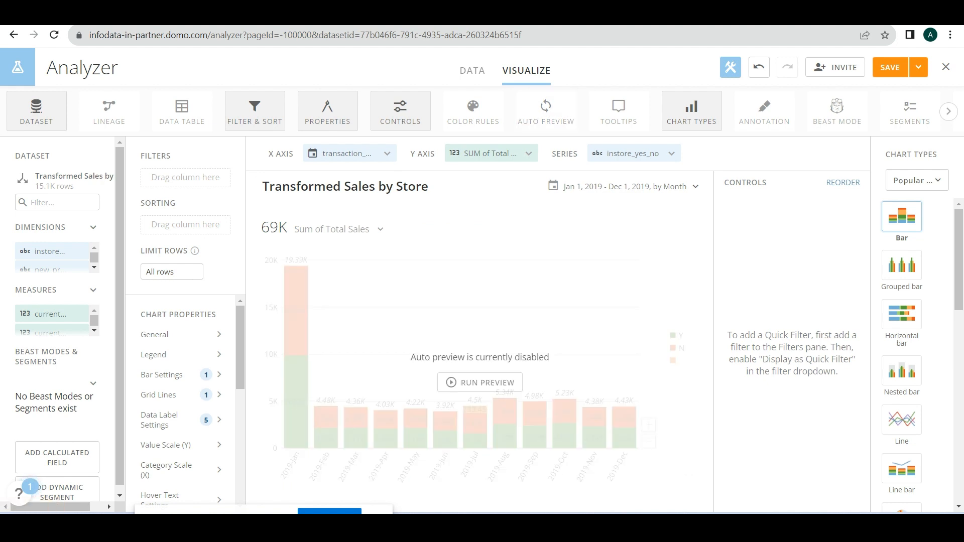
pyautogui.click(170, 375)
pyautogui.click(435, 376)
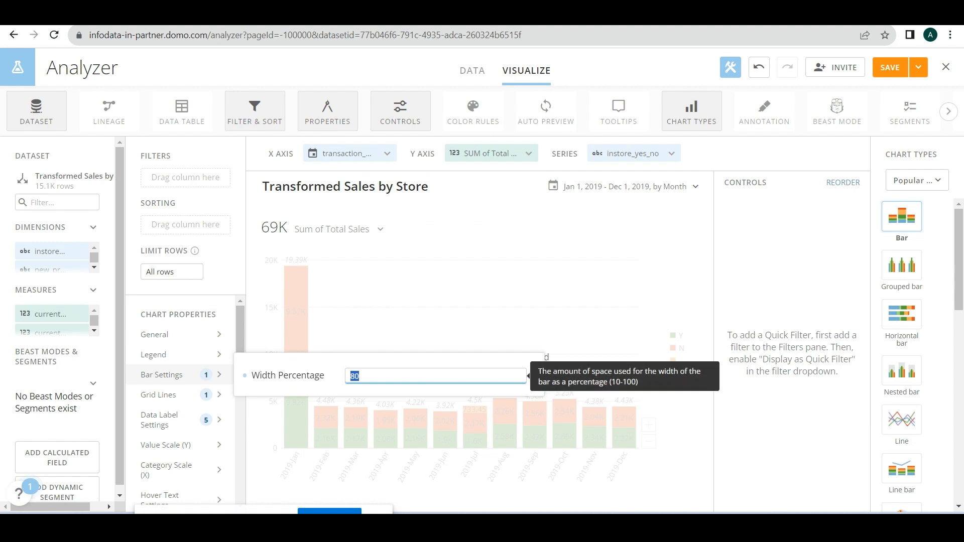
pyautogui.write('100')
# - Set the grid lines' Zero Line Color to dark rust orange and run the preview manually
pyautogui.click(171, 395)
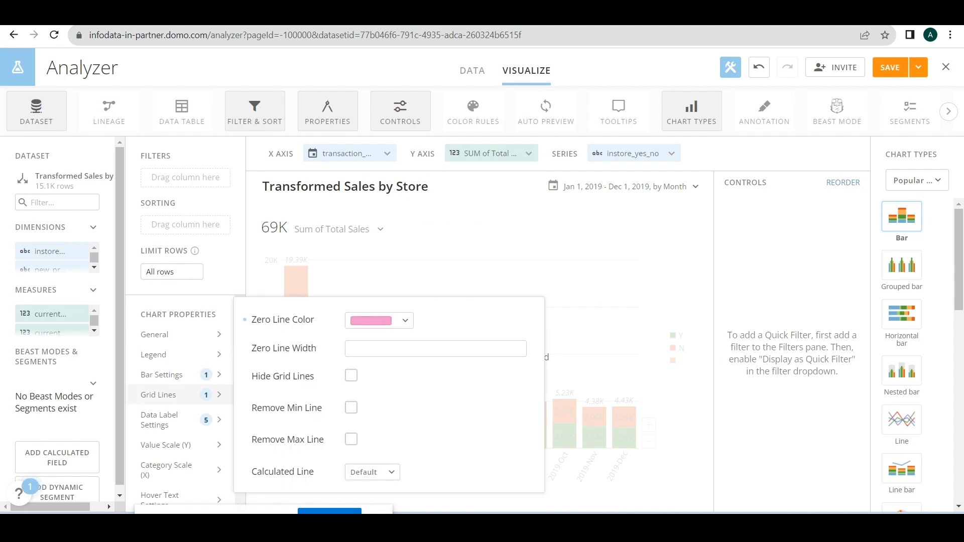
pyautogui.click(379, 321)
pyautogui.click(473, 290)
pyautogui.click(592, 226)
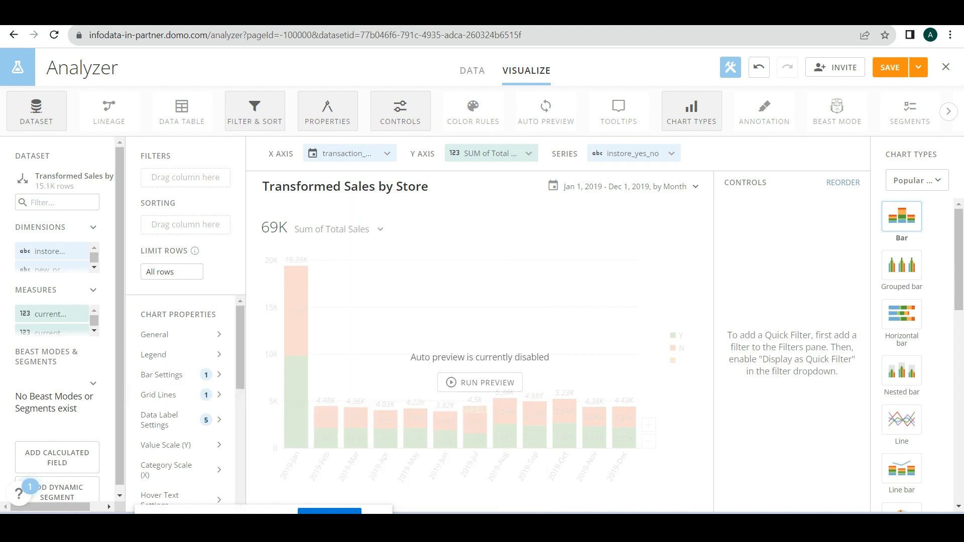
pyautogui.click(479, 383)
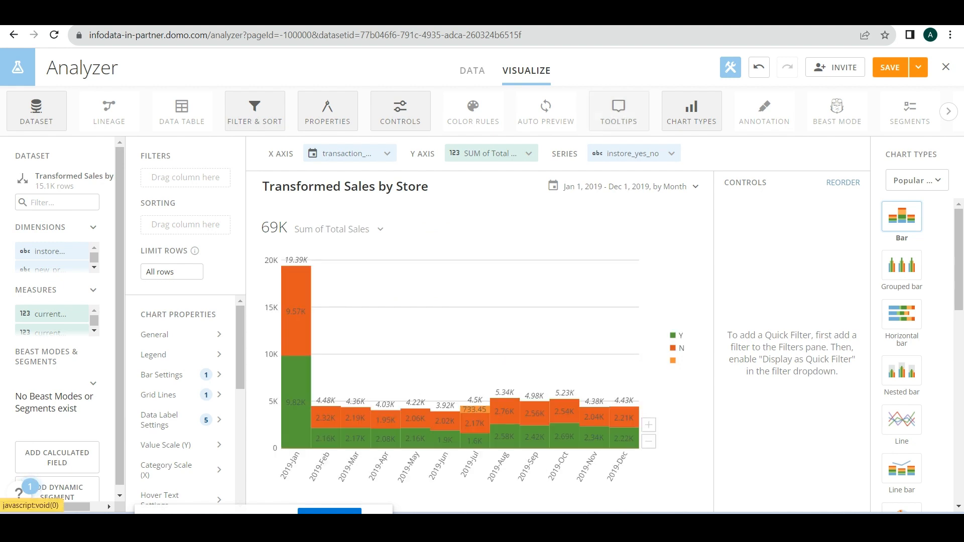
# - Show the chart's tooltip fields and assign the order measure to Tooltip Field 1
pyautogui.click(619, 111)
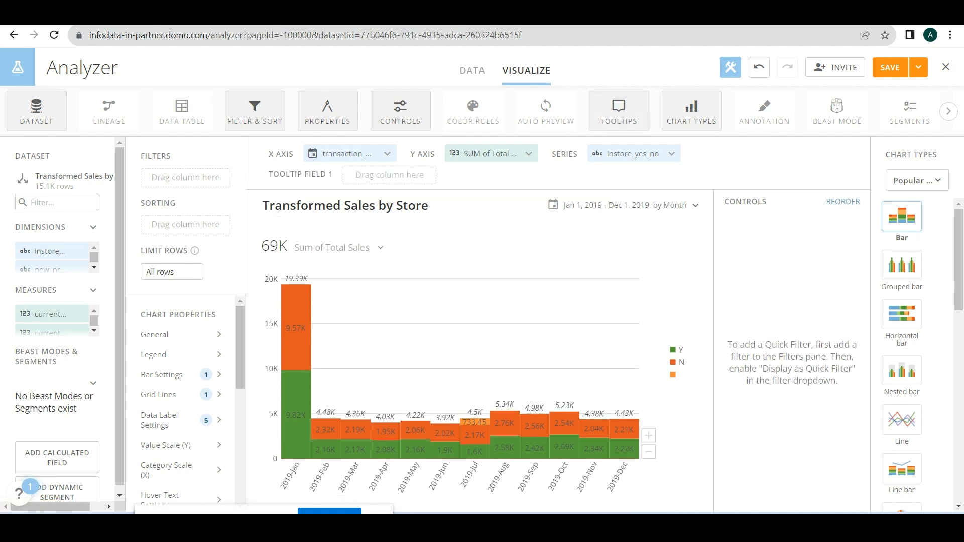
pyautogui.moveTo(286, 294)
pyautogui.scroll(-1, 51, 322)
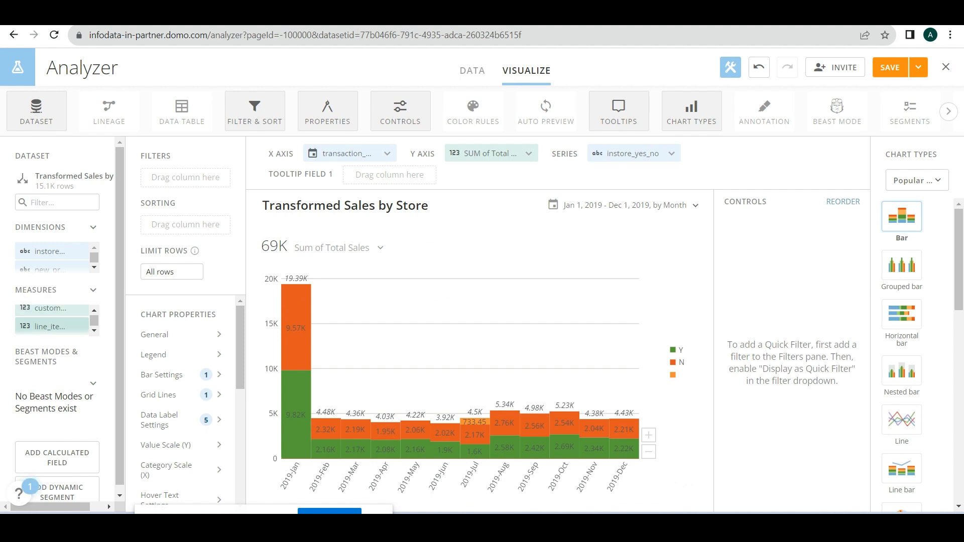
pyautogui.click(94, 331)
pyautogui.click(94, 331)
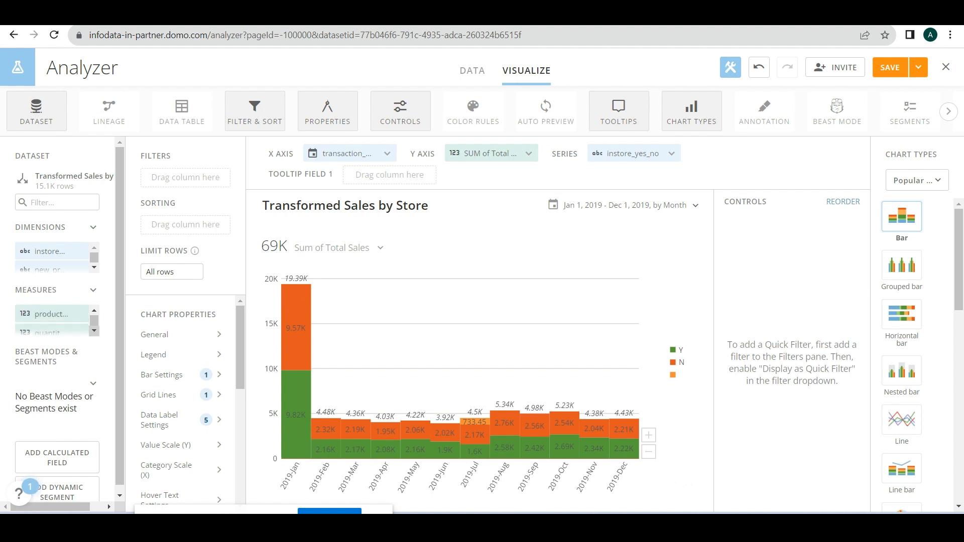
pyautogui.scroll(1, 51, 316)
pyautogui.moveTo(45, 321); pyautogui.dragTo(381, 175)
pyautogui.click(451, 396)
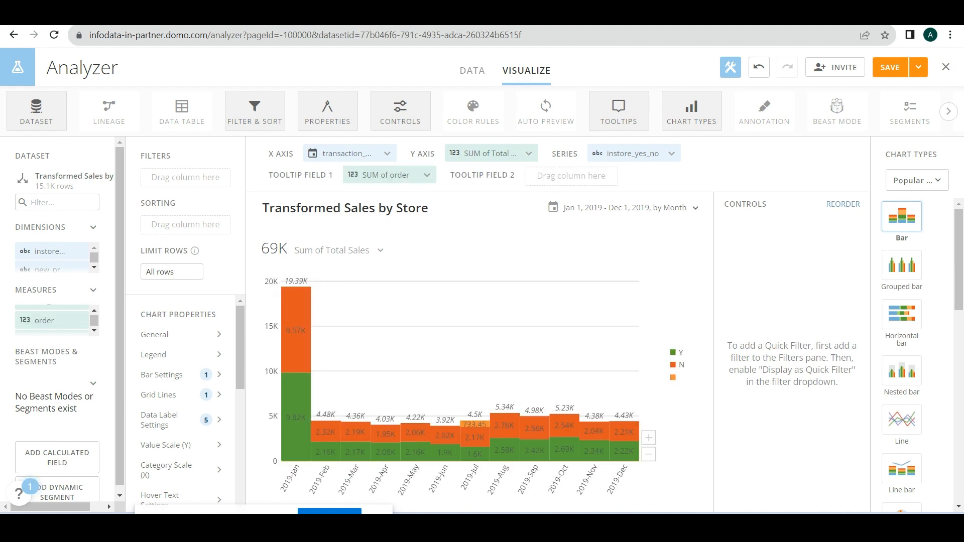
# - Open the chart's Hover Text Settings and enter the hover text "This is the tooltip -"
pyautogui.scroll(-3, 181, 401)
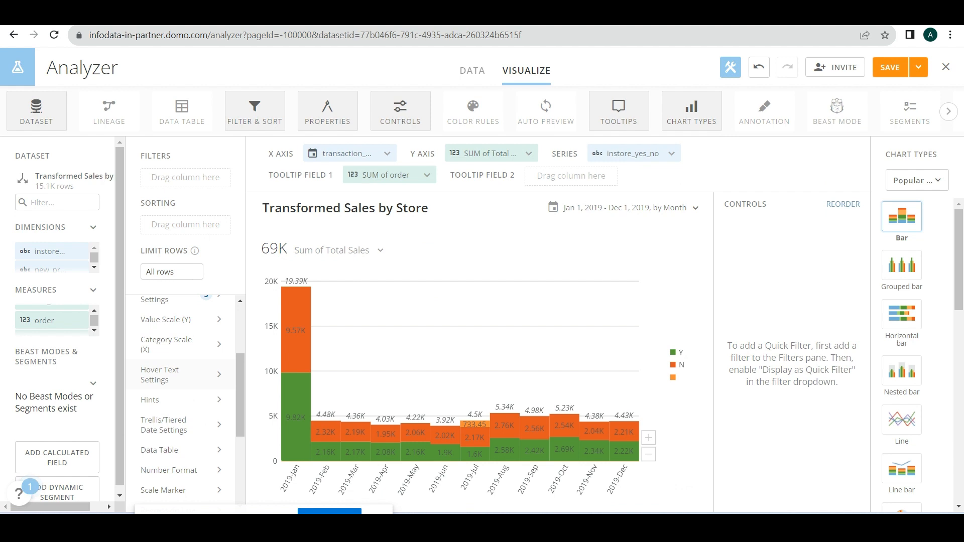
pyautogui.scroll(-1, 180, 402)
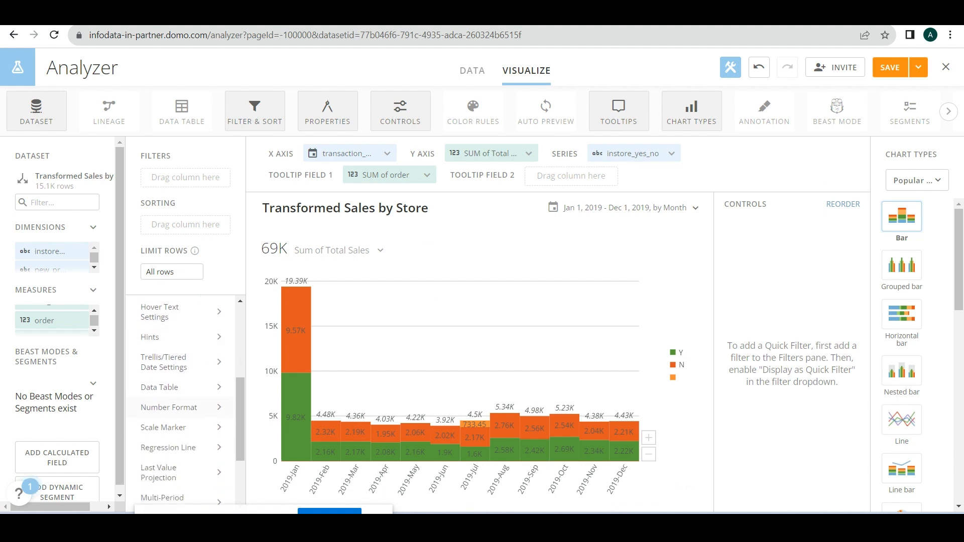
pyautogui.scroll(-1, 181, 402)
pyautogui.scroll(2, 181, 402)
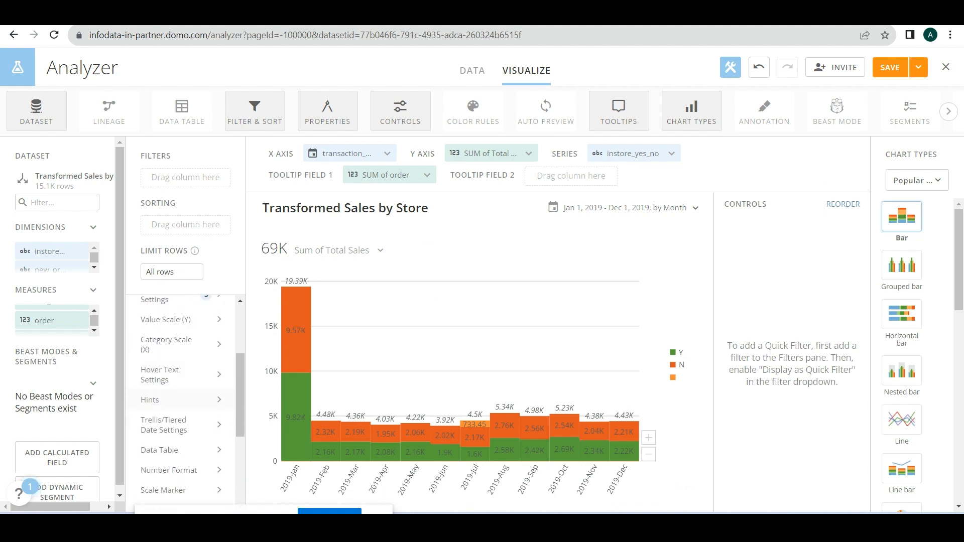
pyautogui.click(176, 374)
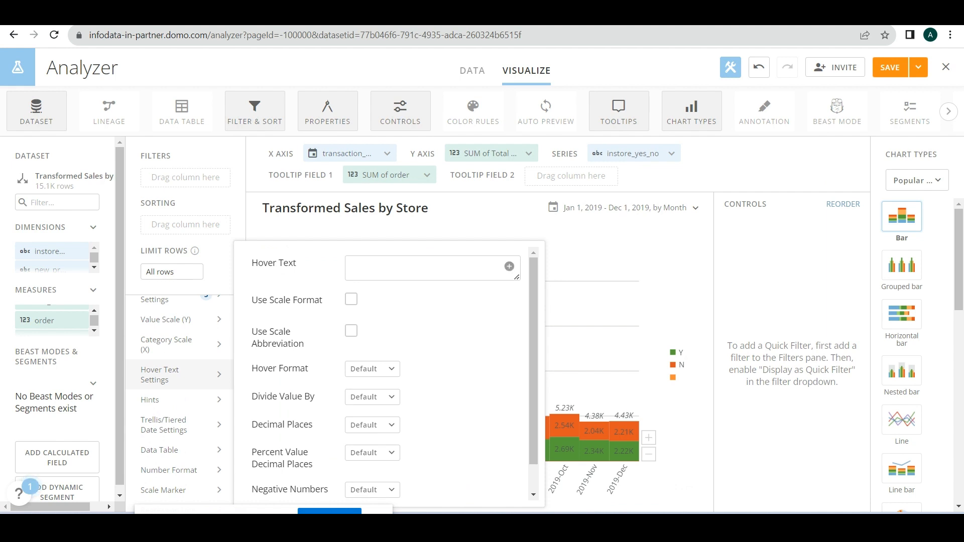
pyautogui.click(509, 266)
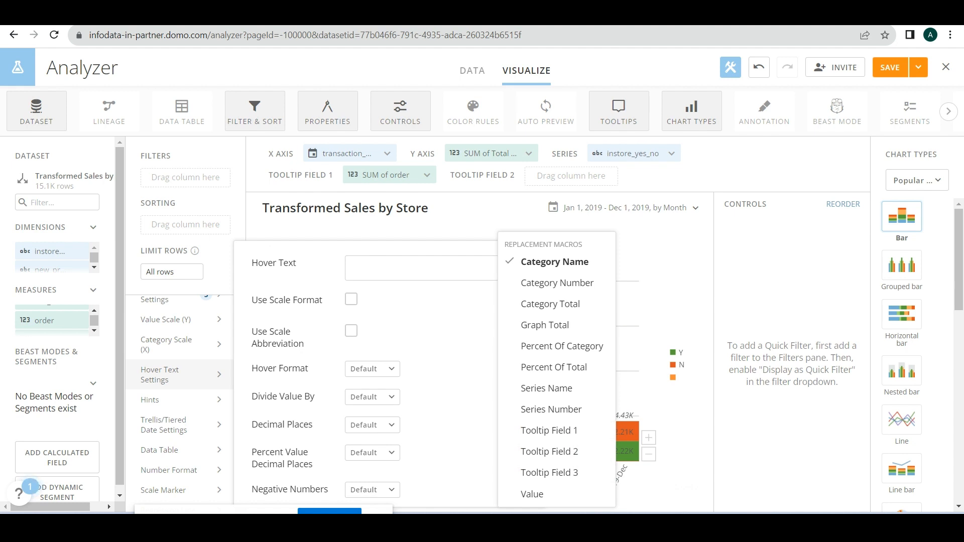
pyautogui.click(404, 268)
pyautogui.write('Ti')
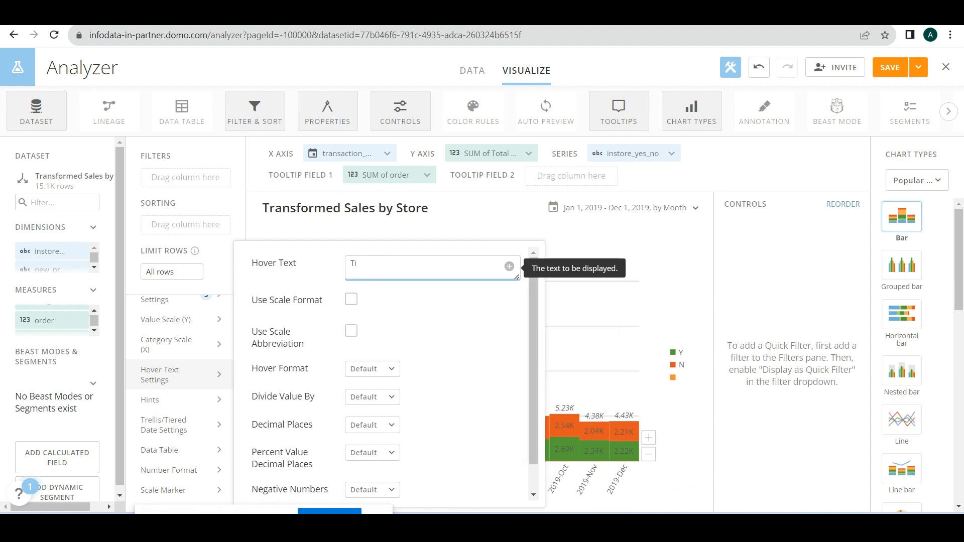
pyautogui.write('his is')
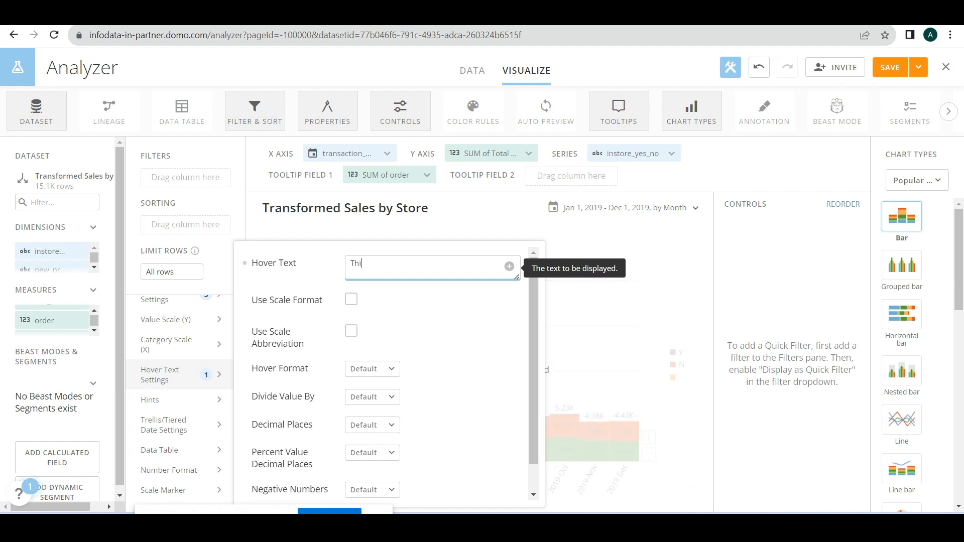
pyautogui.write(' the tooltip[')
pyautogui.press('BackSpace')
pyautogui.write('+')
pyautogui.press('BackSpace')
pyautogui.write('-')
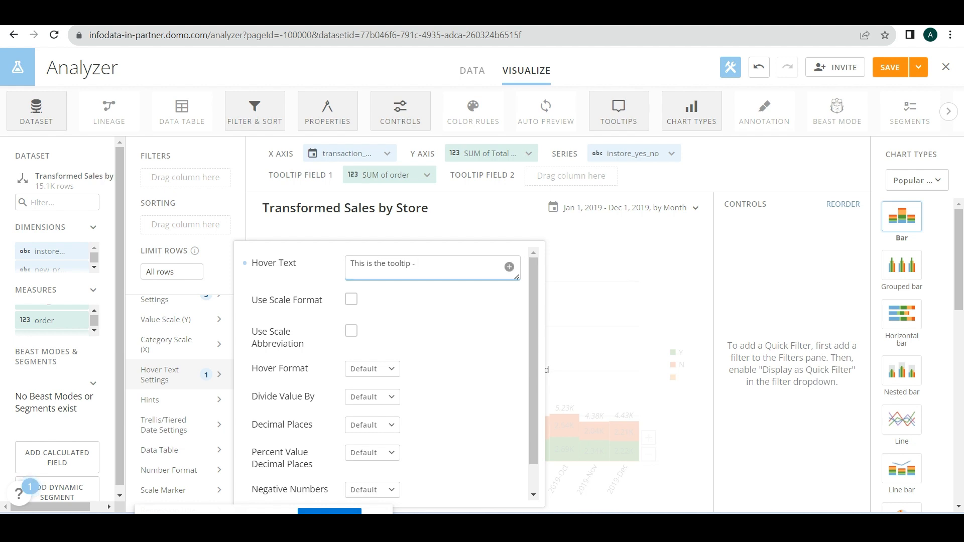
# - Append the Tooltip Field 1 macro to the hover text and run the preview
pyautogui.click(510, 267)
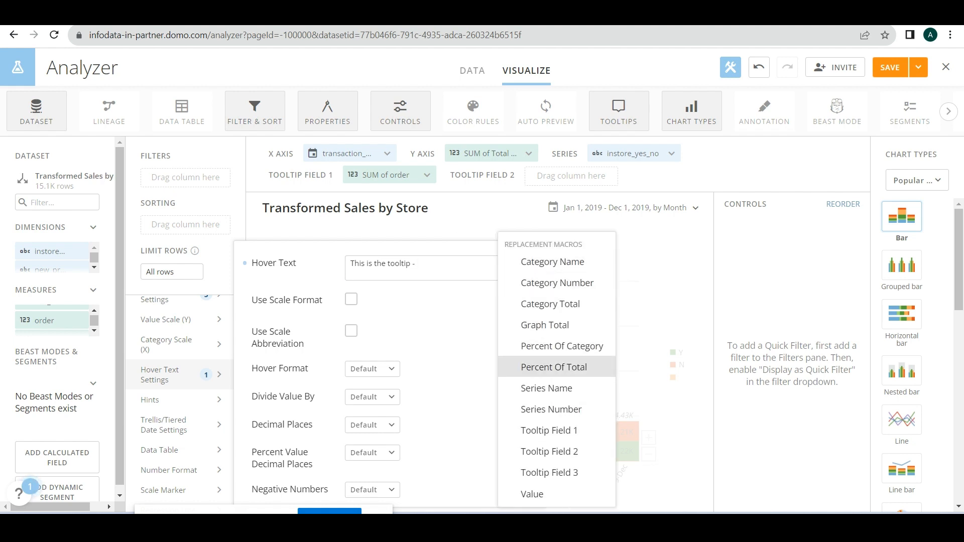
pyautogui.click(549, 431)
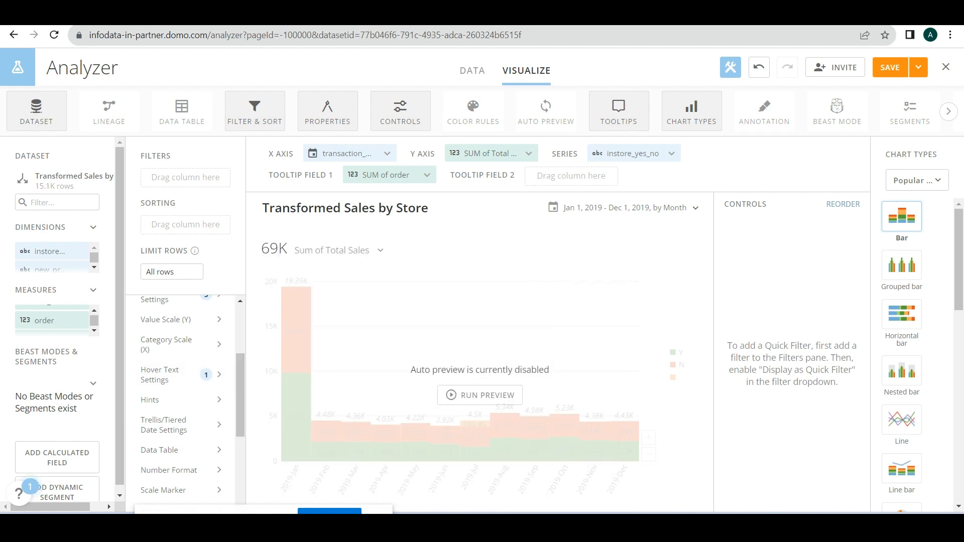
pyautogui.click(479, 395)
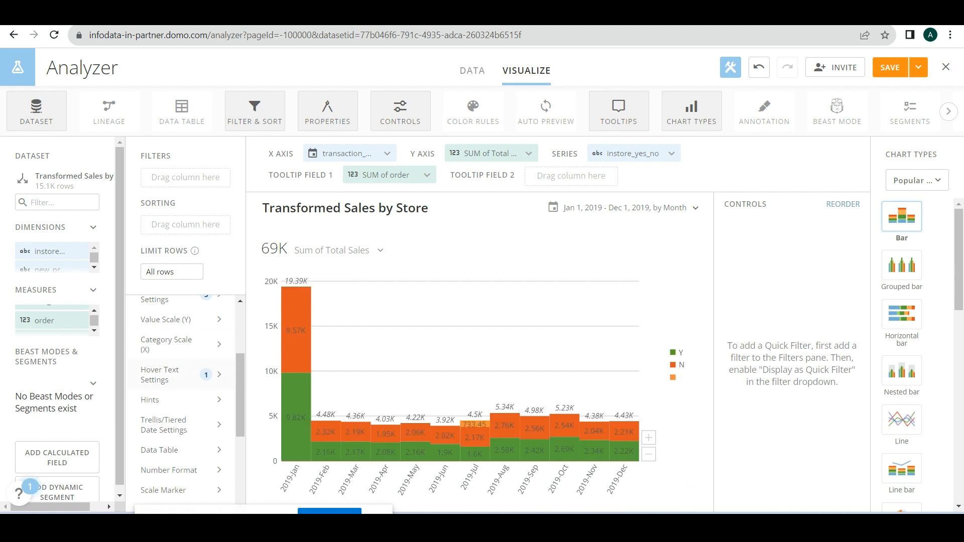
# - Replace the words "This is the tooltip" in the hover text with "Sum of Orders", keeping the macro
pyautogui.click(412, 264)
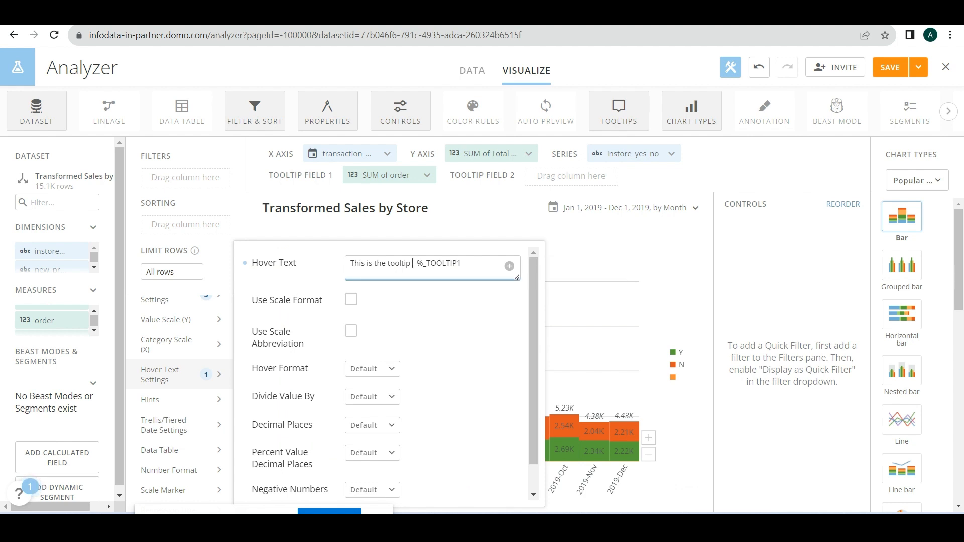
pyautogui.doubleClick(409, 263)
pyautogui.hotkey('ctrl', 'shift', 'Left')
pyautogui.hotkey('ctrl', 'shift', 'Left')
pyautogui.hotkey('ctrl', 'shift', 'Left')
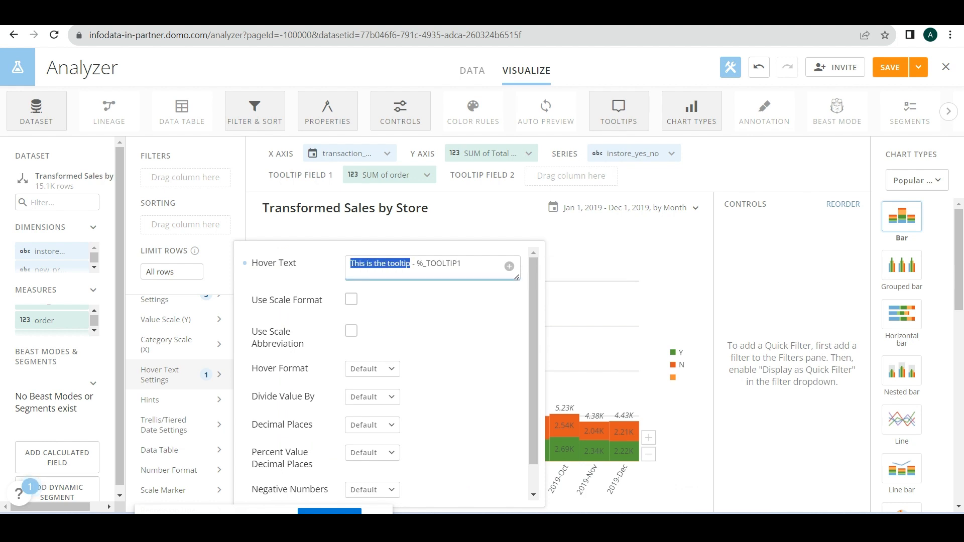
pyautogui.write('Sum of Orders')
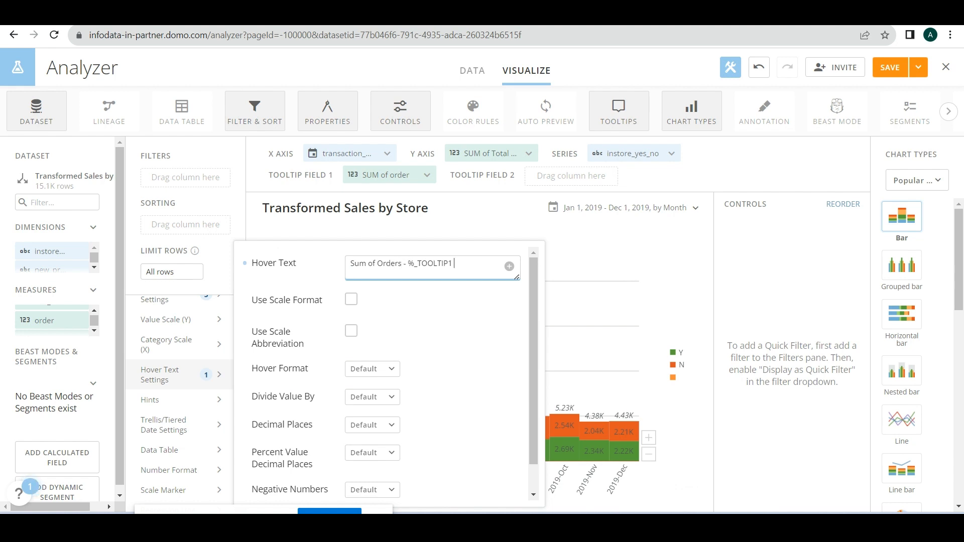
# - Delete the macro at the end of the hover text and insert Tooltip Field 1 again
pyautogui.hotkey('ctrl', 'shift', 'Left')
pyautogui.press('BackSpace')
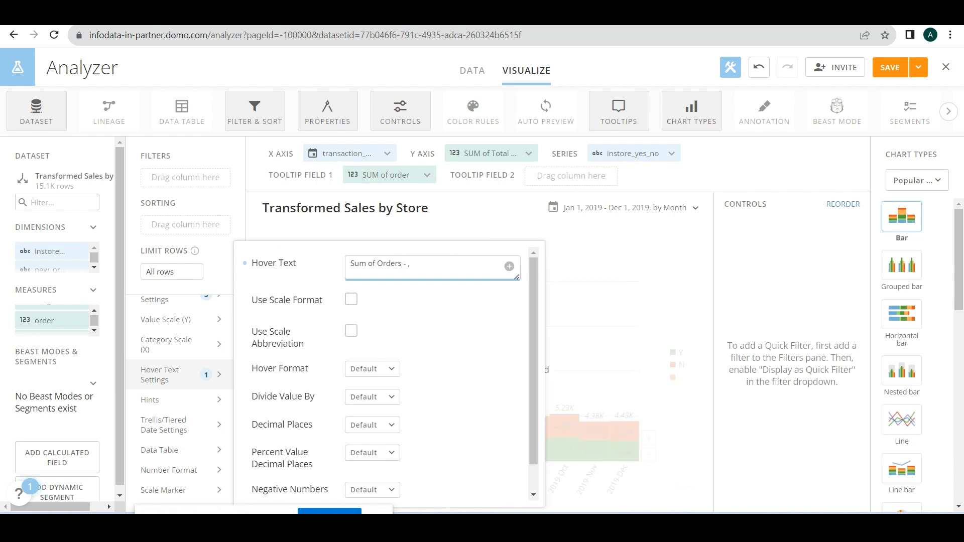
pyautogui.press('BackSpace')
pyautogui.write('%')
pyautogui.press('Up')
pyautogui.press('Up')
pyautogui.press('Up')
pyautogui.press('Up')
pyautogui.press('Up')
pyautogui.press('Down')
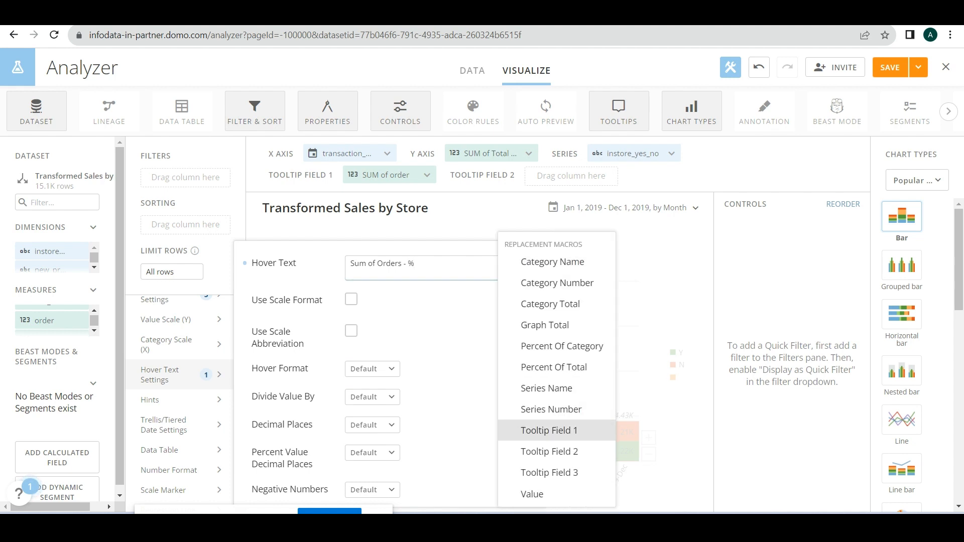
pyautogui.press('Return')
# - Add a first line to the hover text reading "Total Sales -" followed by the Value macro
pyautogui.hotkey('ctrl', 'Left')
pyautogui.hotkey('ctrl', 'Left')
pyautogui.hotkey('ctrl', 'Left')
pyautogui.hotkey('ctrl', 'Left')
pyautogui.hotkey('ctrl', 'Left')
pyautogui.press('Return')
pyautogui.press('Up')
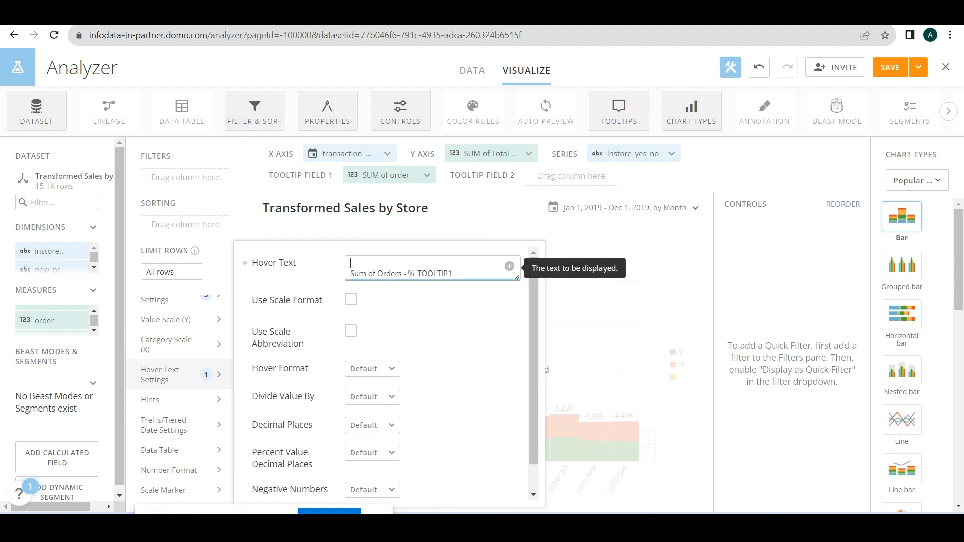
pyautogui.write('Total')
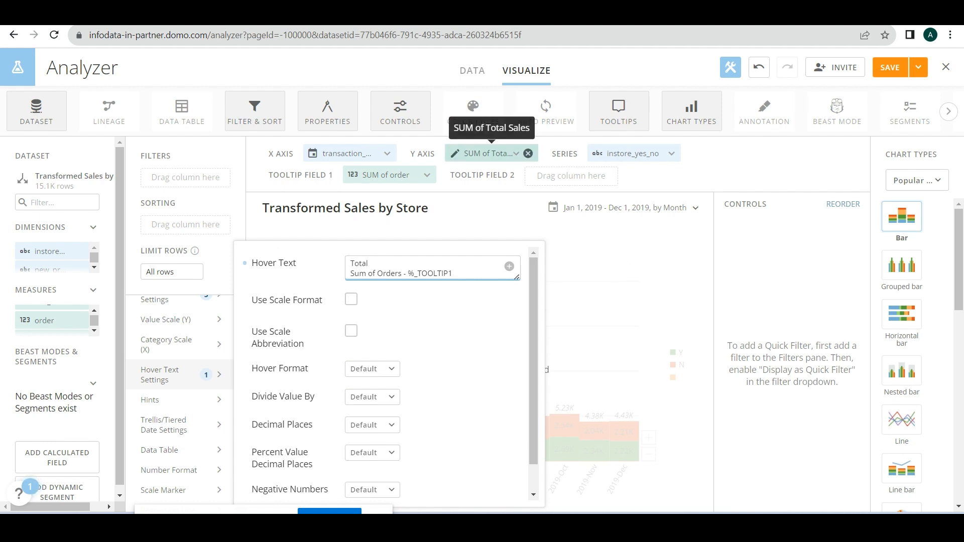
pyautogui.write(' Sales')
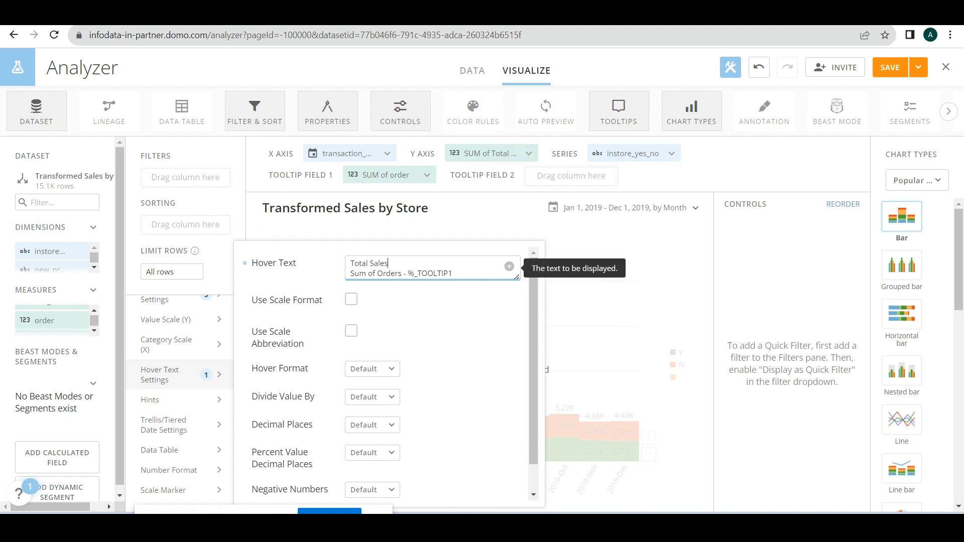
pyautogui.write(' -')
pyautogui.click(509, 266)
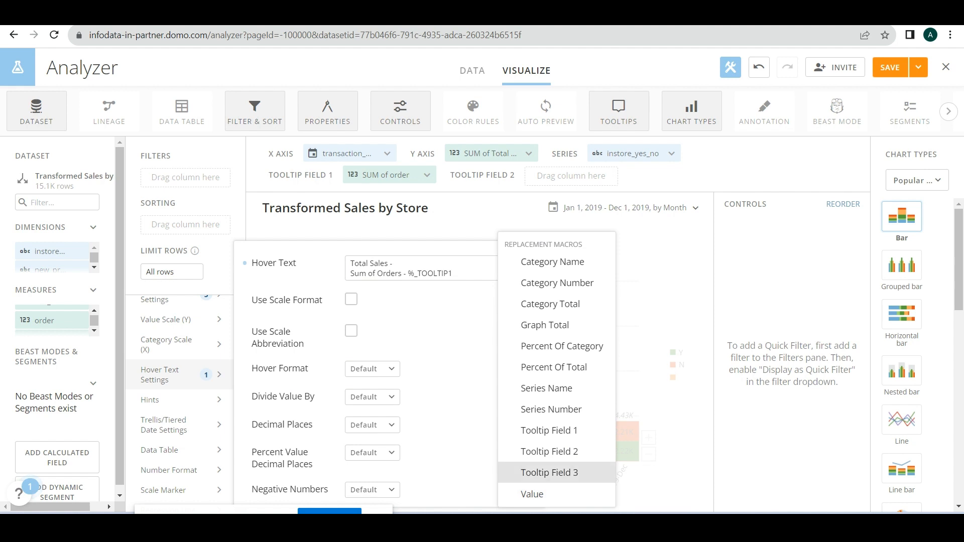
pyautogui.press('Return')
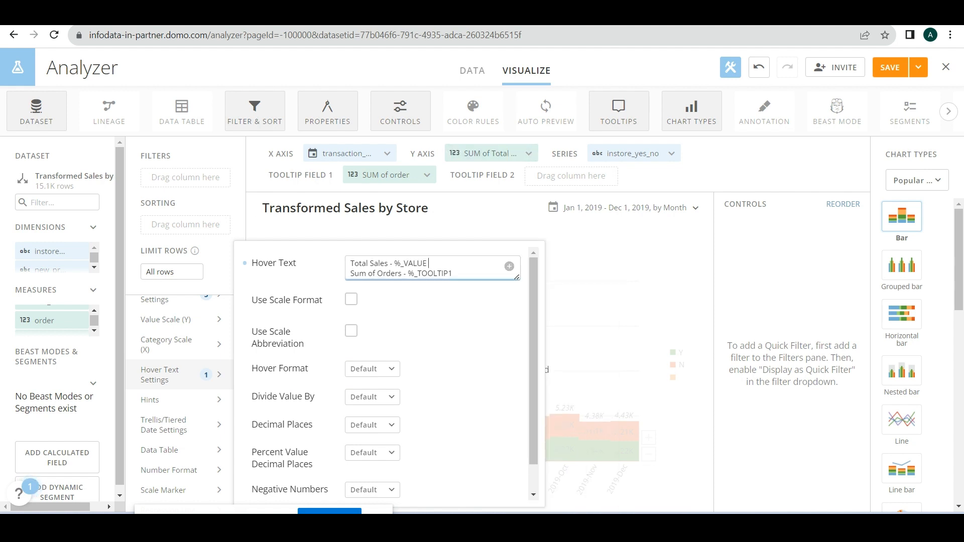
# - Close the hover text settings, run the preview and check the tooltip on the 2019-Jan bar
pyautogui.click(602, 247)
pyautogui.click(480, 395)
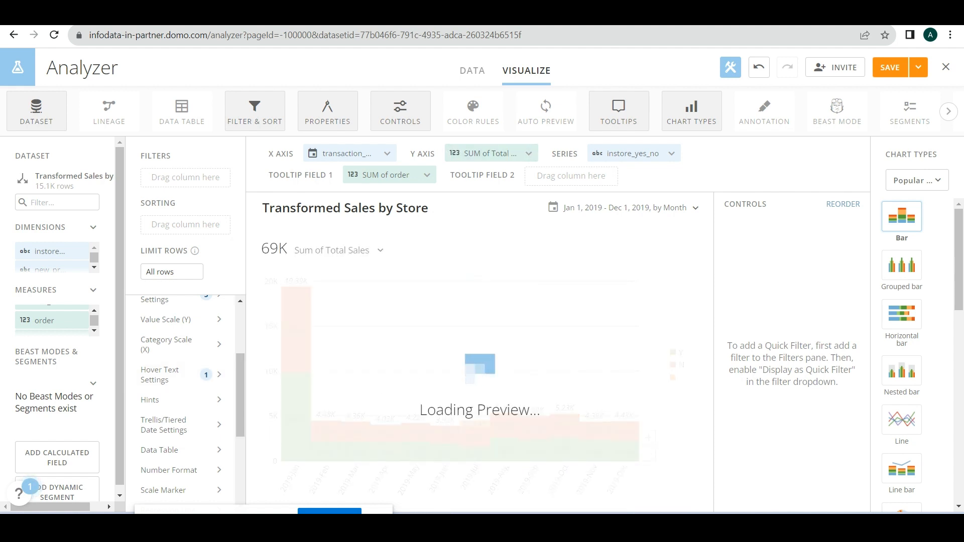
pyautogui.moveTo(295, 346)
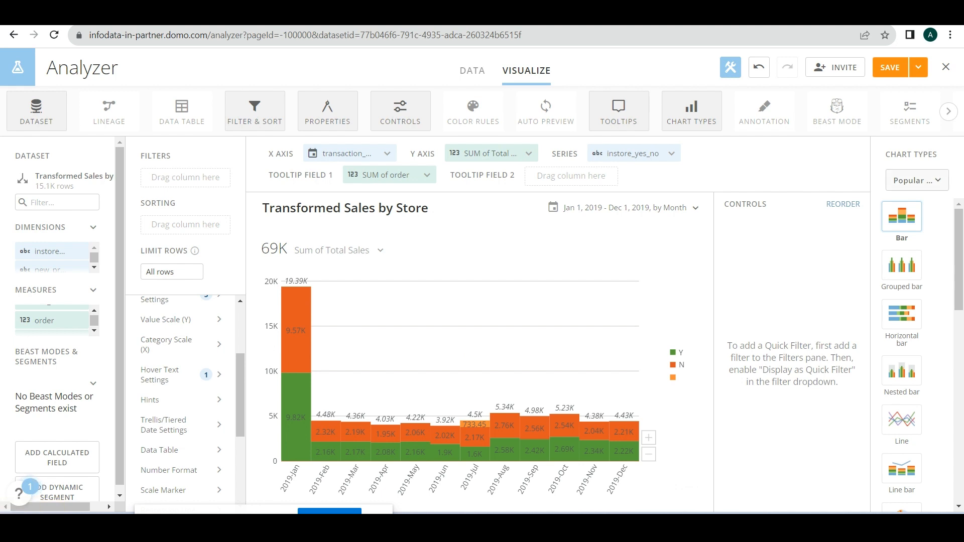
# - Change the chart type to Grouped bar, run the preview and inspect the 2019-Jan bars
pyautogui.scroll(-10, 902, 351)
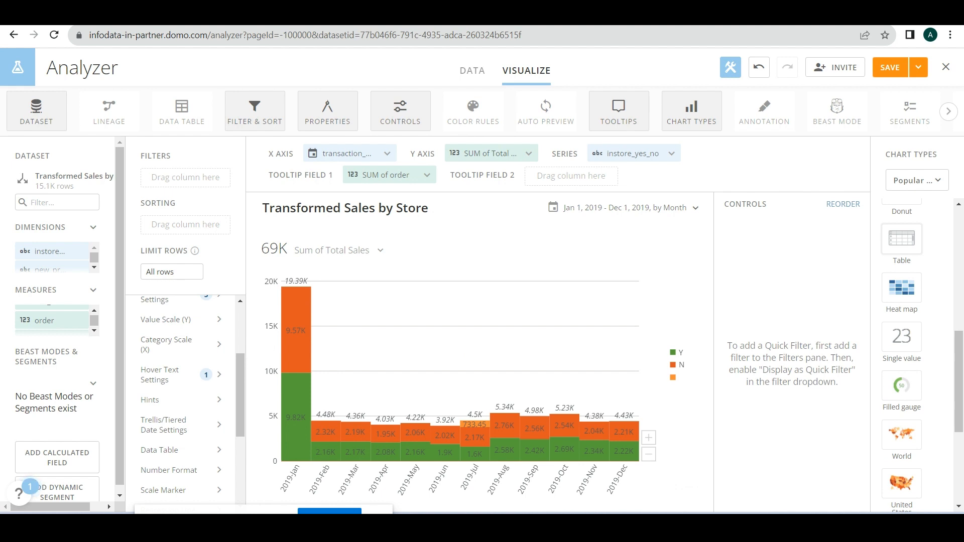
pyautogui.scroll(10, 902, 351)
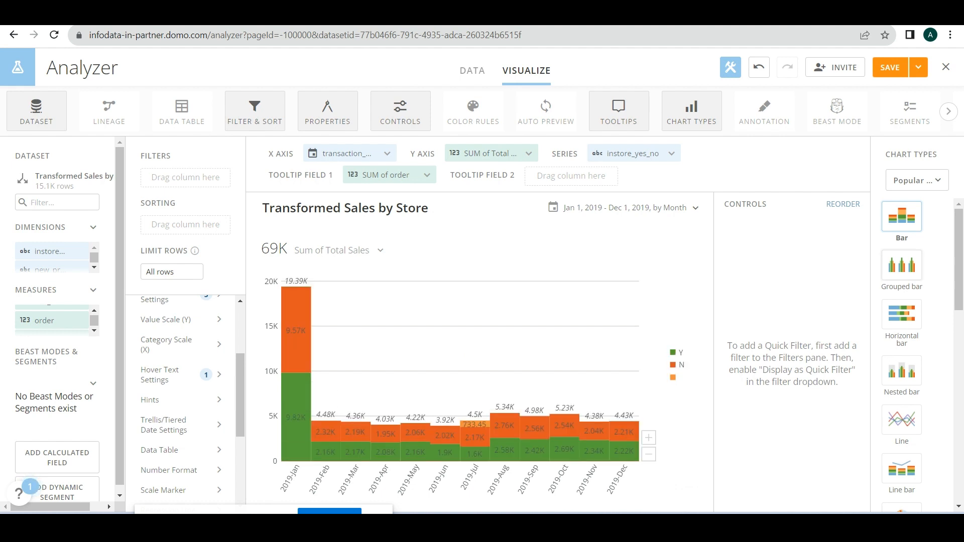
pyautogui.click(902, 265)
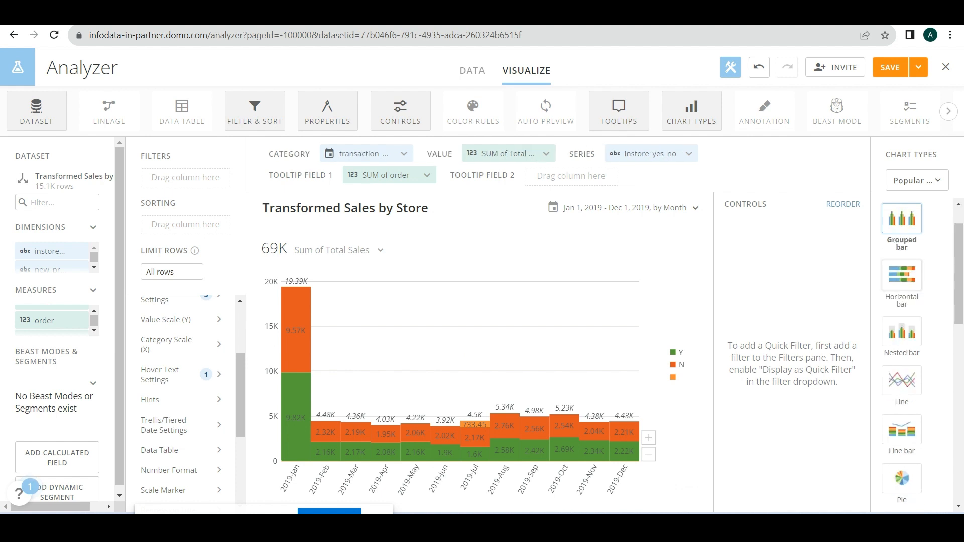
pyautogui.click(480, 395)
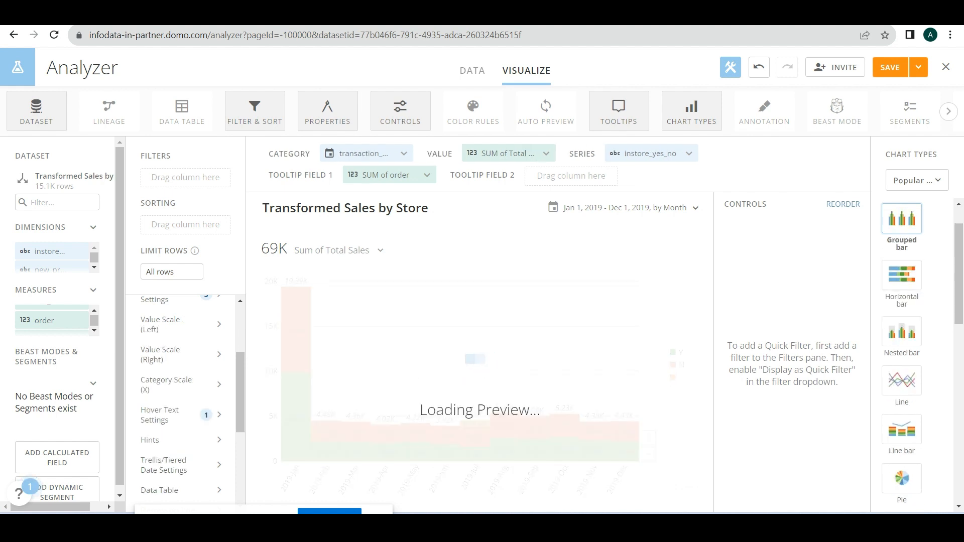
pyautogui.moveTo(297, 326)
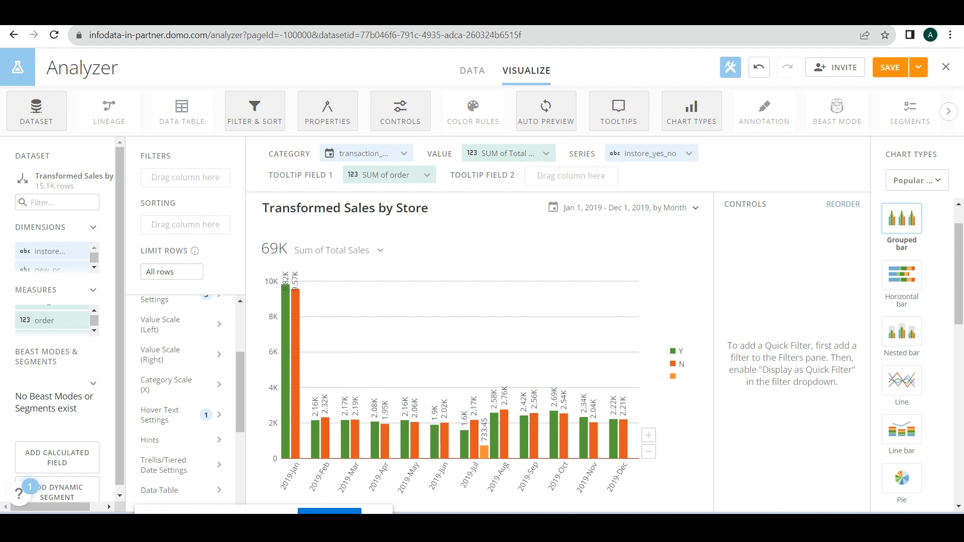
# - Try the Pie chart type for the sales data and switch the card to Table
pyautogui.scroll(-3, 901, 353)
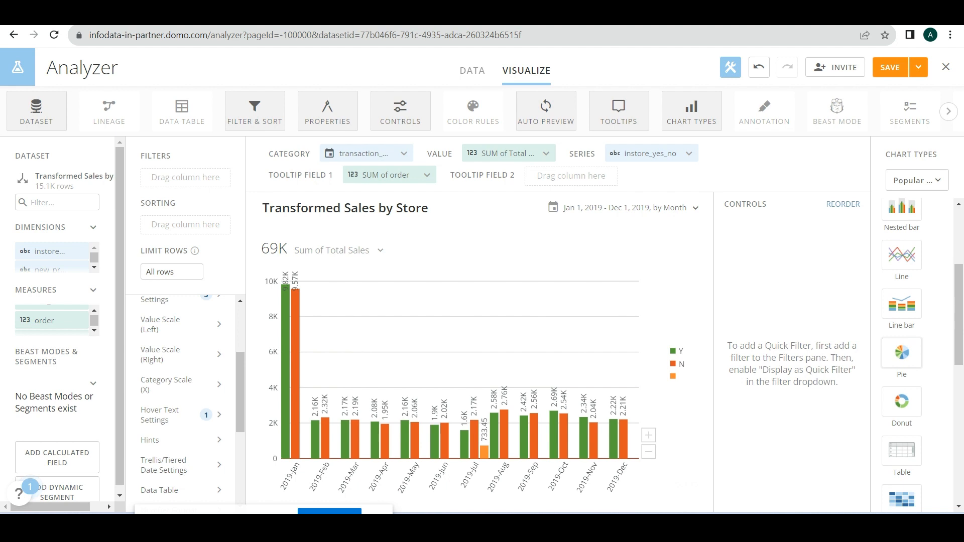
pyautogui.click(901, 353)
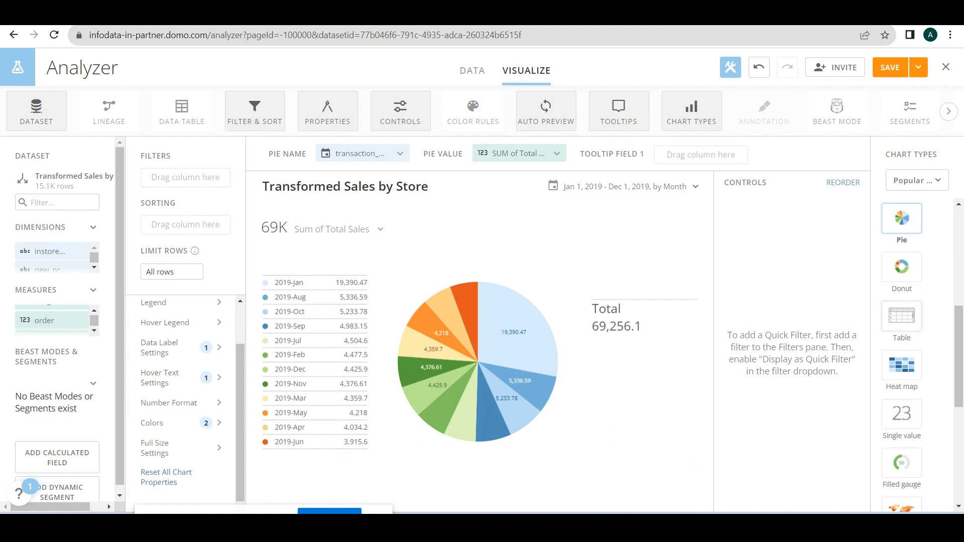
pyautogui.click(902, 315)
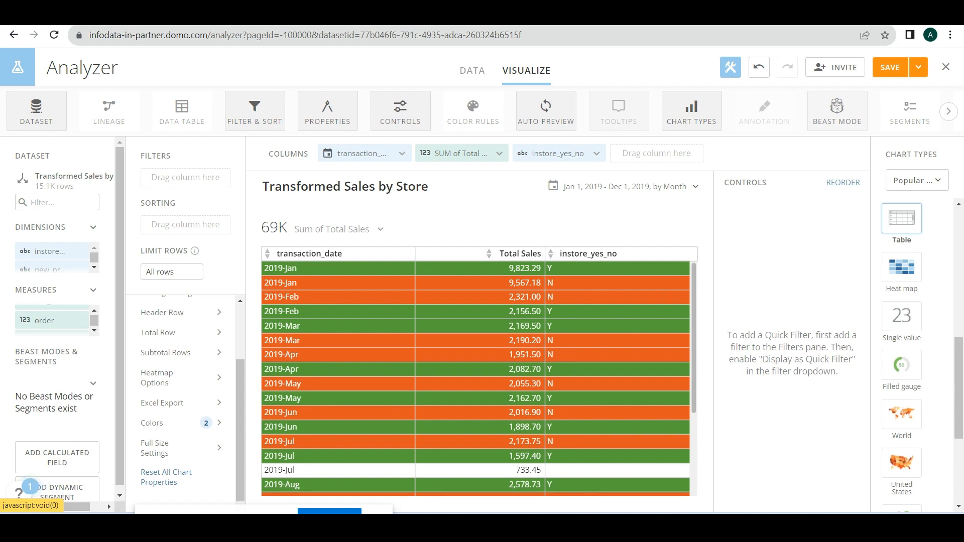
# - Open the Beast Mode Editor, browse its columns, add another new calculated field and show the available functions
pyautogui.click(837, 112)
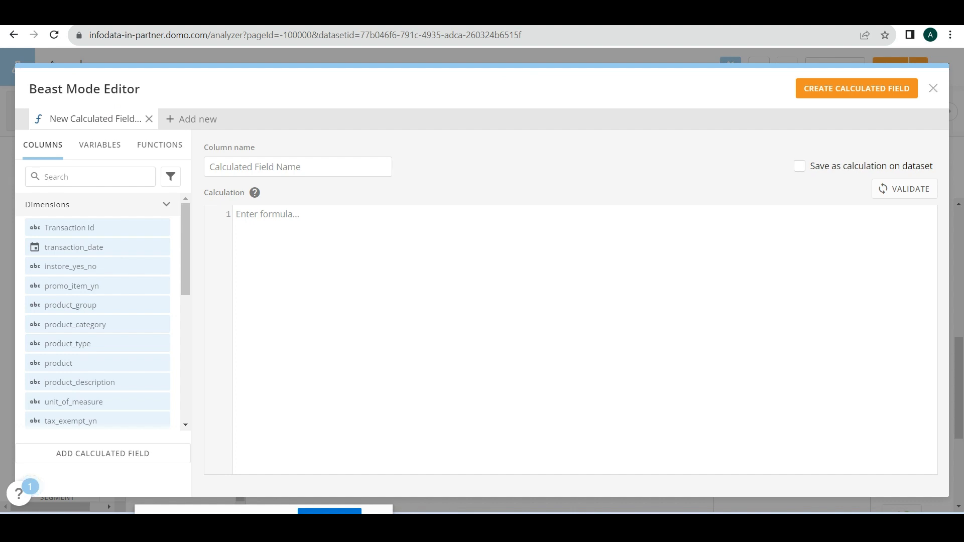
pyautogui.scroll(-6, 98, 312)
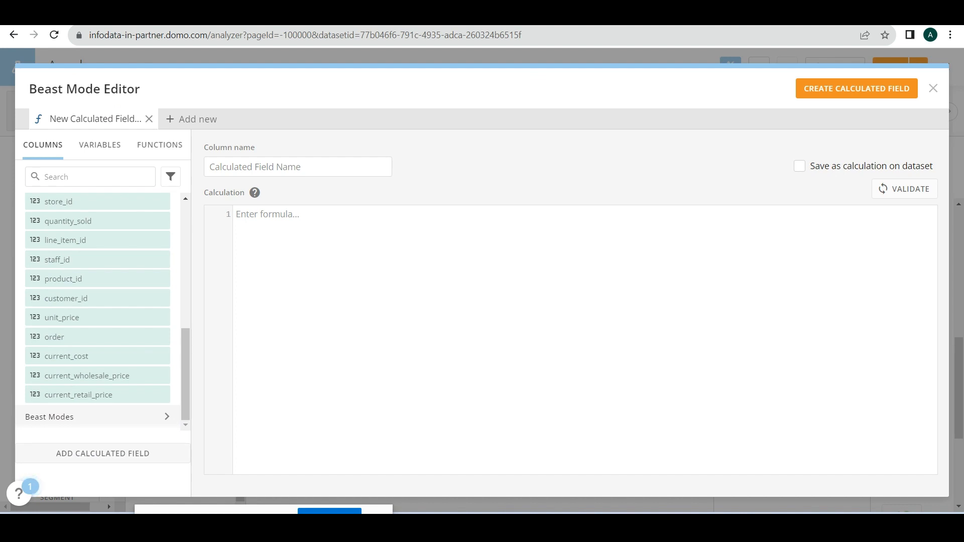
pyautogui.click(102, 453)
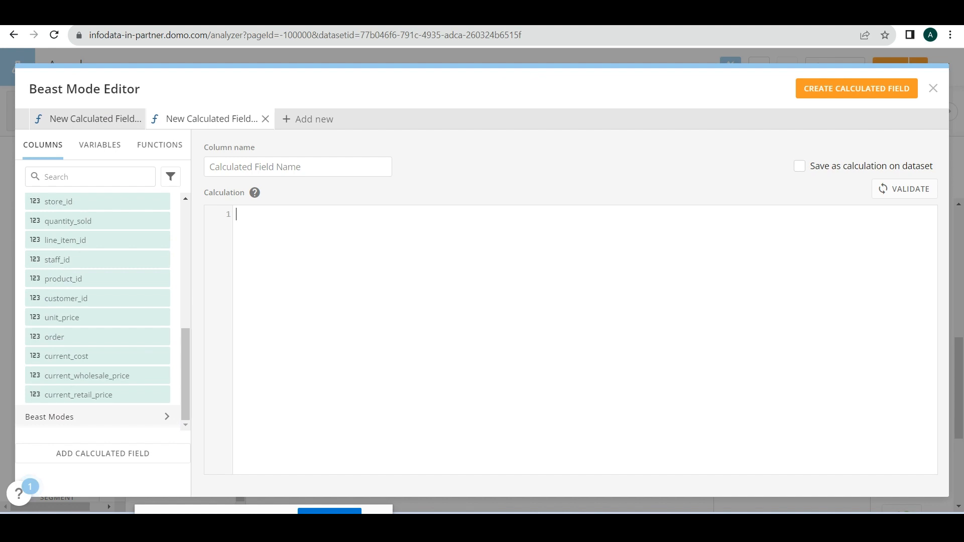
pyautogui.click(160, 144)
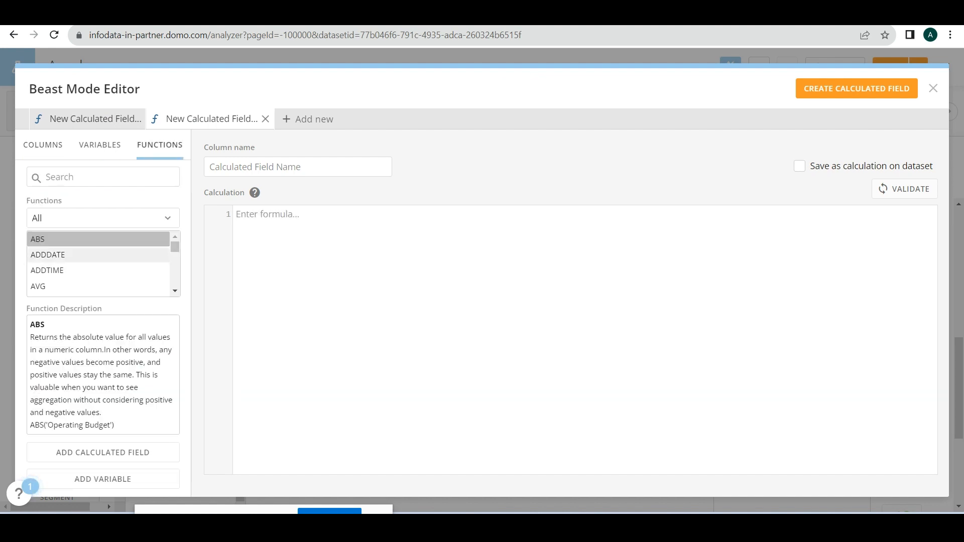
# - Enter the formula YEAR(`transaction_date`) as the new field's calculation
pyautogui.scroll(-10, 99, 255)
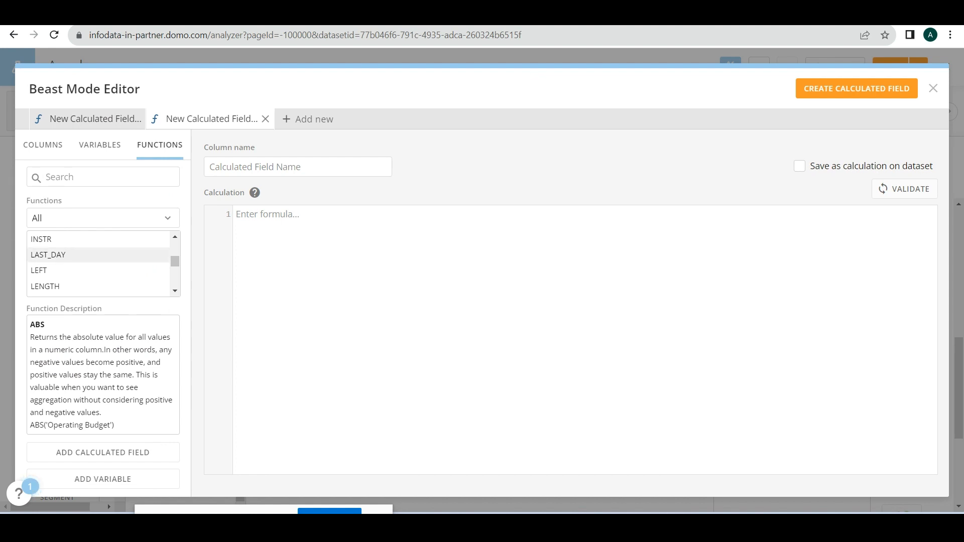
pyautogui.click(43, 145)
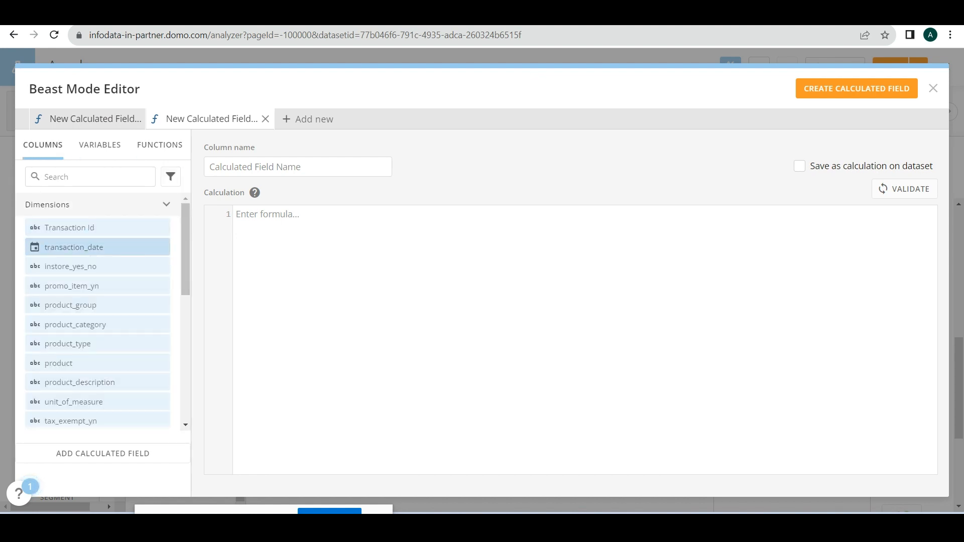
pyautogui.click(251, 214)
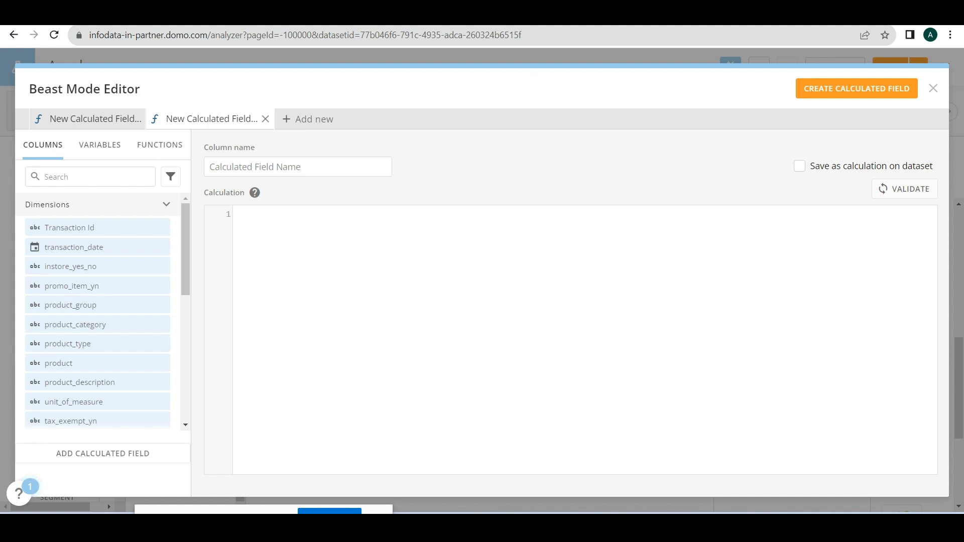
pyautogui.write('YEA')
pyautogui.press('Return')
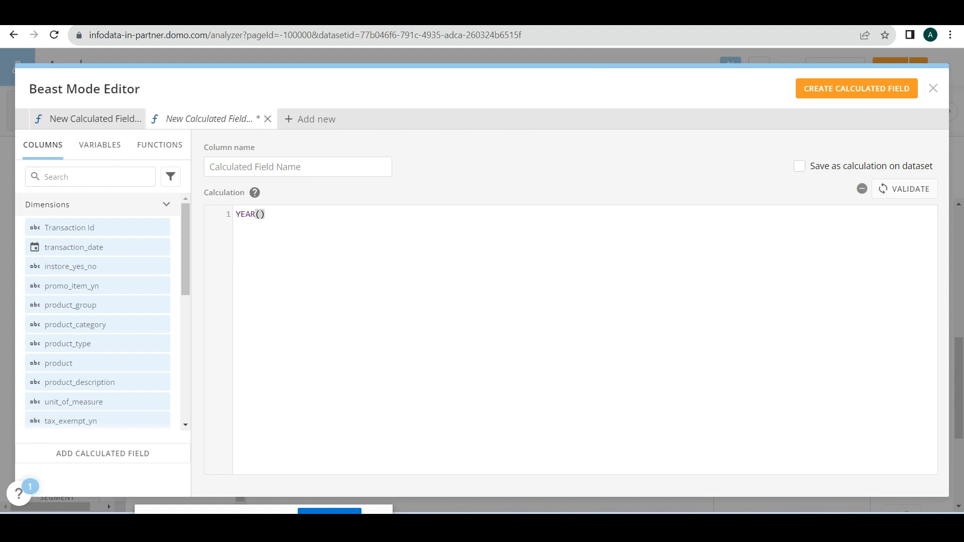
pyautogui.write('tra')
pyautogui.press('Down')
pyautogui.press('Return')
# - Set the calculation to be saved on the dataset and name the column Transaction Year
pyautogui.click(800, 166)
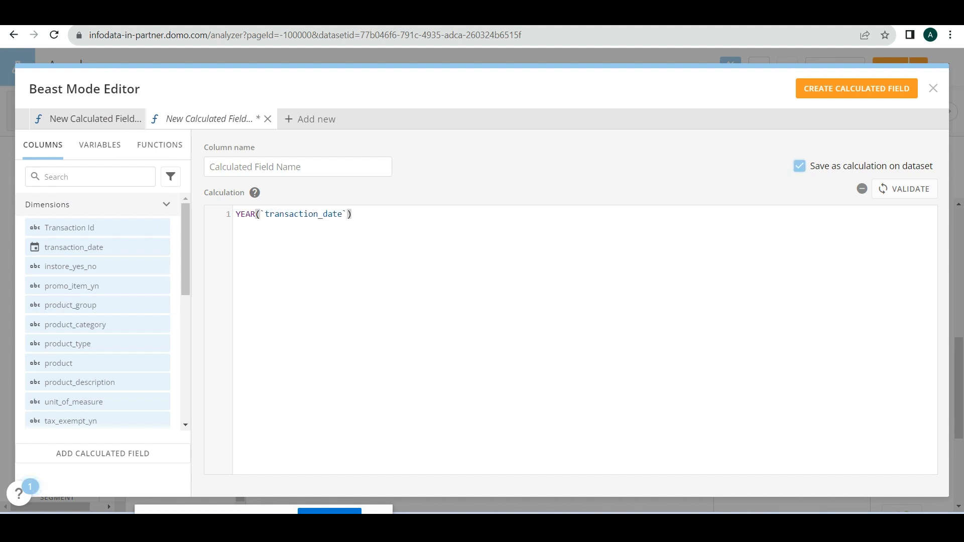
pyautogui.click(297, 167)
pyautogui.write('Year')
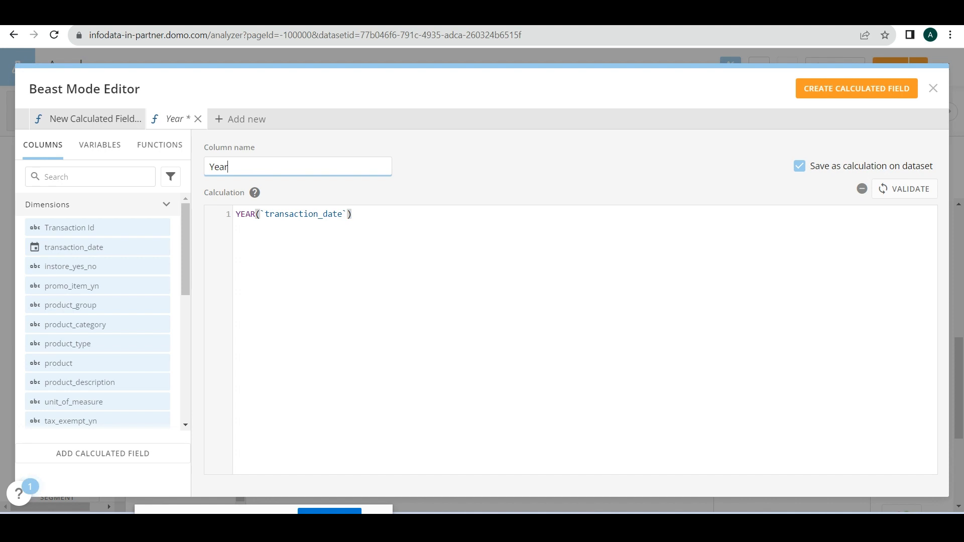
pyautogui.press('Home')
pyautogui.write('transac')
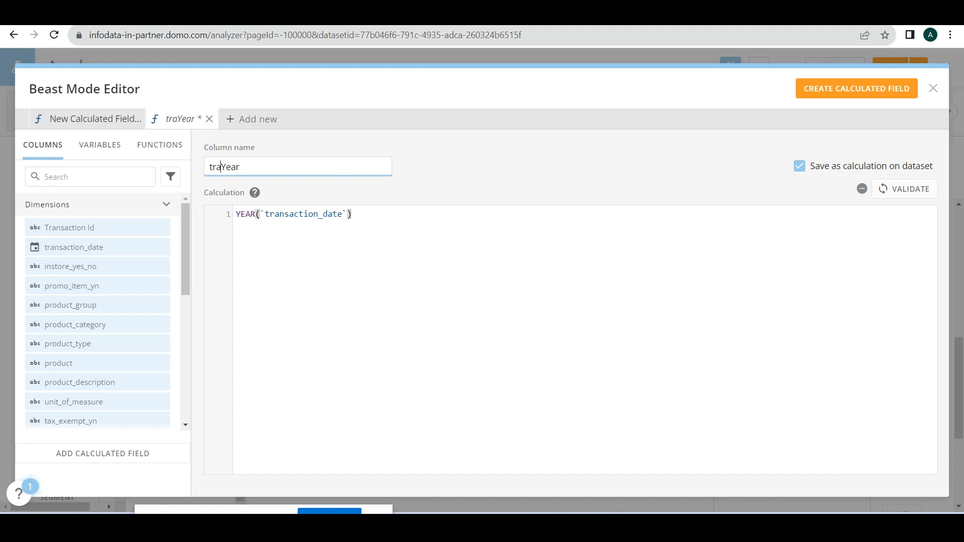
pyautogui.write('tion')
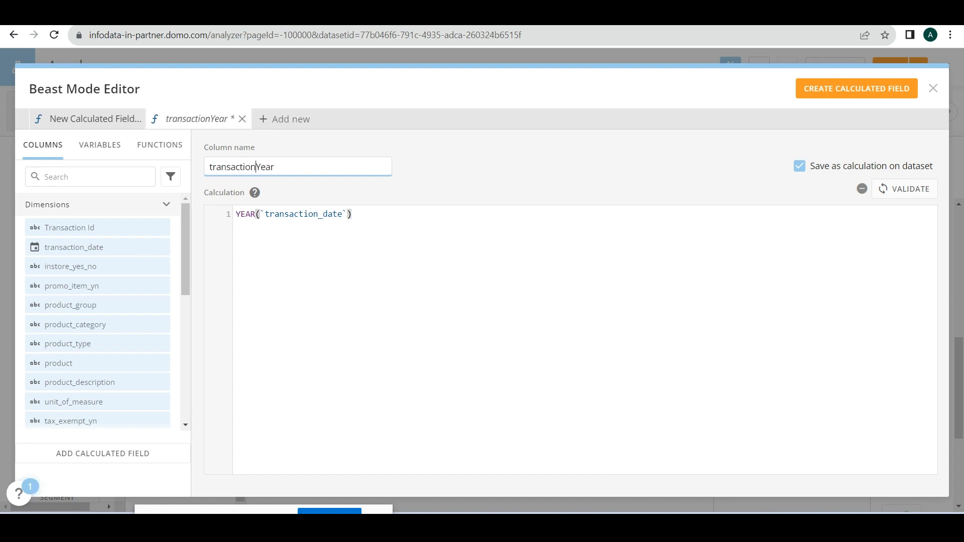
pyautogui.press('Home')
pyautogui.press('Right')
pyautogui.press('BackSpace')
pyautogui.write('T')
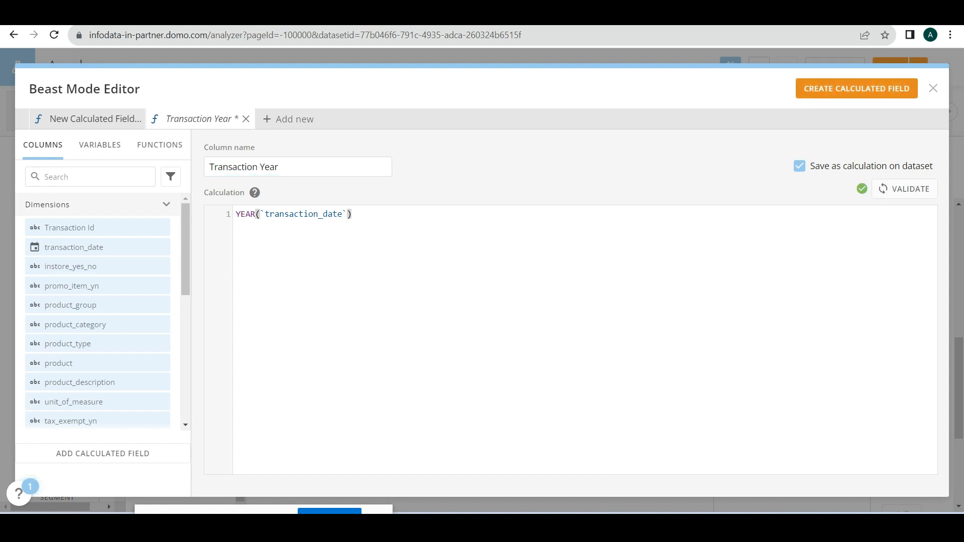
# - Create the Transaction Year calculated field and add it to the card's filters
pyautogui.click(933, 89)
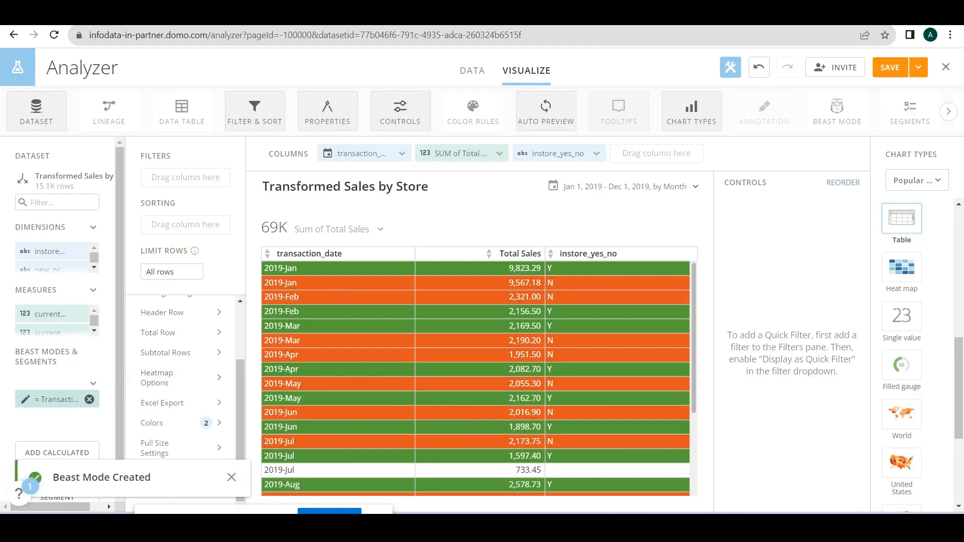
pyautogui.moveTo(55, 399)
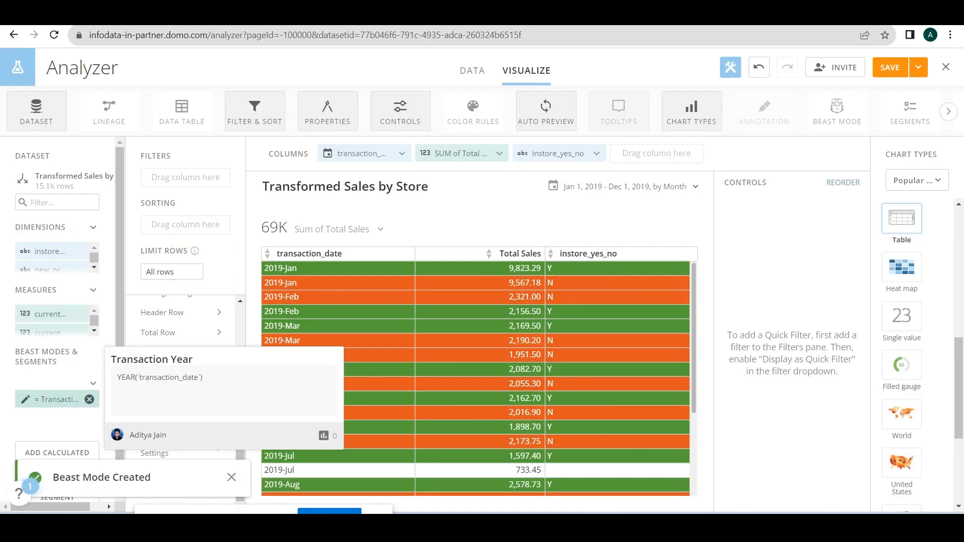
pyautogui.moveTo(55, 399); pyautogui.dragTo(185, 175)
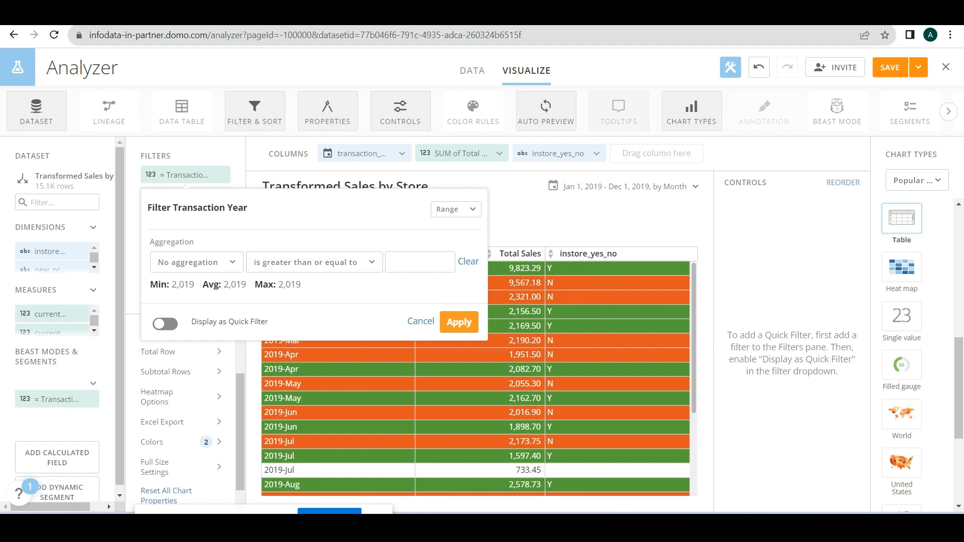
# - Reopen the Transaction Year calculation for editing and rename it Transaction Month
pyautogui.click(57, 399)
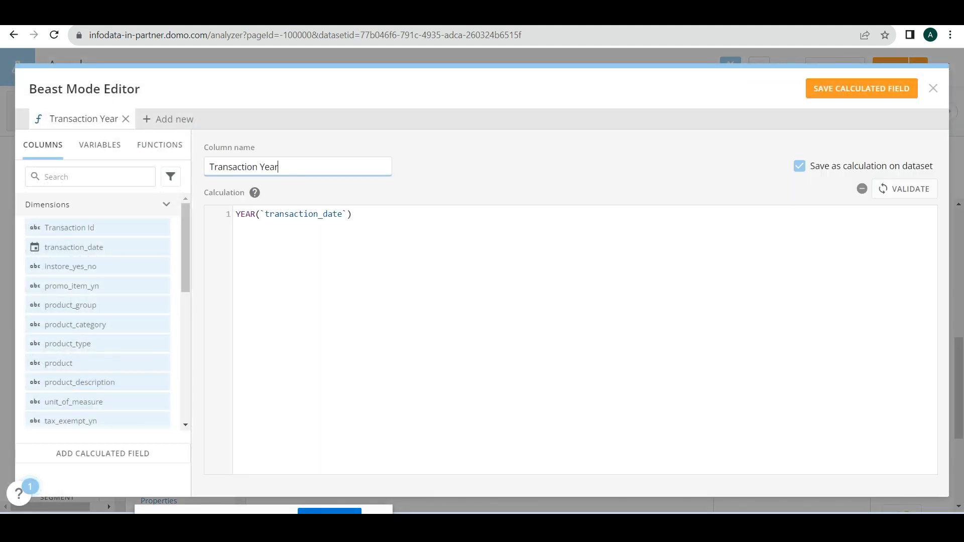
pyautogui.hotkey('ctrl', 'shift', 'Left')
pyautogui.write('Month')
# - Change the formula to MONTHNAME(`transaction_date`), validate it and save the calculated field
pyautogui.doubleClick(246, 215)
pyautogui.write('MONTH')
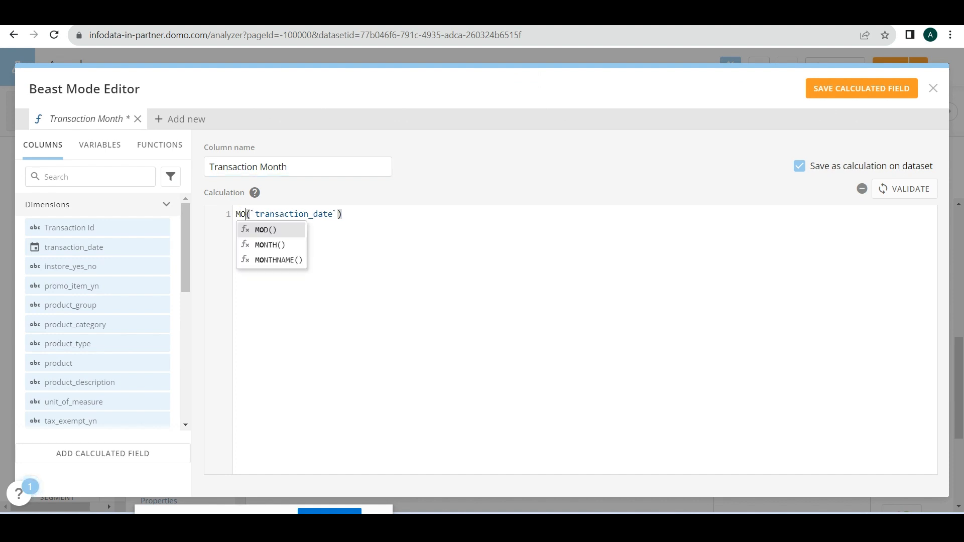
pyautogui.press('Return')
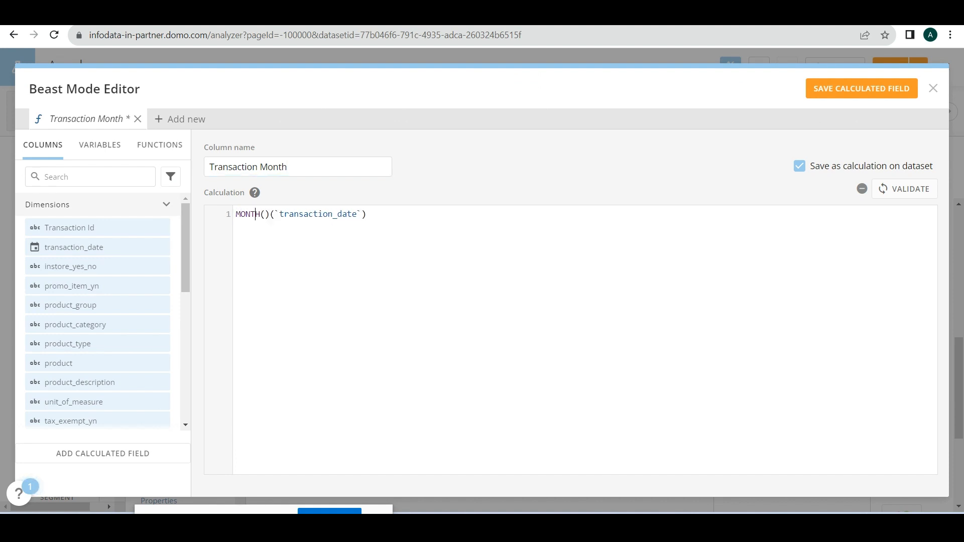
pyautogui.press('BackSpace')
pyautogui.press('BackSpace')
pyautogui.write('NAME')
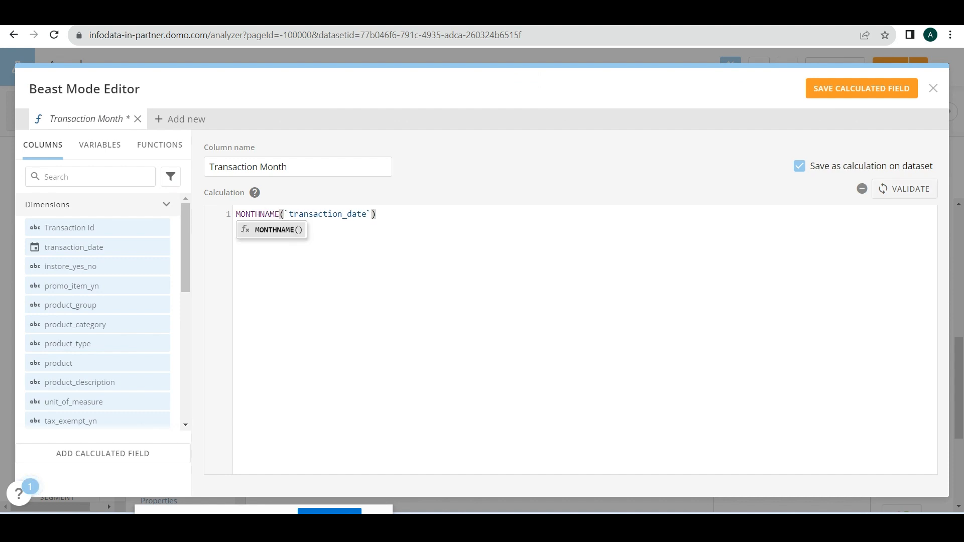
pyautogui.click(905, 188)
pyautogui.click(862, 88)
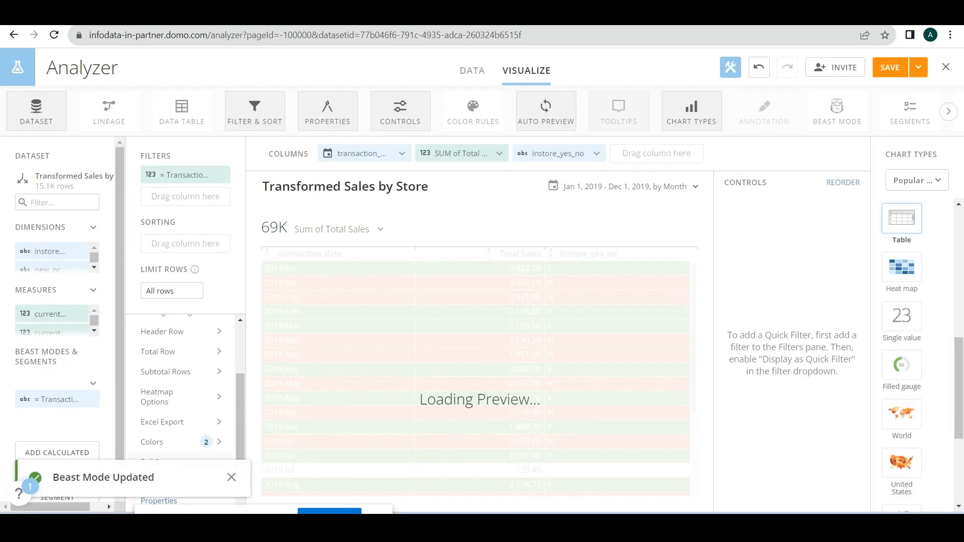
# - Open the filter for Transaction Month and look through its list of month values
pyautogui.moveTo(57, 400); pyautogui.dragTo(187, 195)
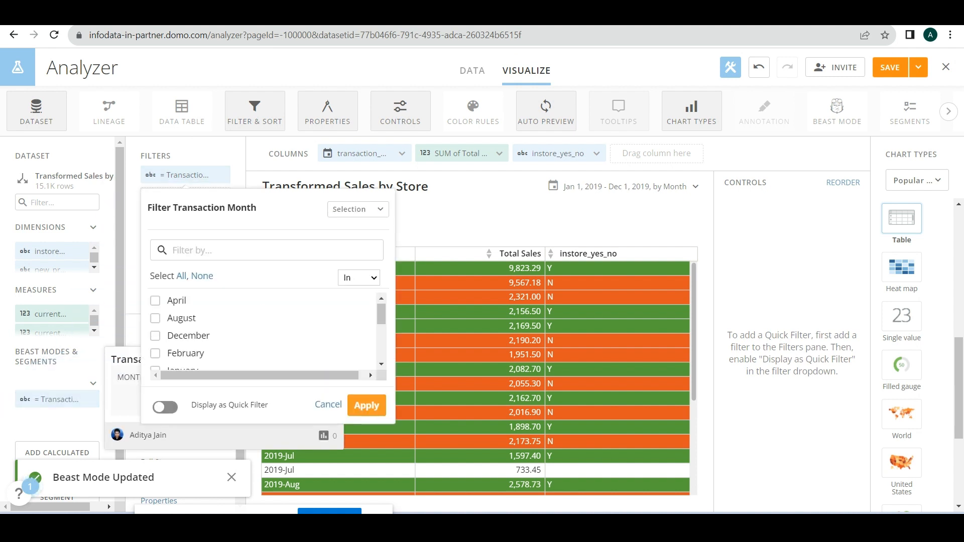
pyautogui.scroll(-3, 261, 332)
pyautogui.scroll(3, 261, 331)
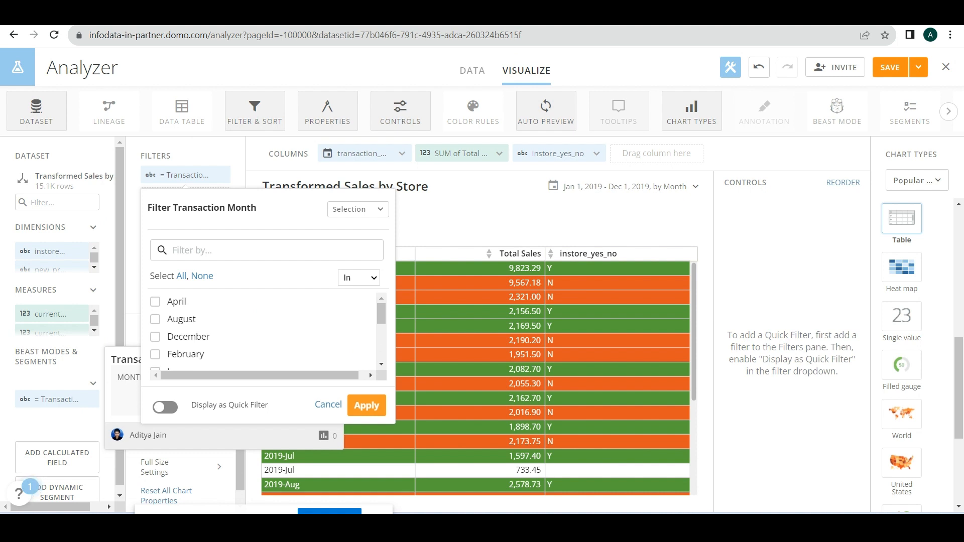
# - Reopen the Transaction Month formula and insert CONCAT( with MONTH() as a first argument before MONTHNAME
pyautogui.click(26, 400)
pyautogui.click(26, 400)
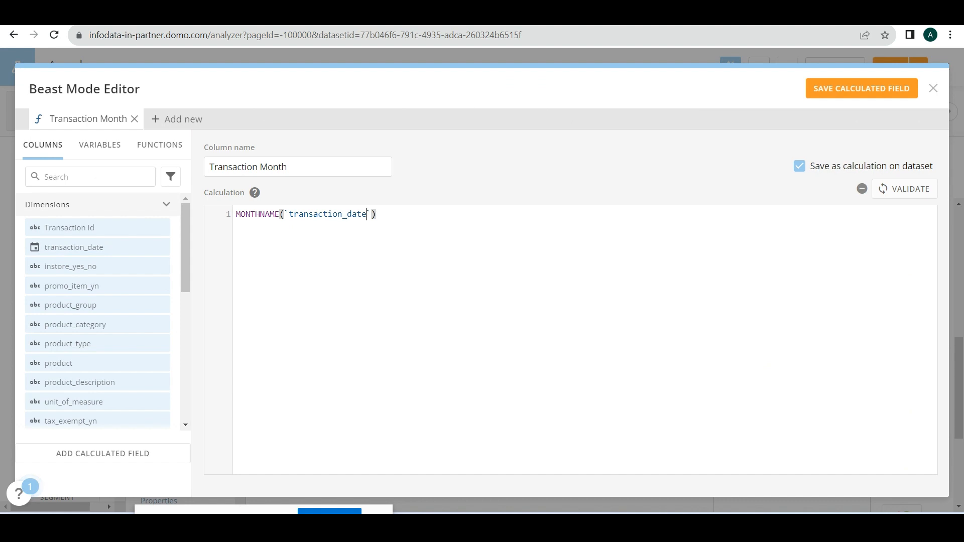
pyautogui.press('Home')
pyautogui.write('CONCAT()')
pyautogui.press('Return')
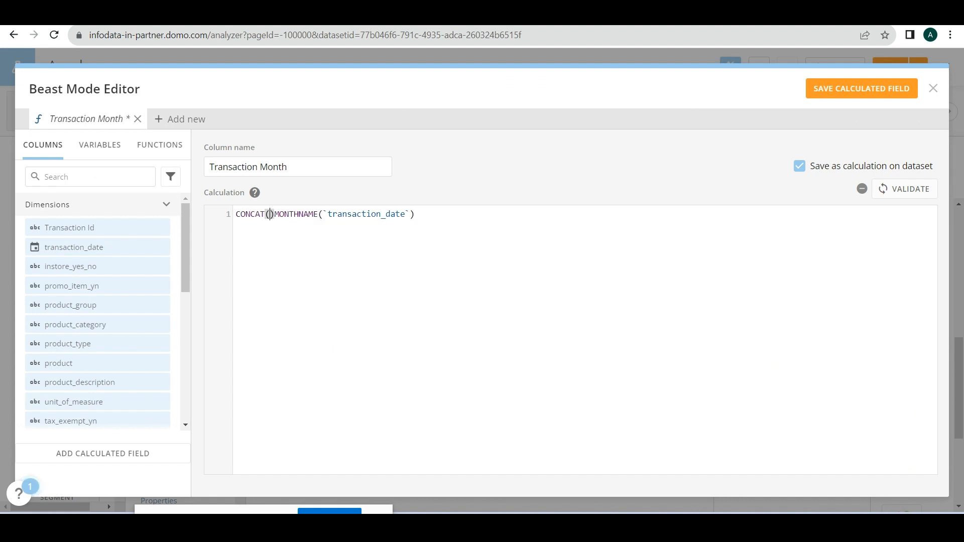
pyautogui.press('Delete')
pyautogui.write('Month')
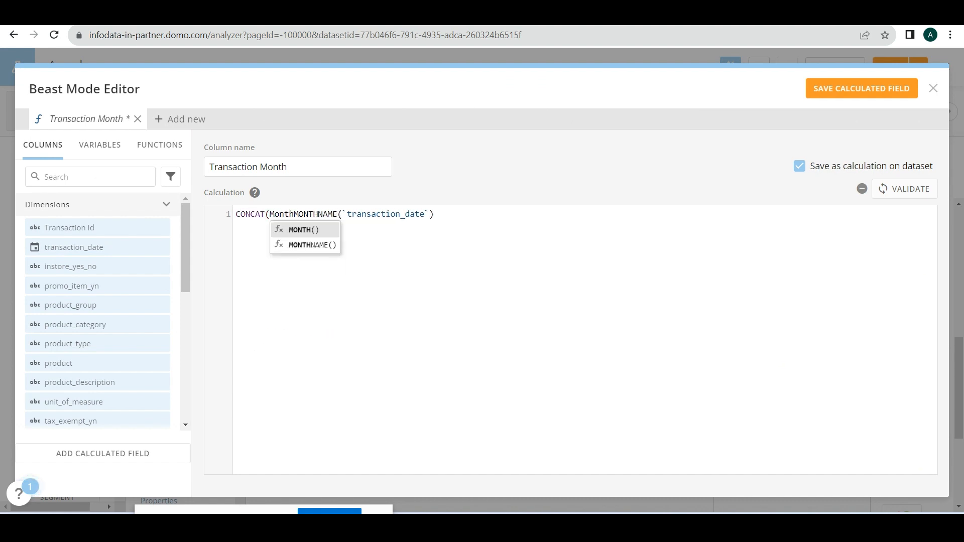
pyautogui.press('Return')
pyautogui.write(',')
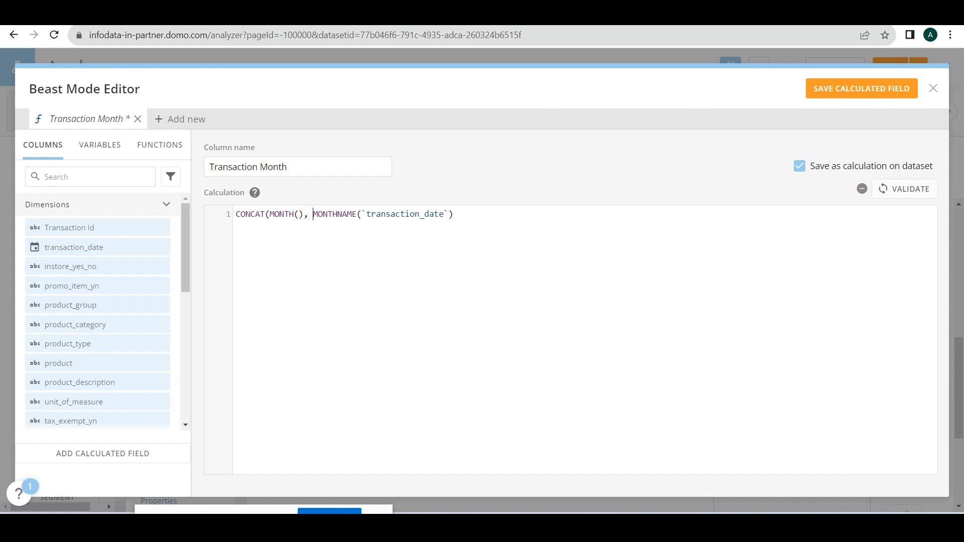
# - Insert the transaction_date column as the argument of the MONTH function
pyautogui.press('Left')
pyautogui.press('Left')
pyautogui.press('Left')
pyautogui.write('Tra')
pyautogui.press('Down')
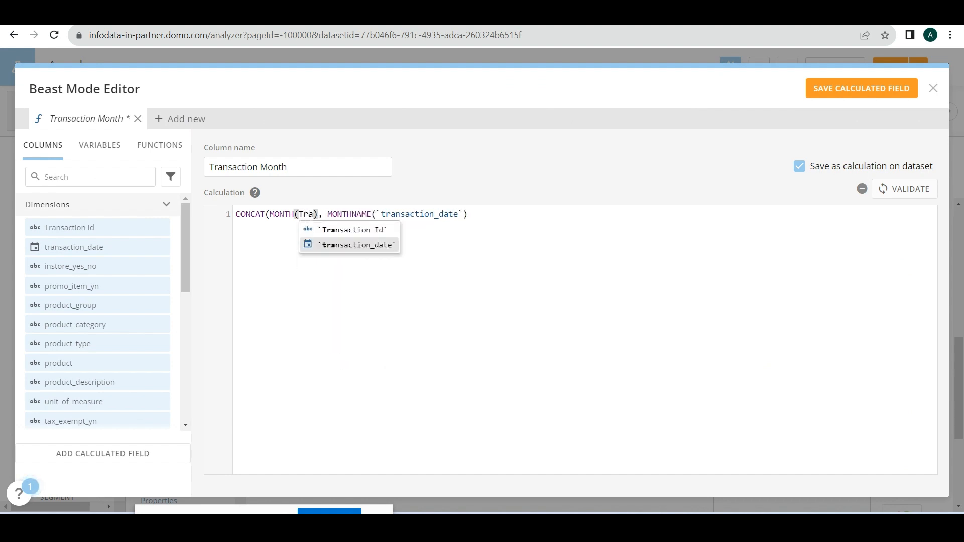
pyautogui.press('Return')
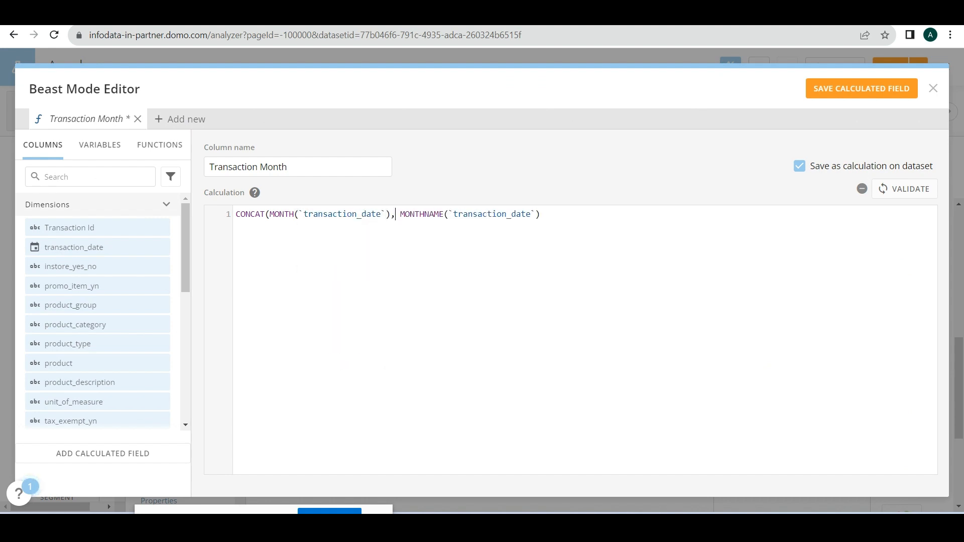
# - Add '-' as a separator argument before MONTHNAME, close the CONCAT parenthesis and save the calculated field
pyautogui.write("'-")
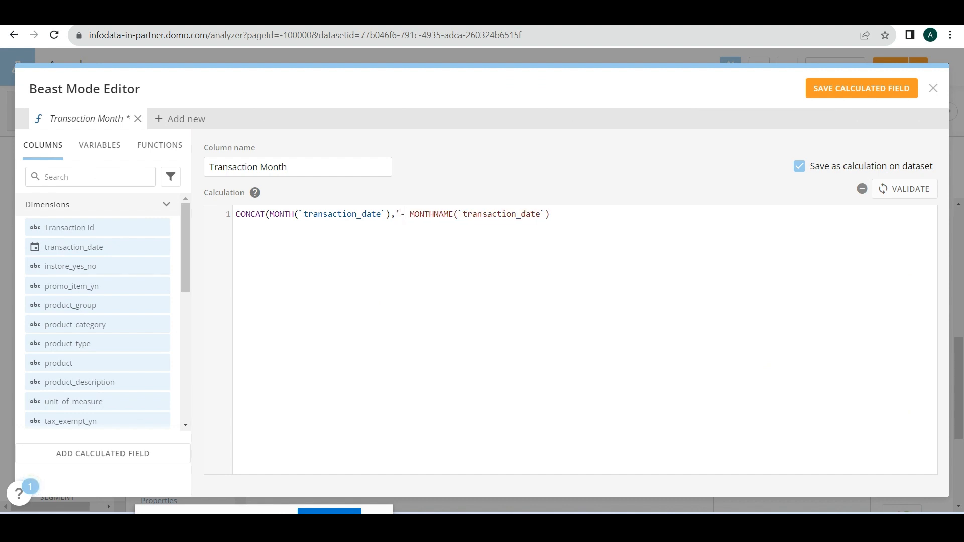
pyautogui.write("'")
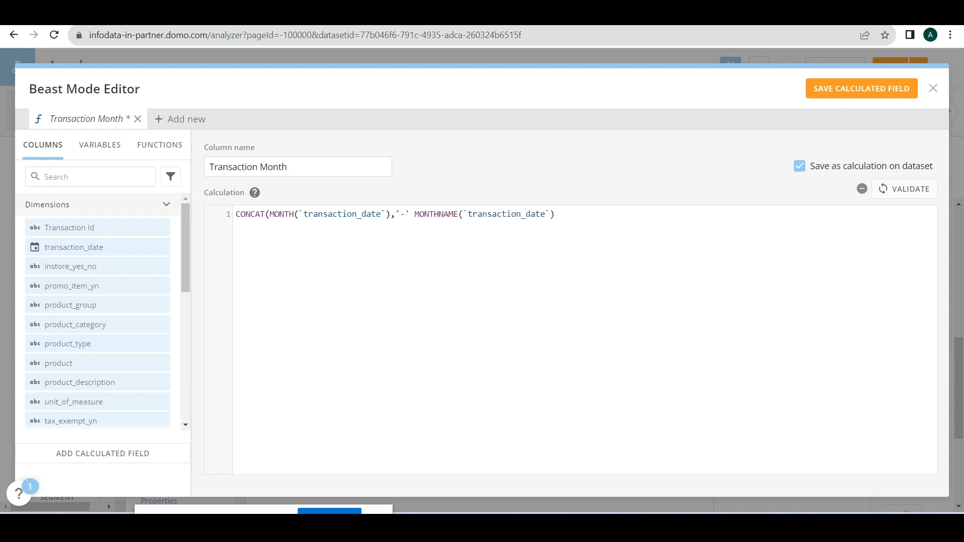
pyautogui.write(',')
pyautogui.press('End')
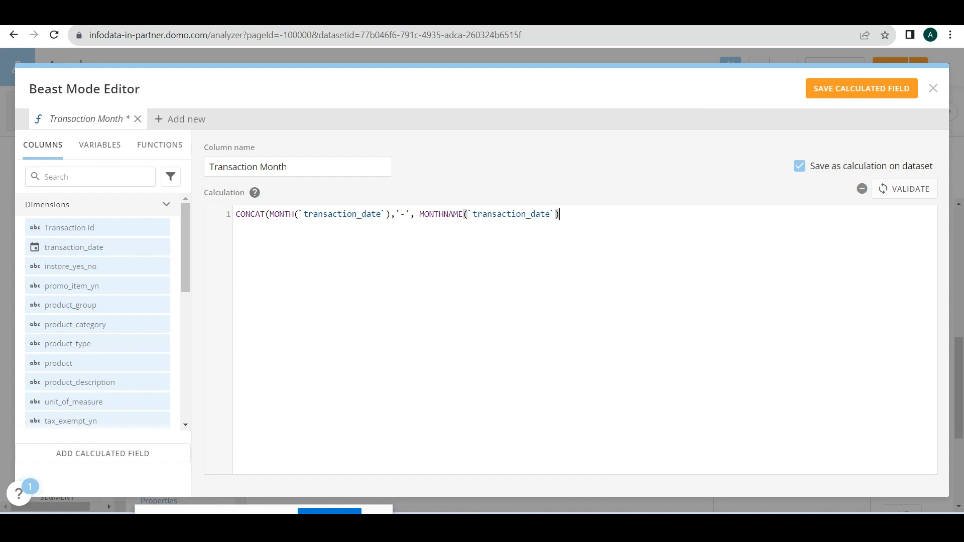
pyautogui.write(')')
pyautogui.hotkey('ctrl', 's')
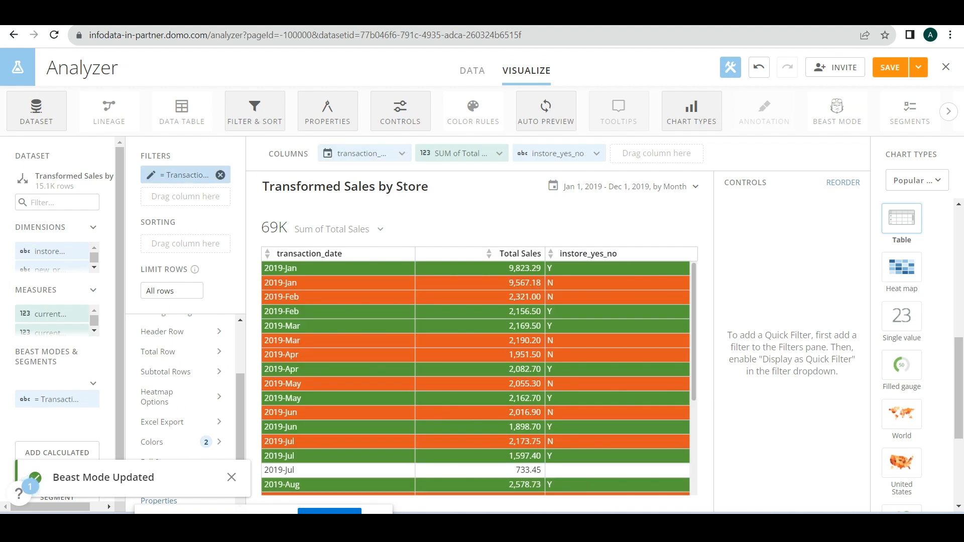
# - Open the Transaction Month filter and review its numbered month values
pyautogui.click(184, 175)
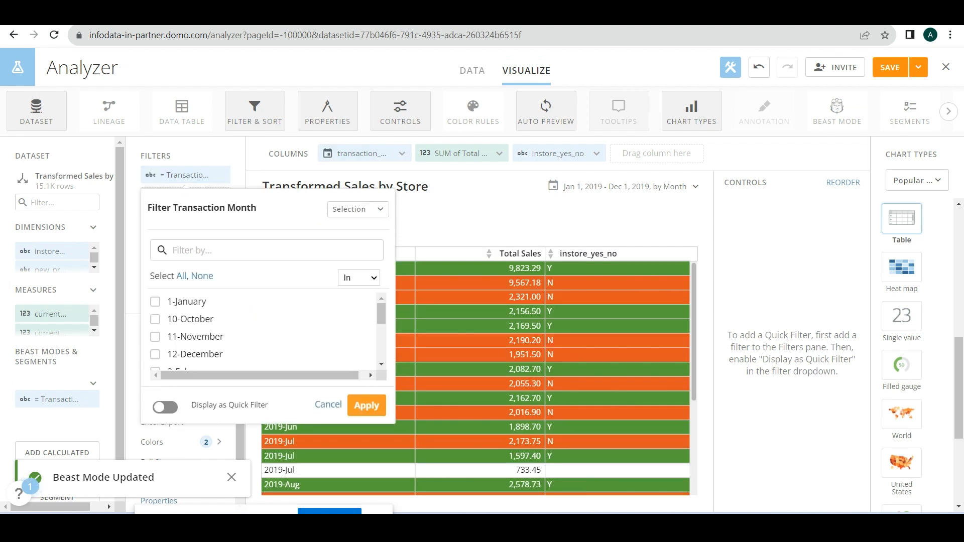
pyautogui.scroll(-3, 264, 331)
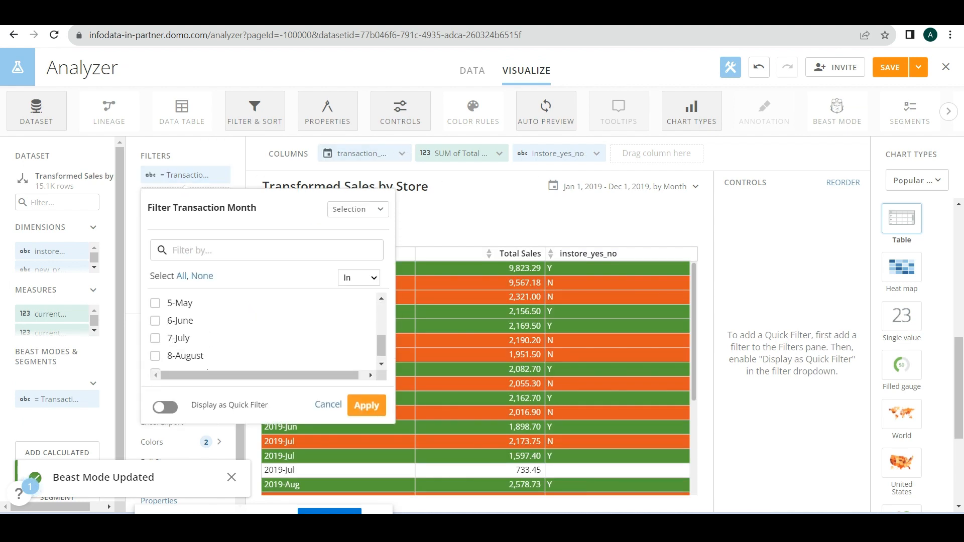
pyautogui.scroll(3, 264, 331)
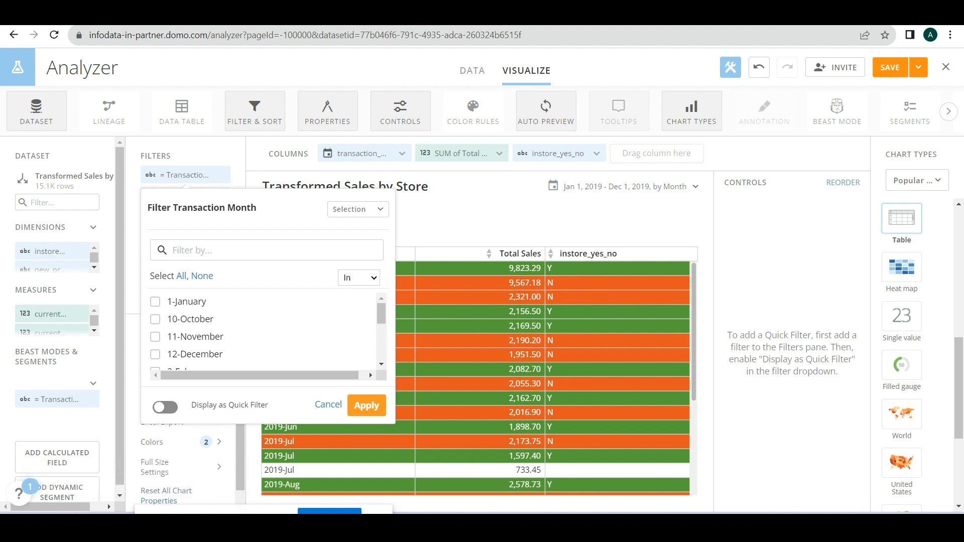
pyautogui.scroll(-3, 264, 331)
# - Reopen the Transaction Month calculation, browse the list of available functions and close the editor
pyautogui.click(25, 400)
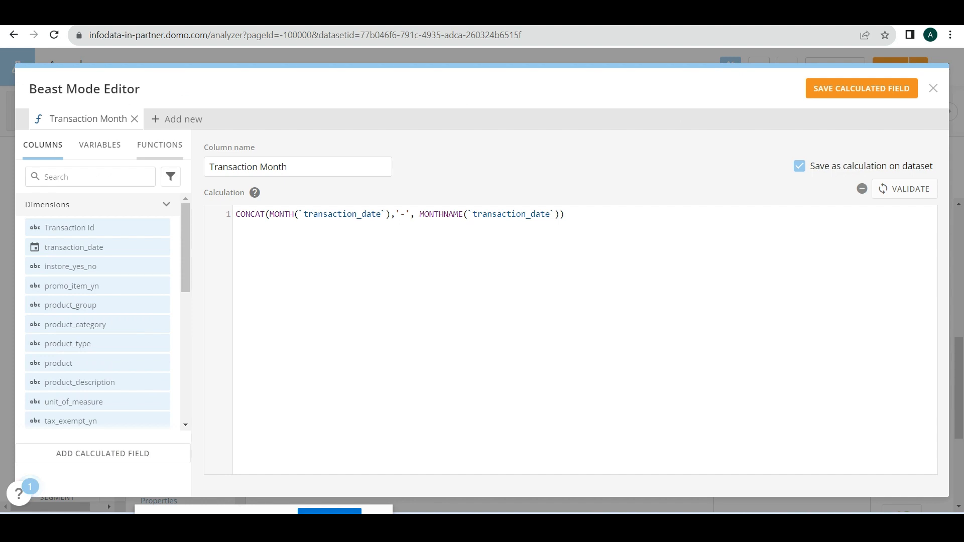
pyautogui.click(160, 145)
pyautogui.scroll(-5, 100, 270)
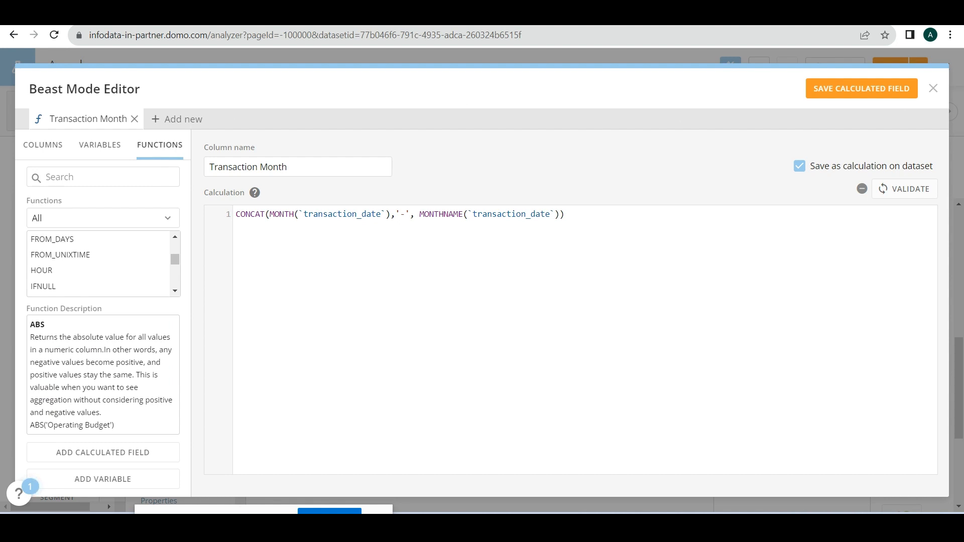
pyautogui.click(933, 89)
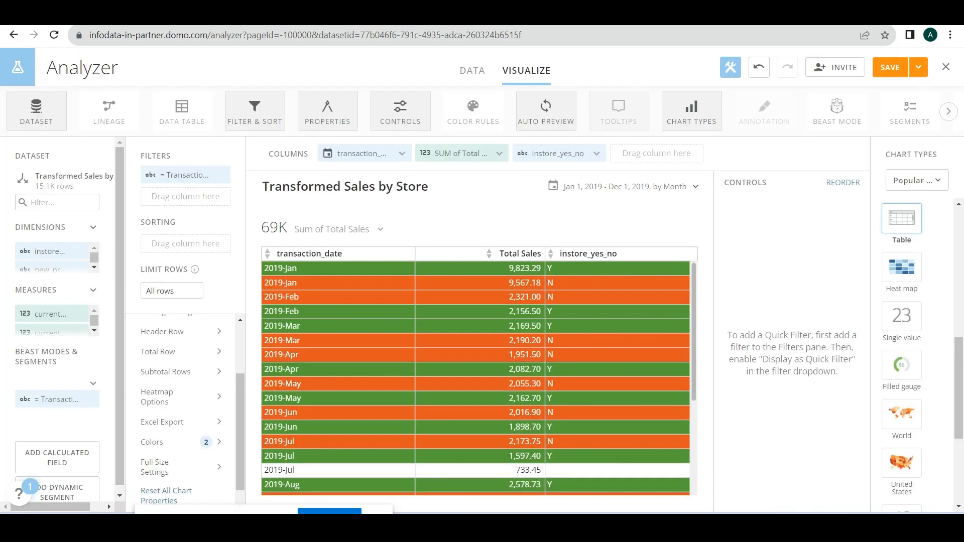
# - Open the form for creating a dynamic segment, review its fields and close it without saving
pyautogui.click(947, 111)
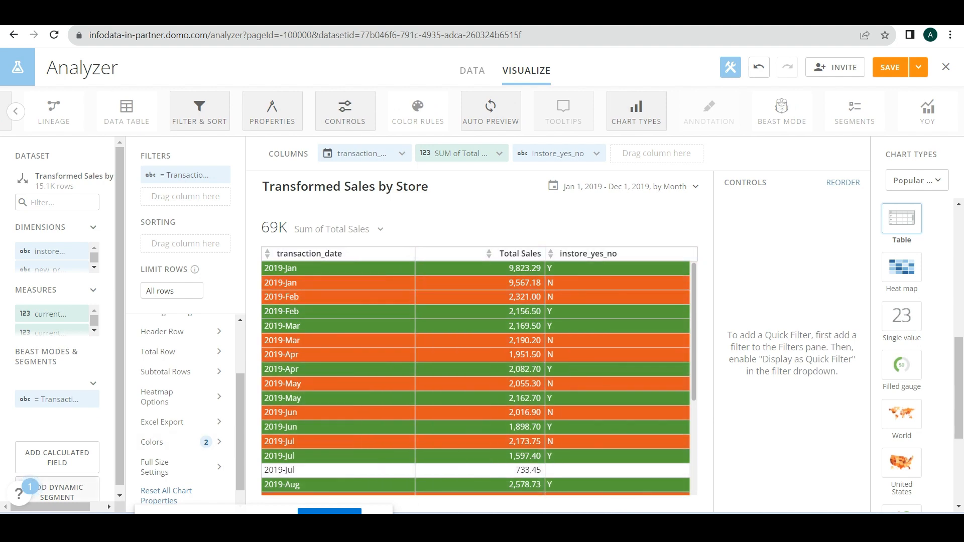
pyautogui.click(57, 492)
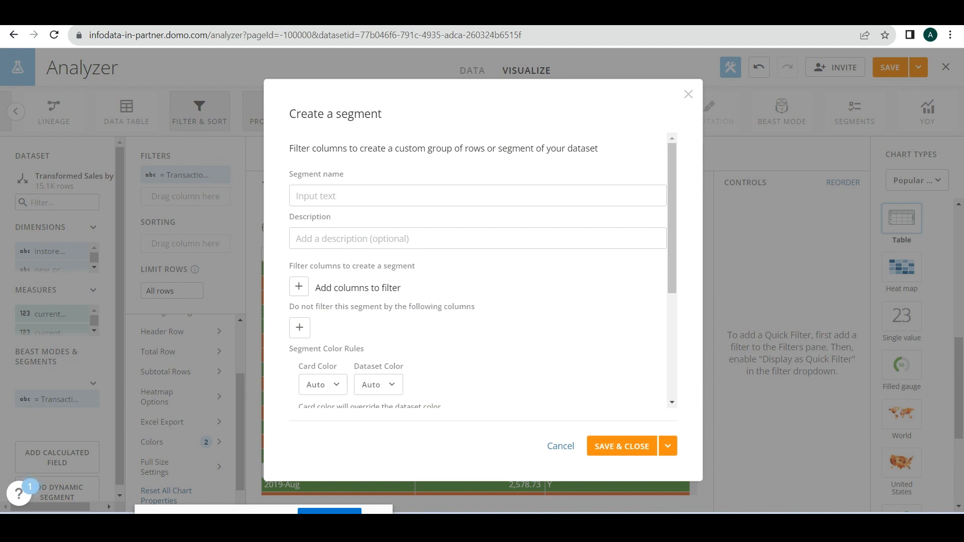
pyautogui.click(688, 94)
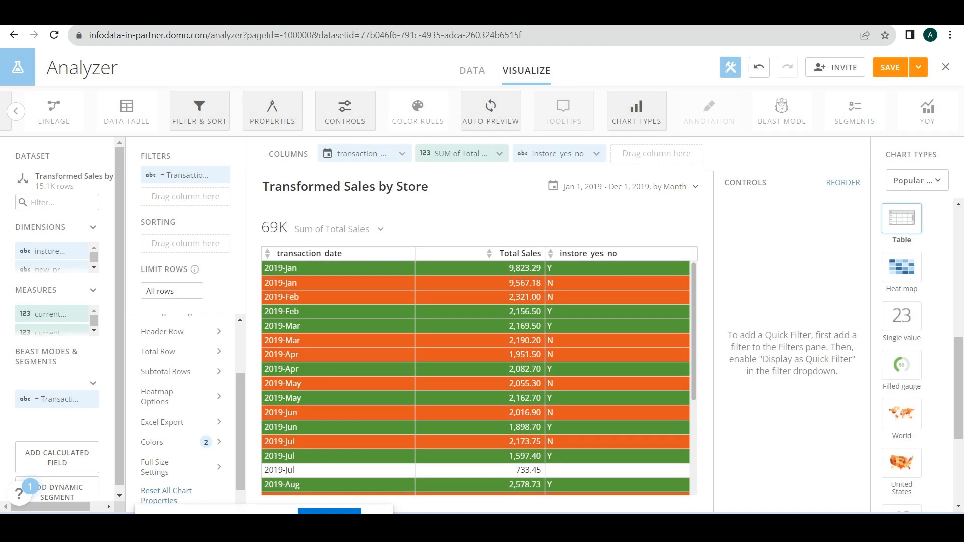
# - Change the card's chart type from table to Grouped bar
pyautogui.scroll(8, 902, 352)
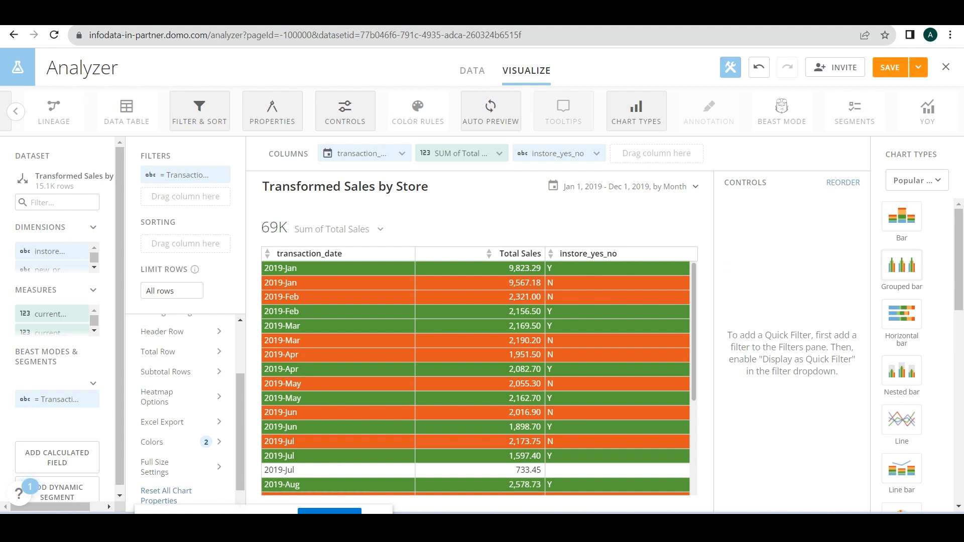
pyautogui.click(902, 265)
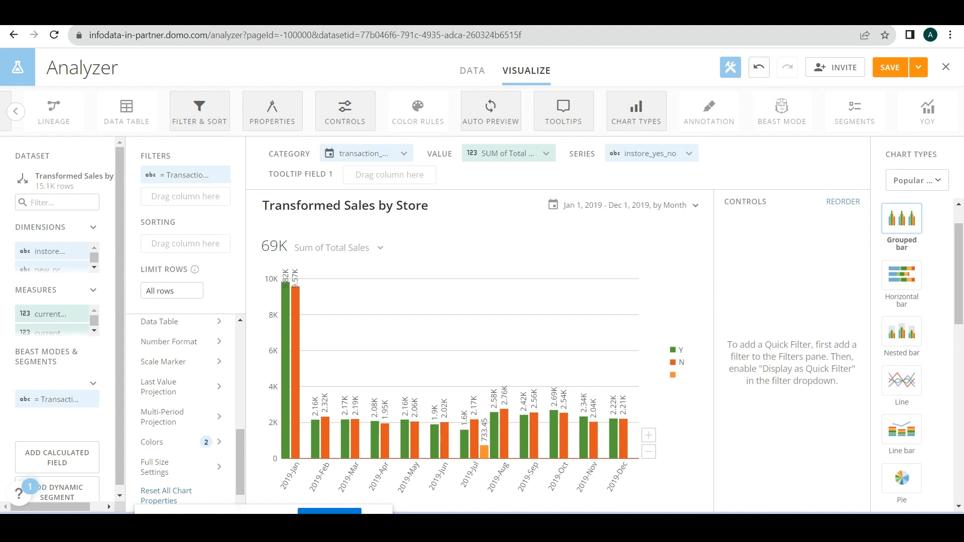
# - Undo the latest card changes back to the table and redo the switch to the grouped bar chart
pyautogui.click(759, 67)
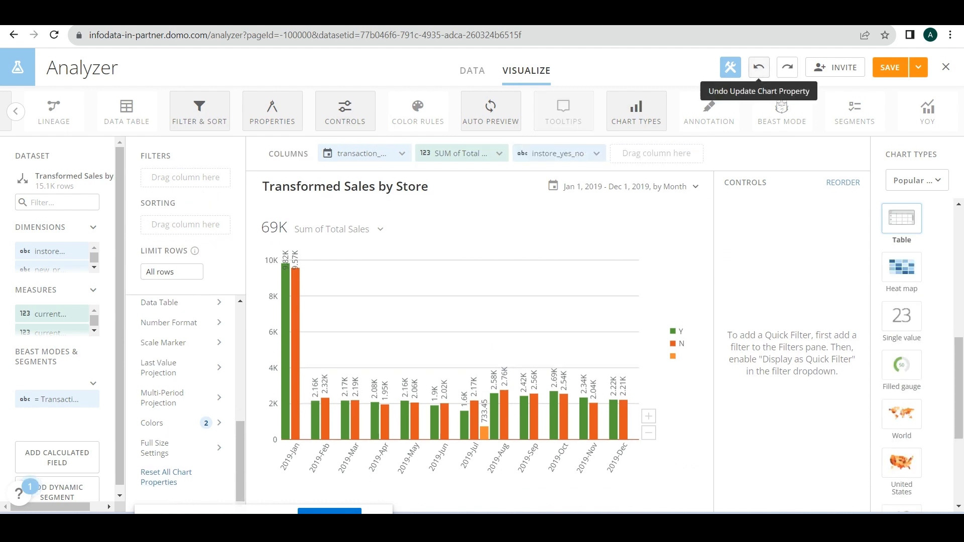
pyautogui.click(759, 67)
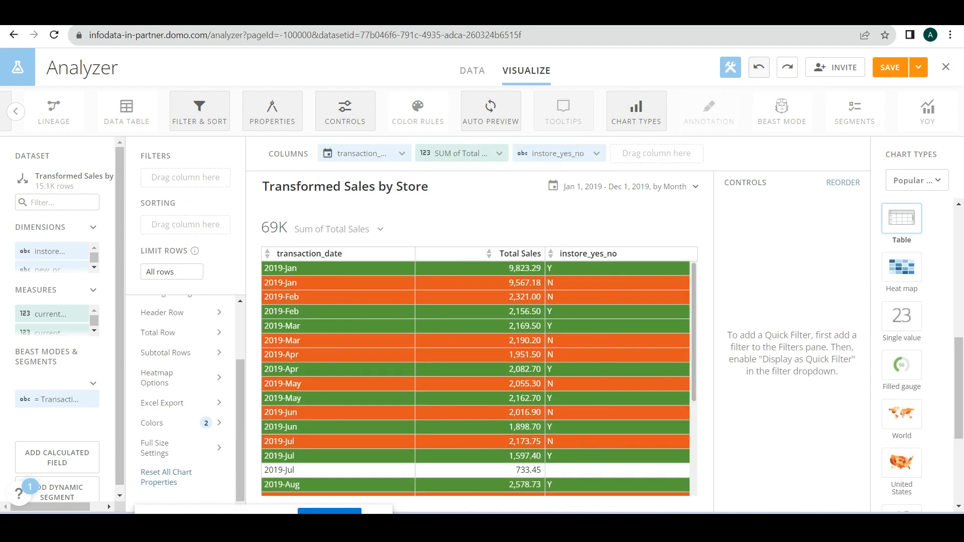
pyautogui.scroll(-5, 901, 352)
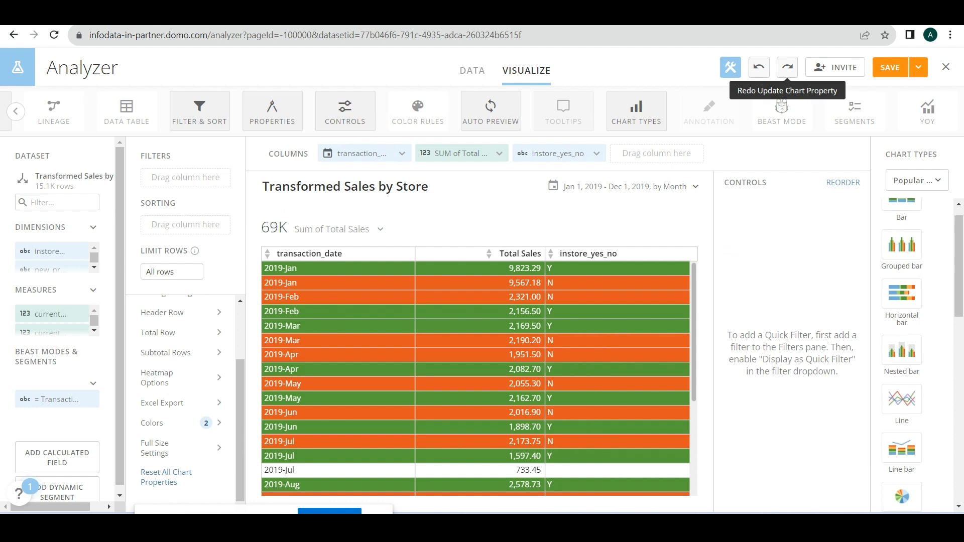
pyautogui.click(788, 68)
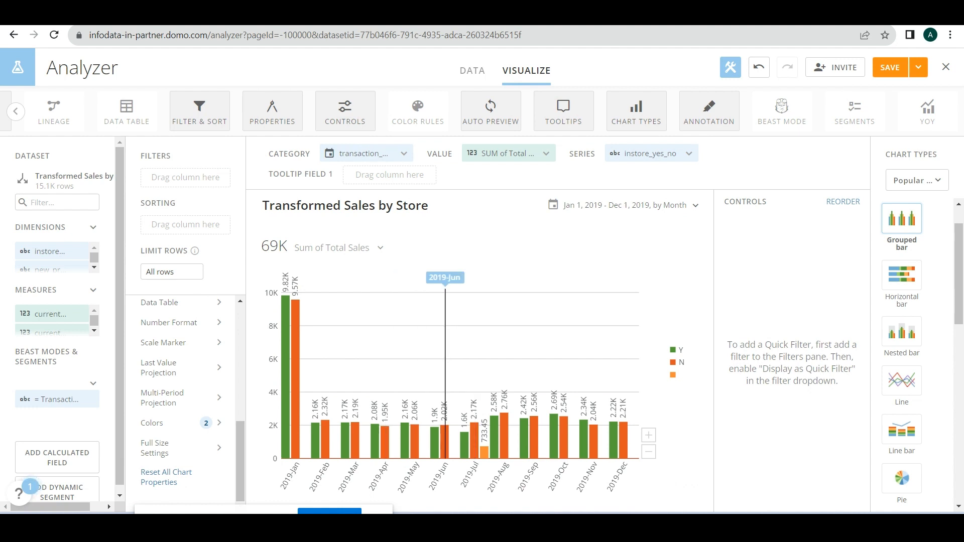
# - Annotate the May 2019 bars with "Check the Data for the month of May" and save the annotation
pyautogui.click(415, 369)
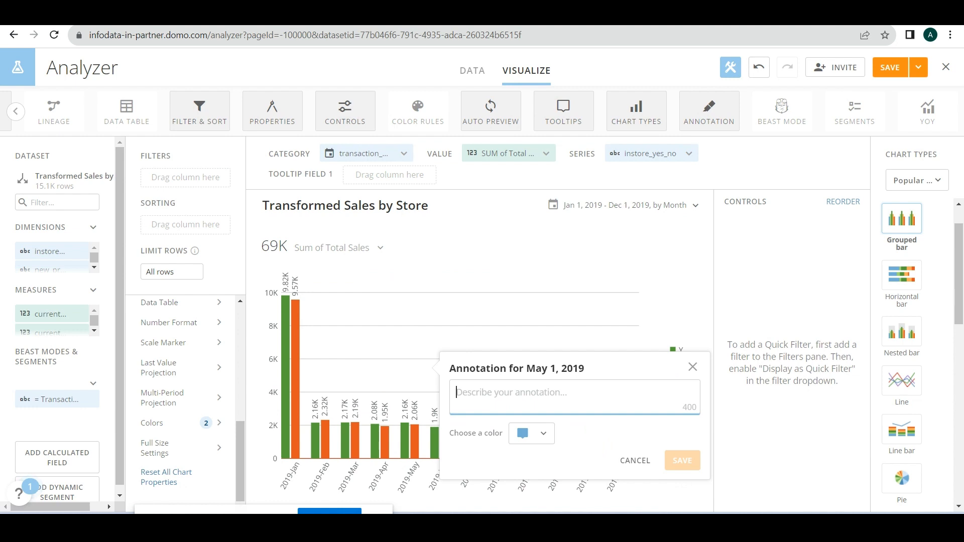
pyautogui.write('Check the Da')
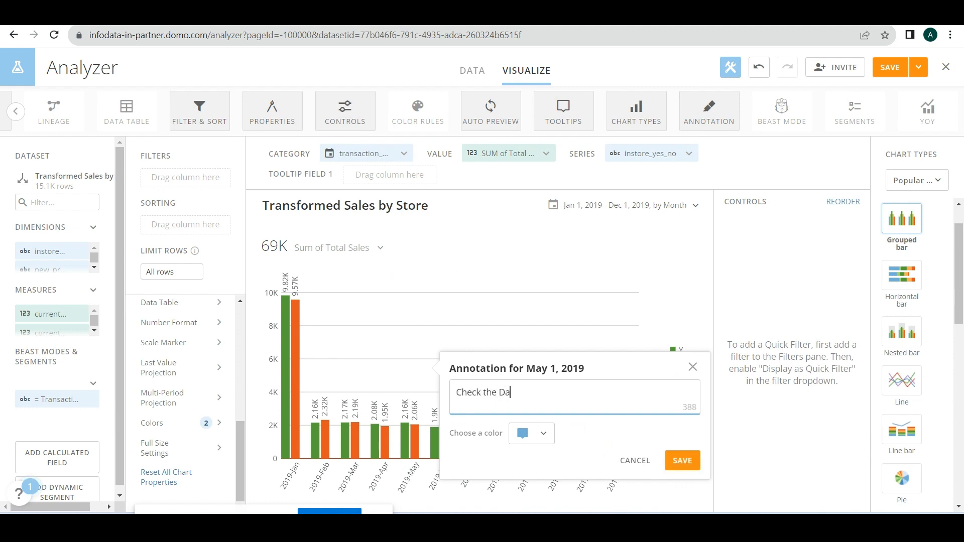
pyautogui.write('ta for the month of May')
pyautogui.press('Return')
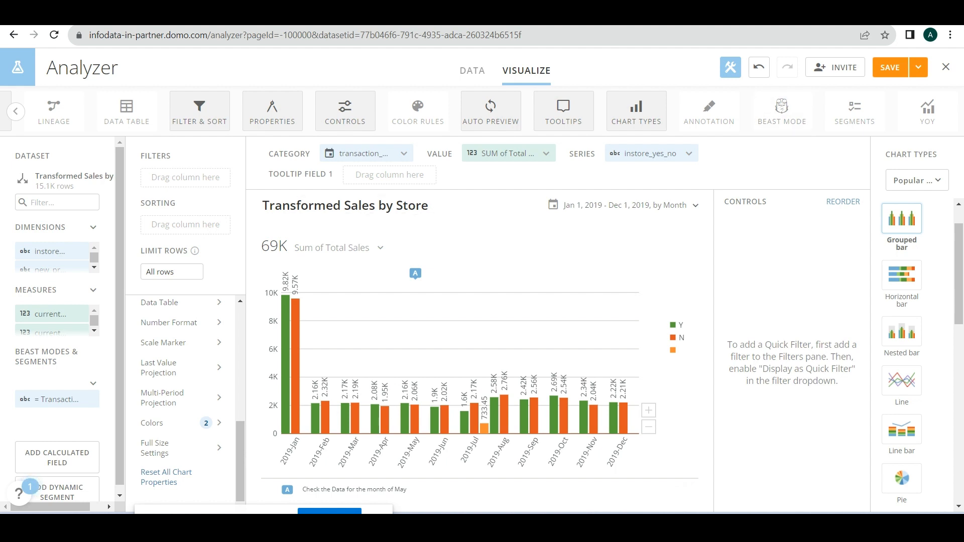
# - Set the chart's Graph by interval to Week in the date range settings
pyautogui.click(628, 205)
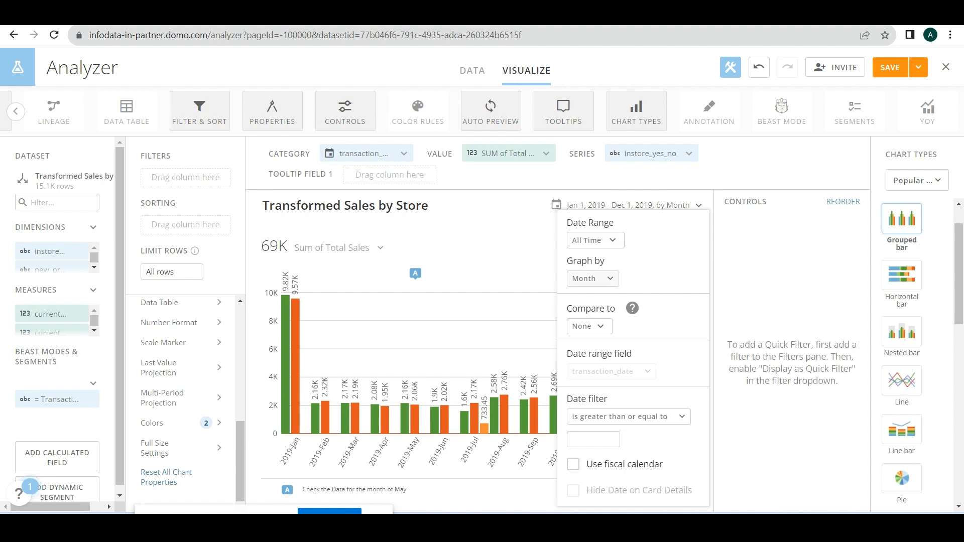
pyautogui.click(592, 279)
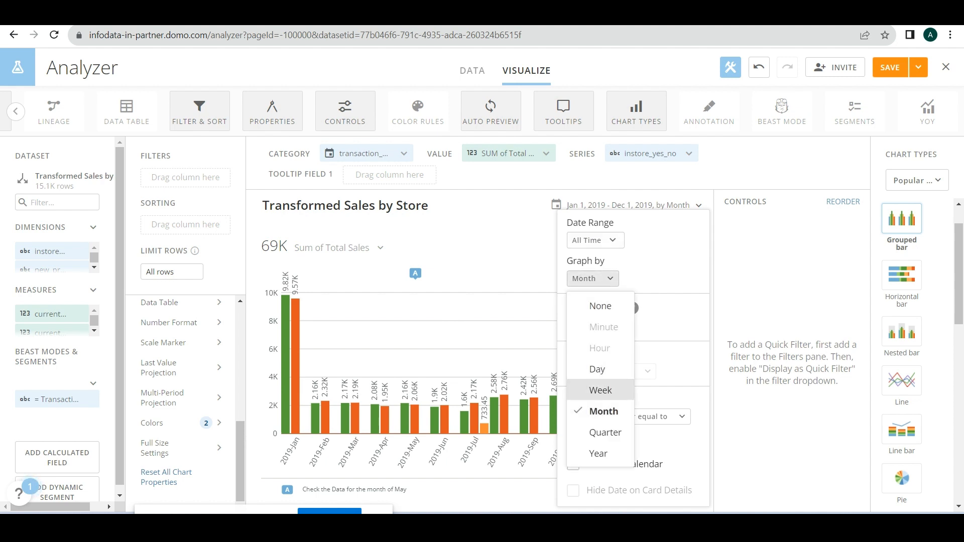
pyautogui.click(600, 390)
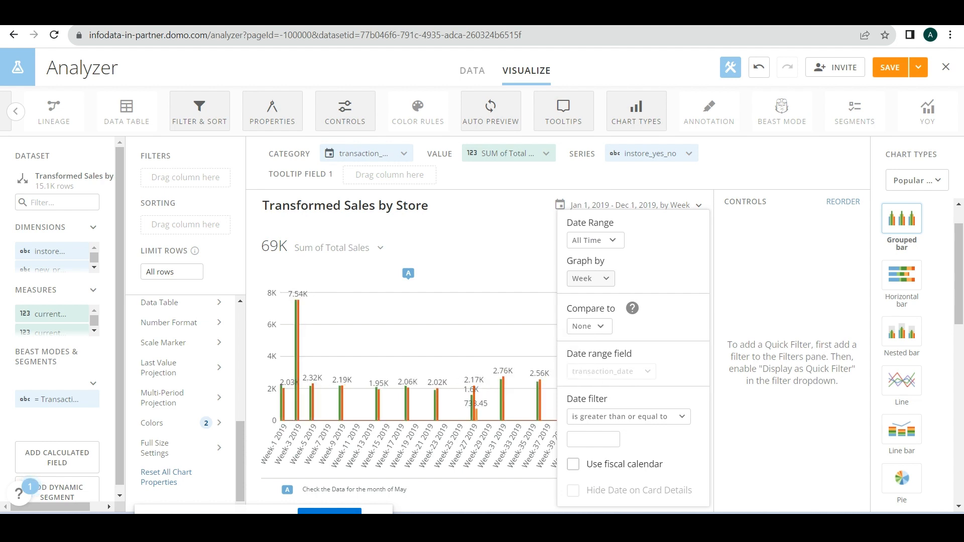
# - Set the Graph by interval to Quarter and close the date range settings
pyautogui.click(591, 279)
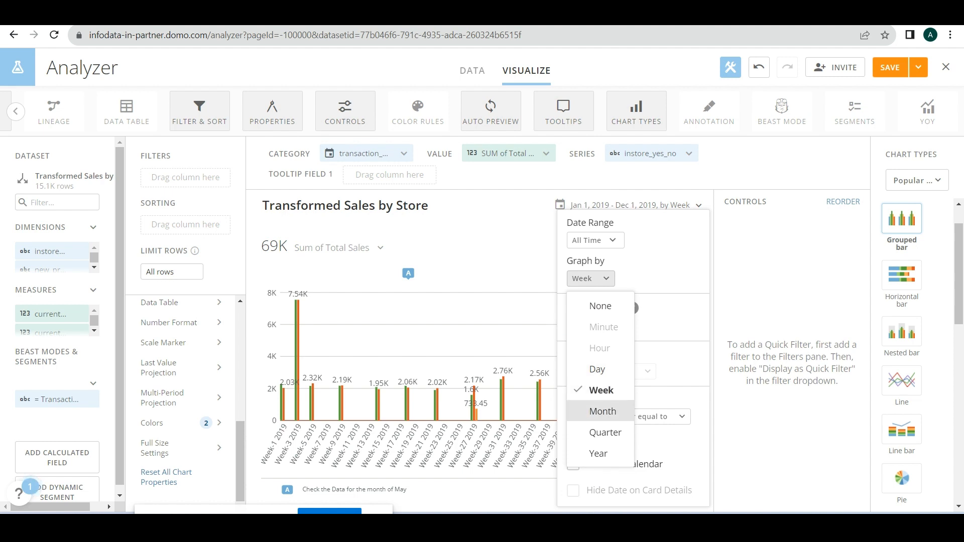
pyautogui.click(605, 432)
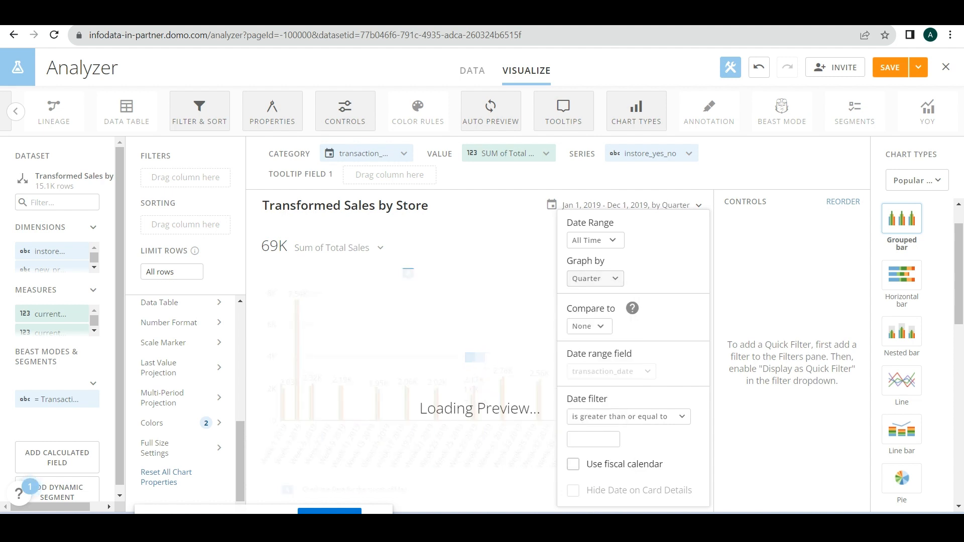
pyautogui.click(446, 346)
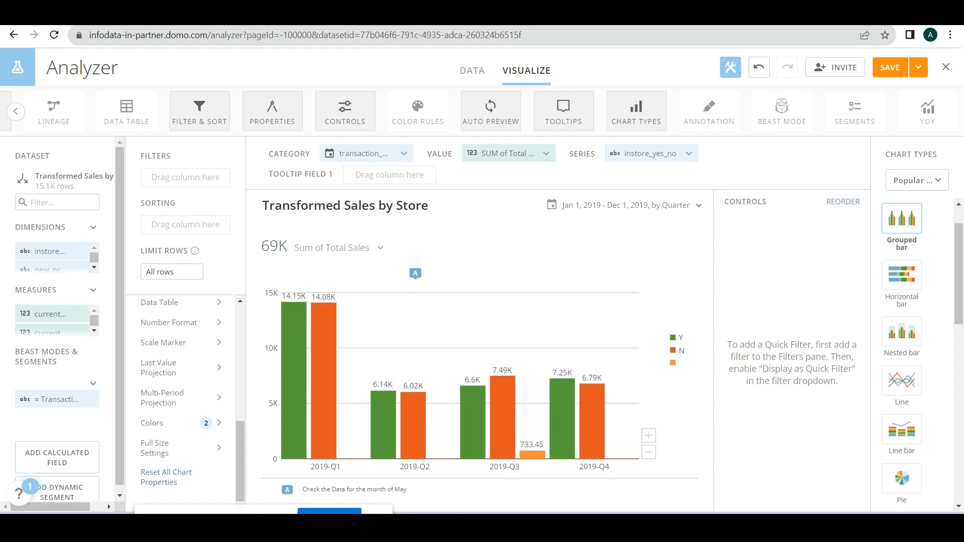
# - Reopen the date range settings and review the conditions available for the date filter
pyautogui.click(625, 205)
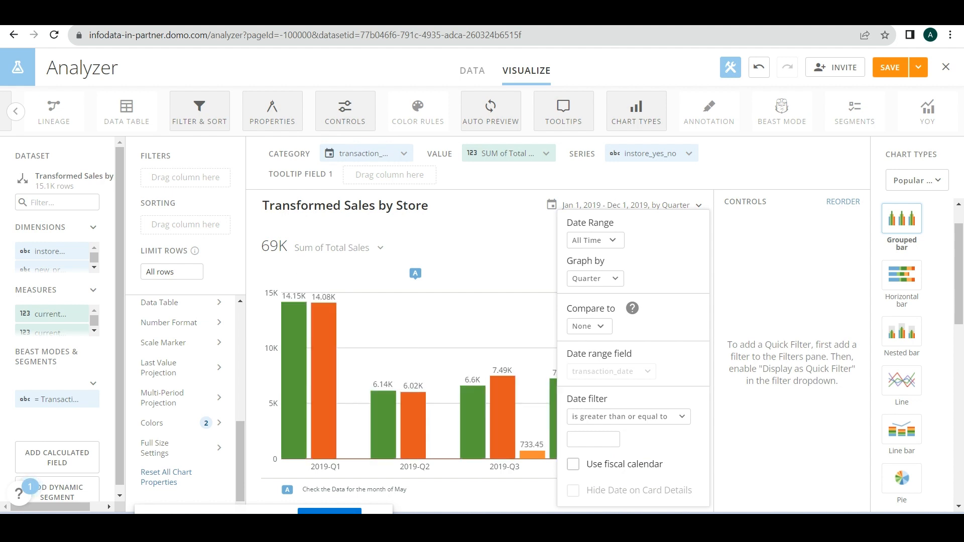
pyautogui.scroll(-4, 55, 257)
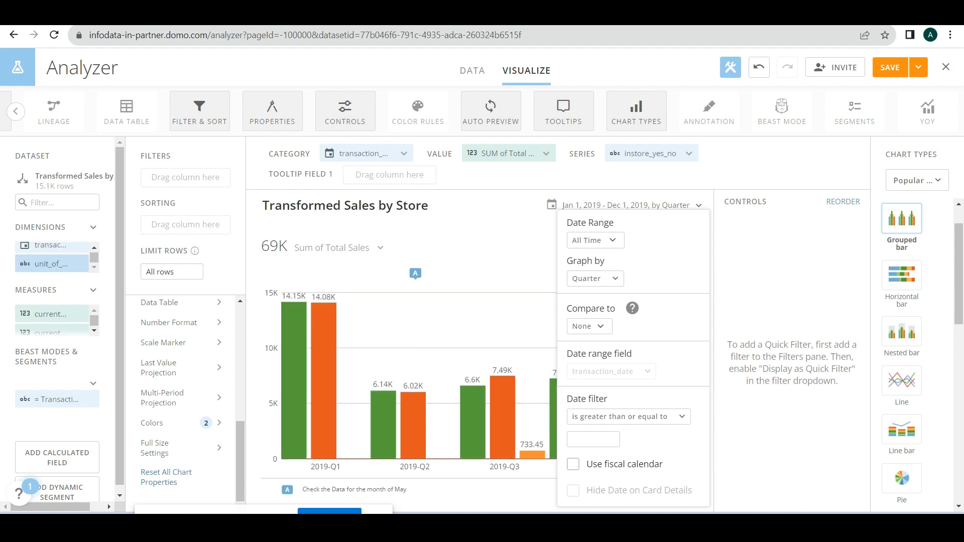
pyautogui.scroll(4, 56, 257)
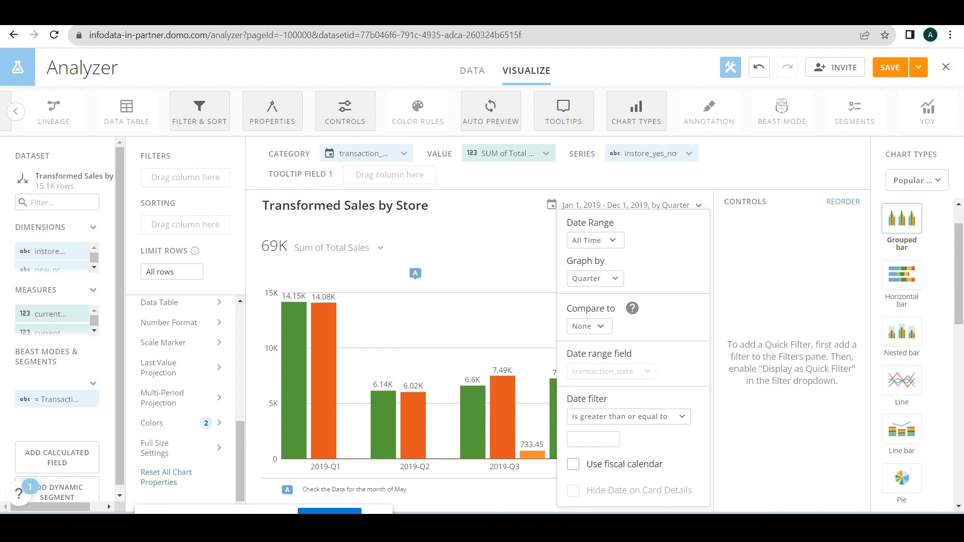
pyautogui.click(629, 417)
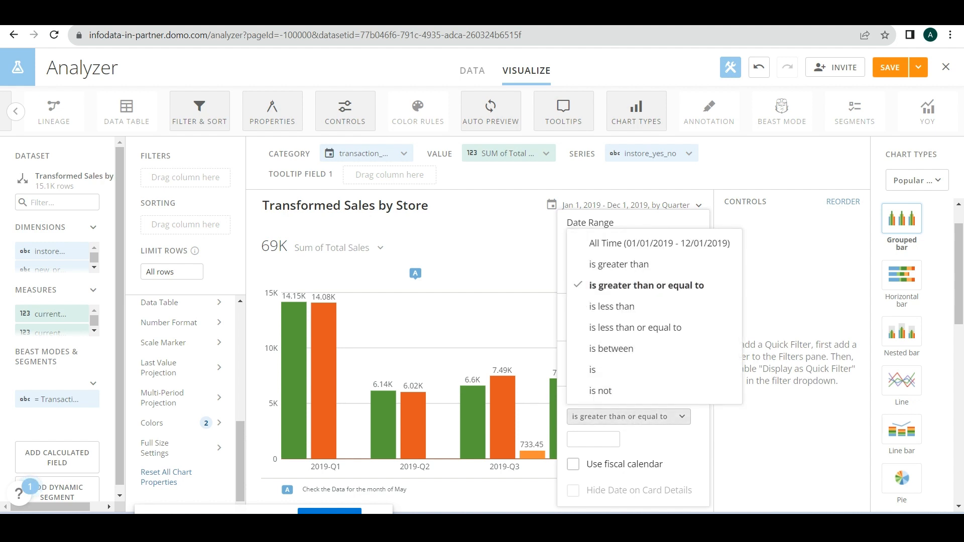
pyautogui.click(629, 417)
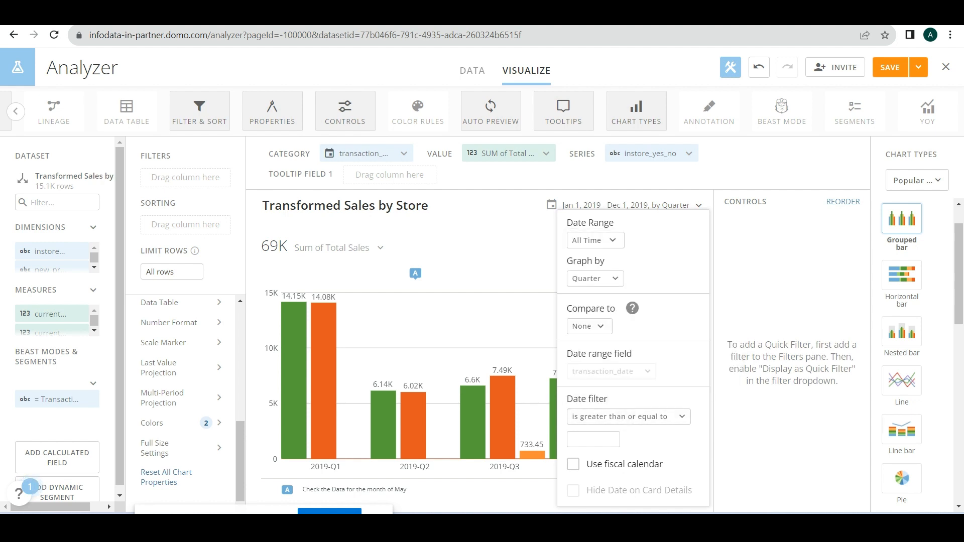
# - Preview the quarterly chart with the fiscal calendar enabled and disable the option again
pyautogui.click(573, 464)
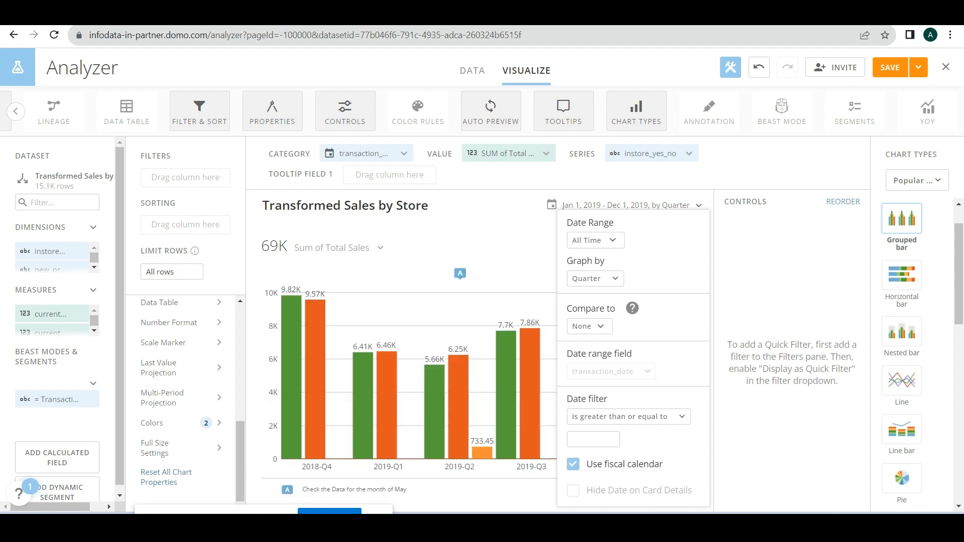
pyautogui.click(572, 464)
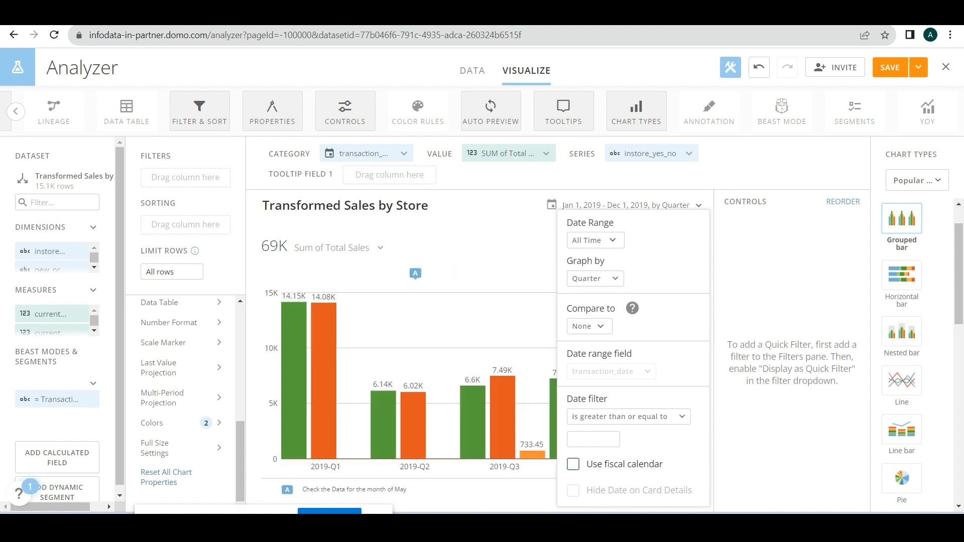
# - Review the period comparison options under Compare to, keep None and close the date range settings
pyautogui.click(588, 326)
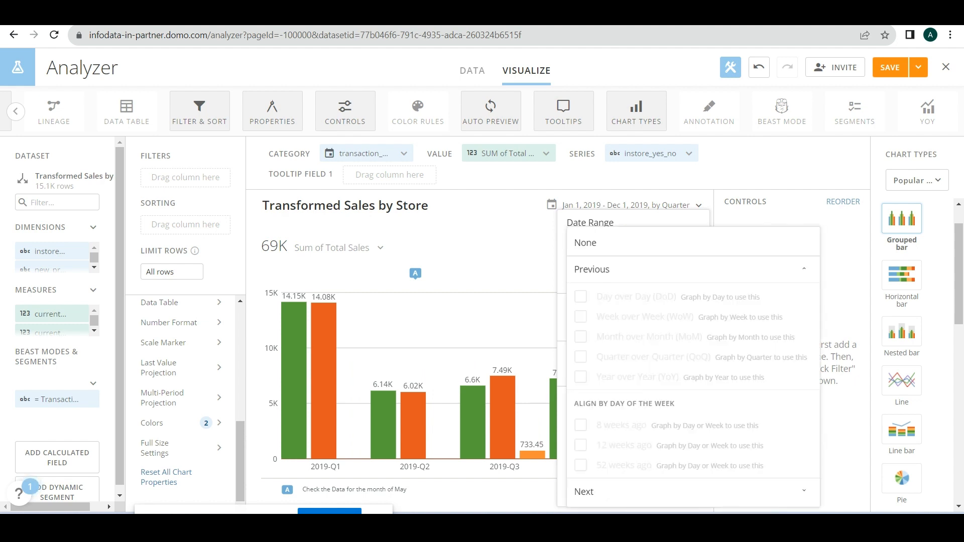
pyautogui.press('Escape')
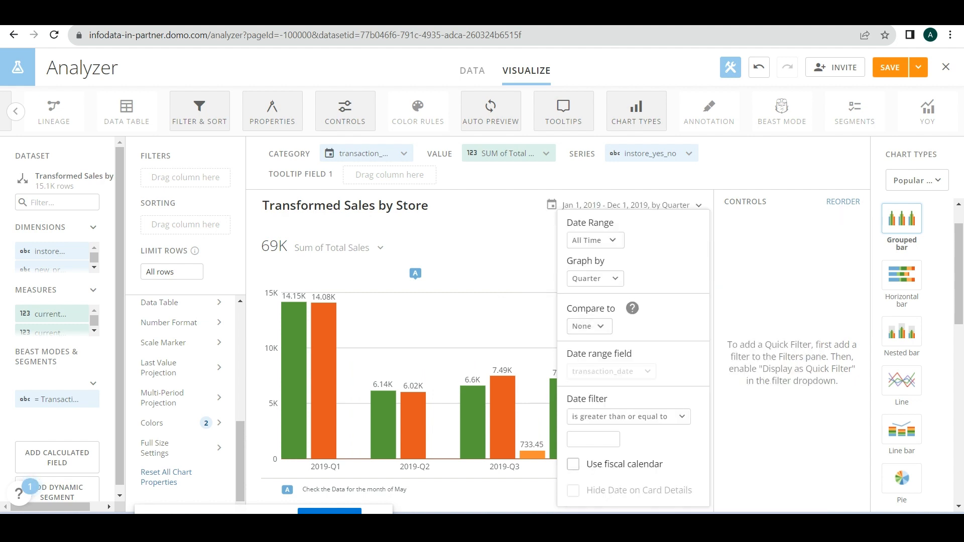
pyautogui.click(590, 327)
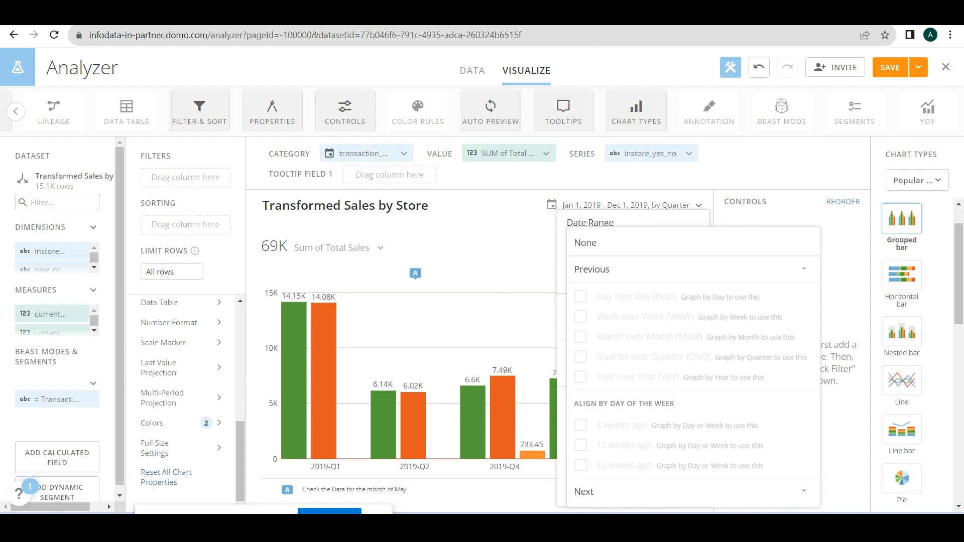
pyautogui.click(585, 243)
pyautogui.moveTo(633, 308)
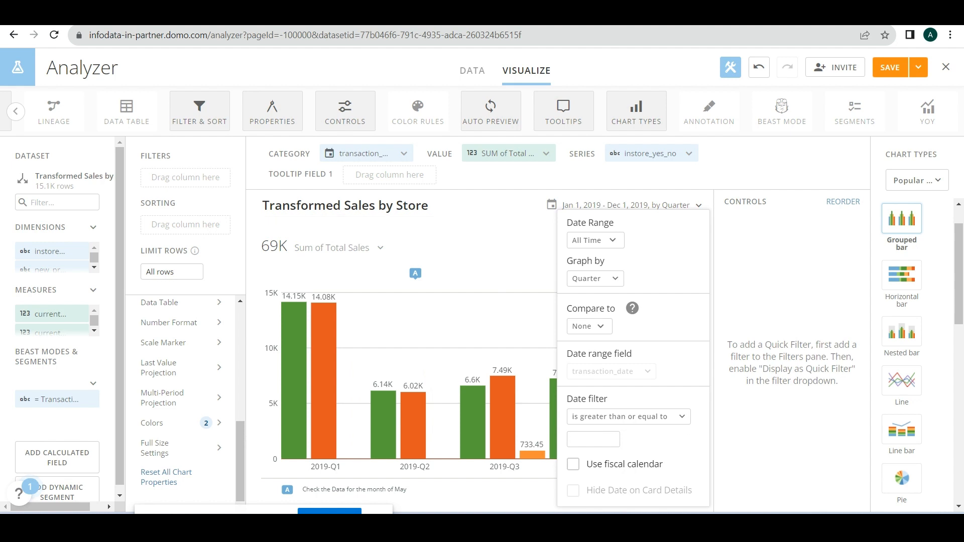
pyautogui.click(482, 246)
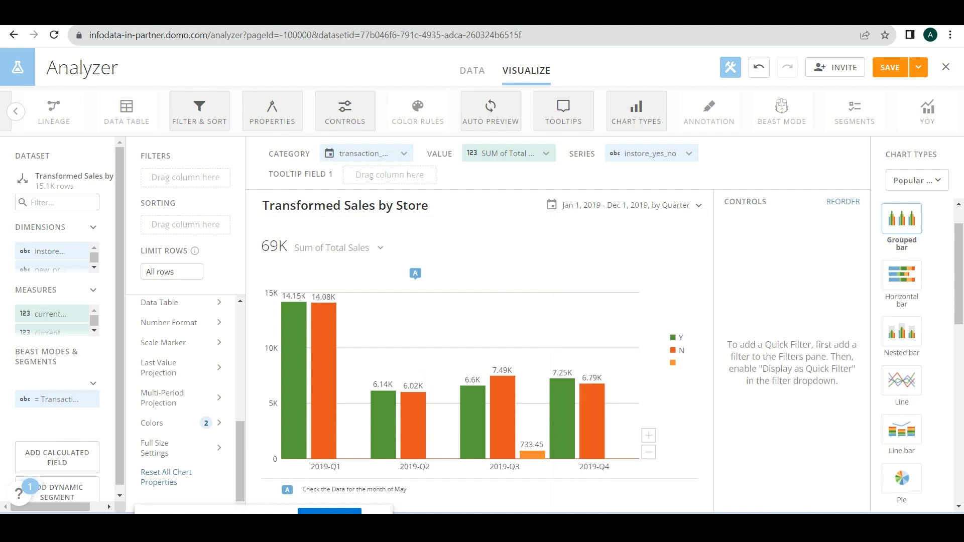
# - Set the card's summary number to use the current value instead of all values
pyautogui.click(380, 248)
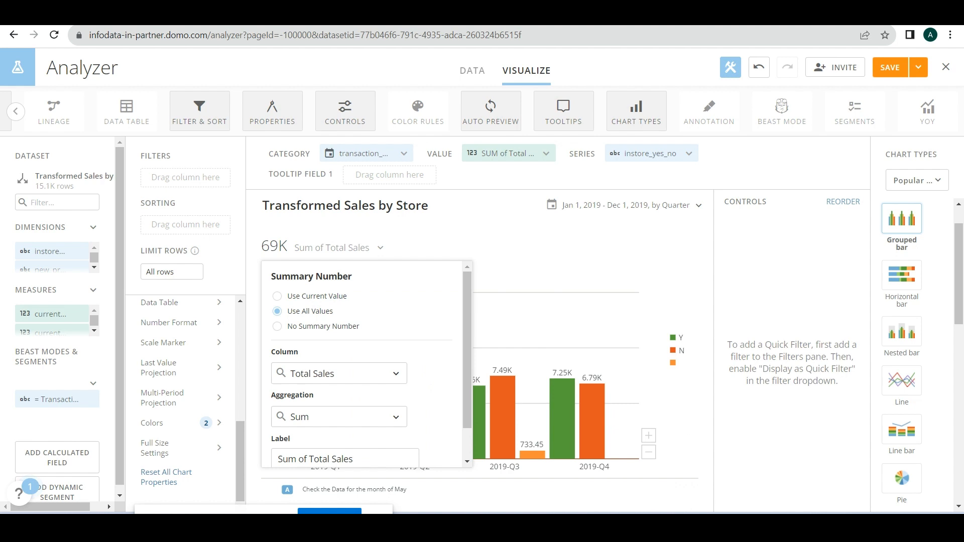
pyautogui.click(277, 296)
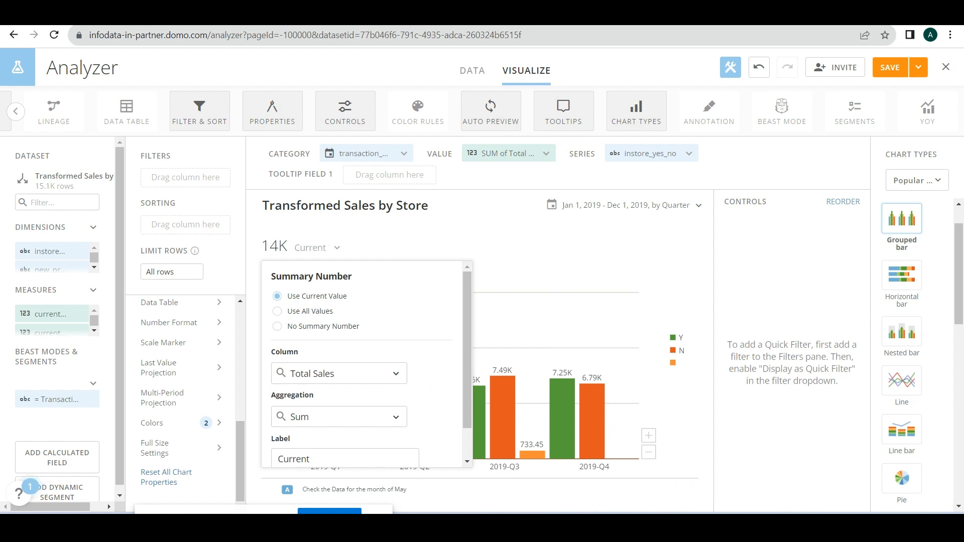
pyautogui.press('Escape')
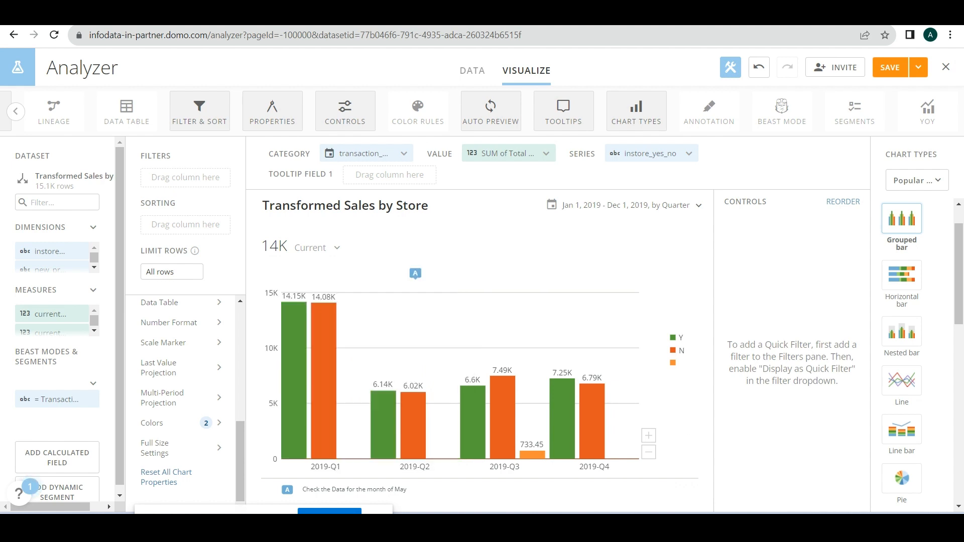
# - Examine the summary number settings, including column, aggregation, label, date field, sort and number format options
pyautogui.click(337, 248)
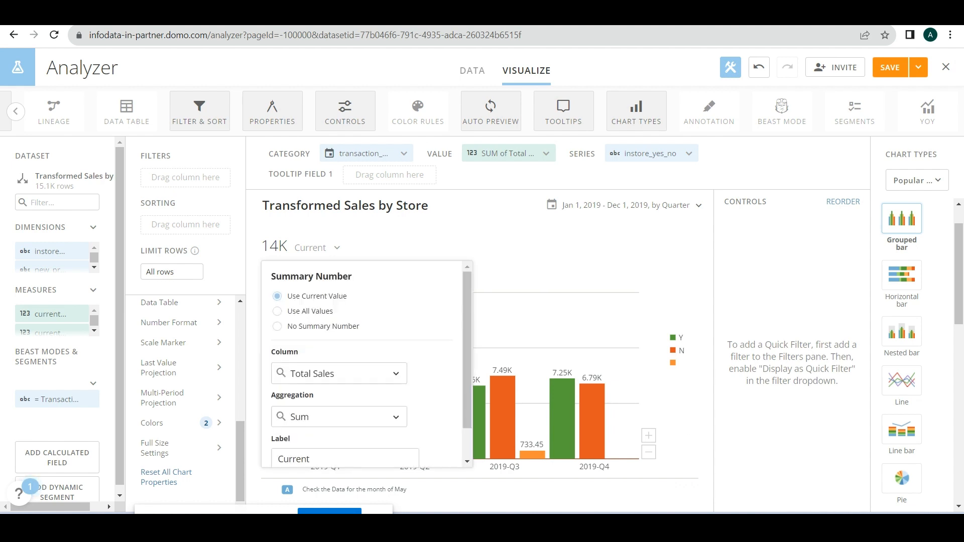
pyautogui.scroll(-1, 366, 364)
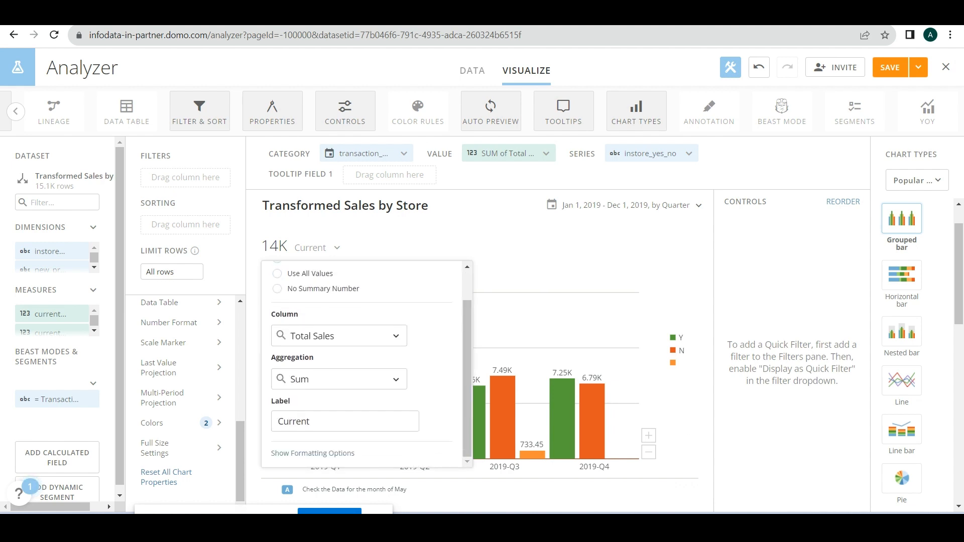
pyautogui.click(313, 453)
pyautogui.scroll(-5, 312, 454)
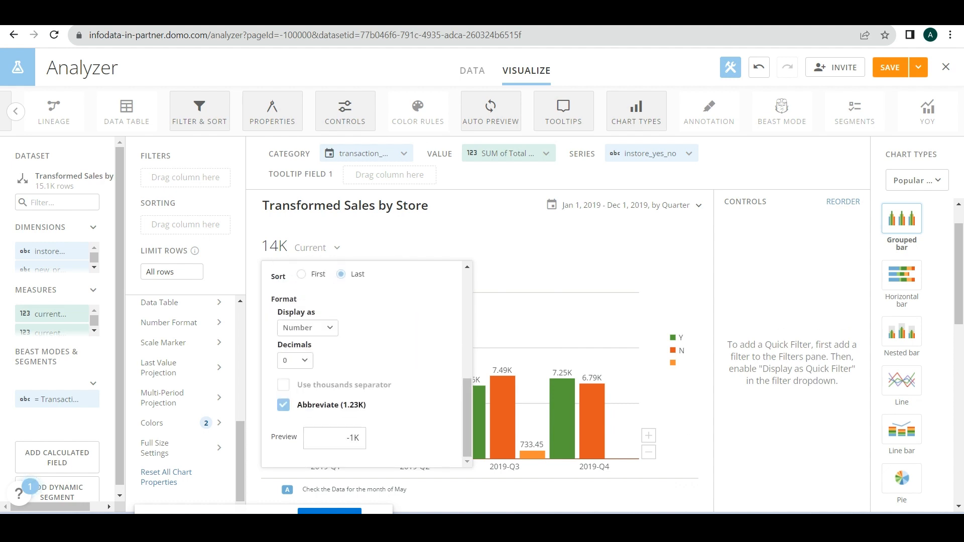
pyautogui.scroll(2, 313, 454)
pyautogui.scroll(-1, 367, 364)
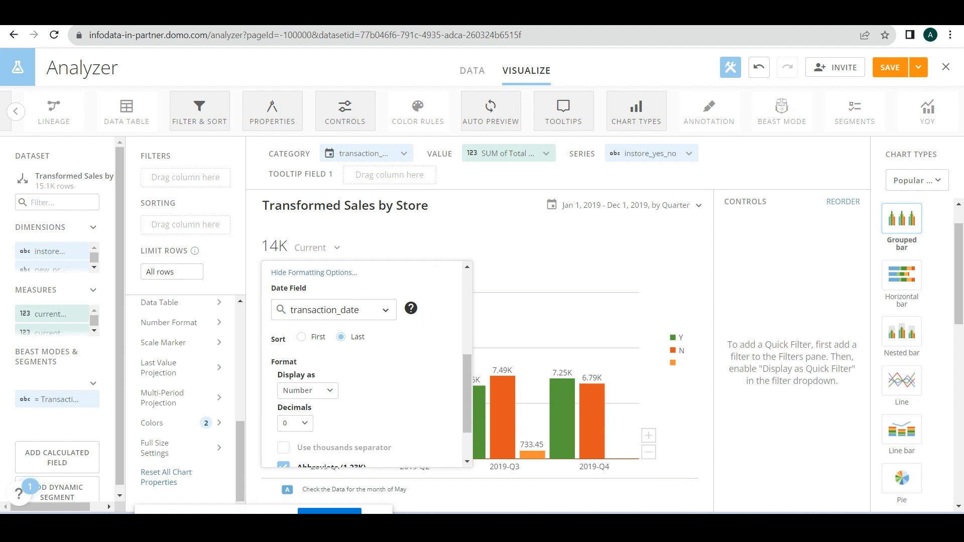
pyautogui.scroll(-1, 366, 364)
pyautogui.scroll(3, 367, 364)
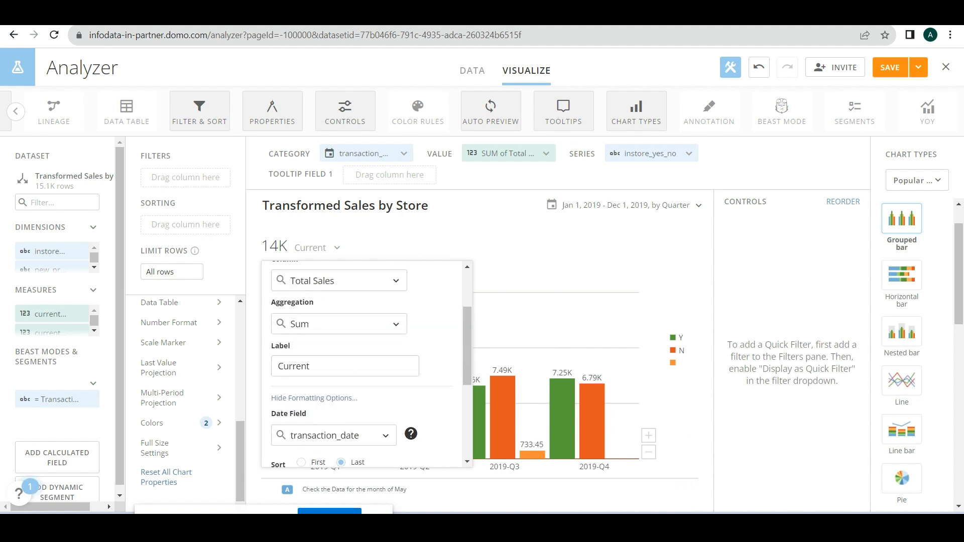
pyautogui.scroll(2, 366, 364)
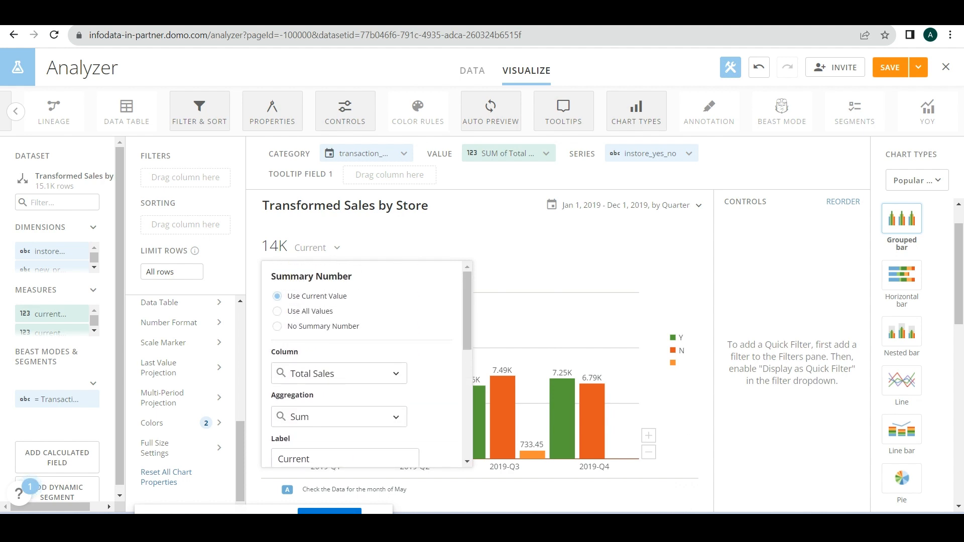
pyautogui.scroll(-5, 366, 364)
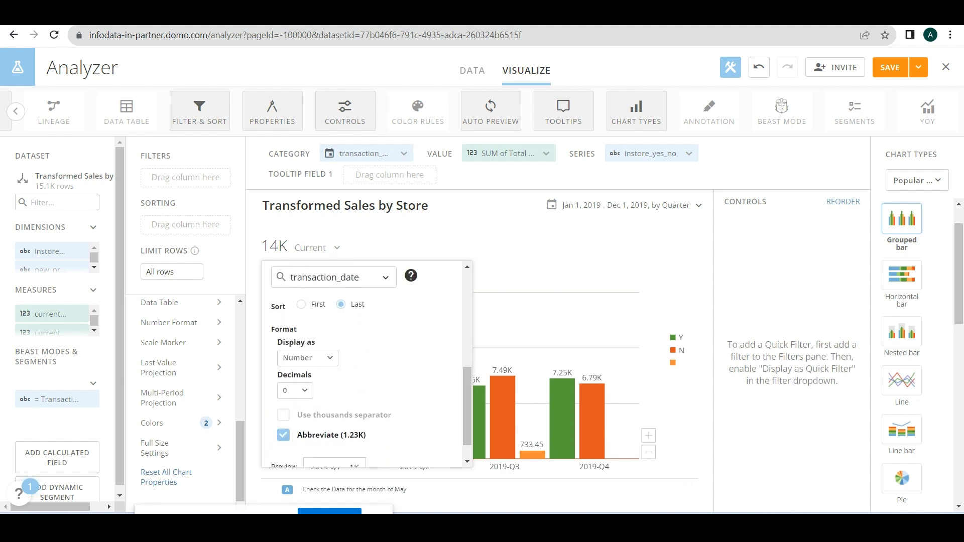
pyautogui.scroll(2, 366, 364)
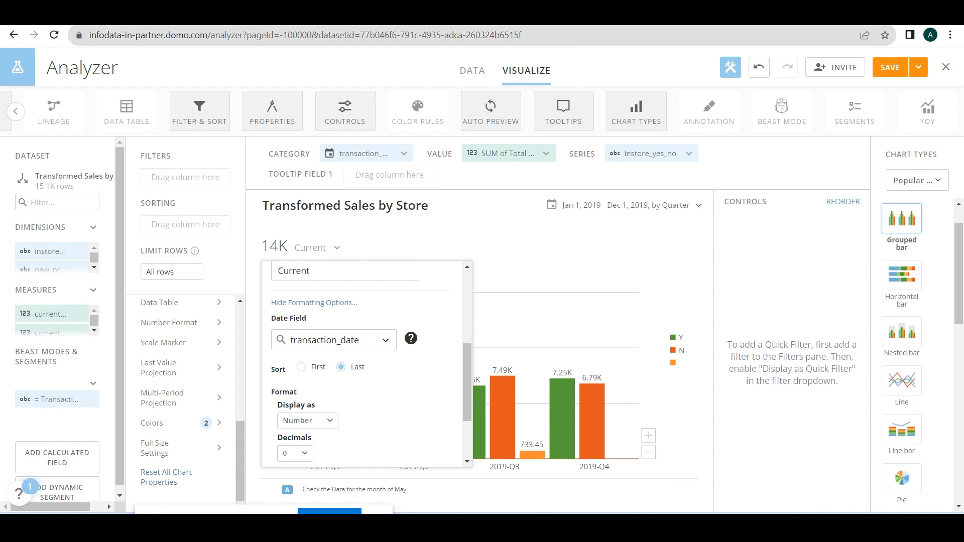
pyautogui.scroll(4, 364, 361)
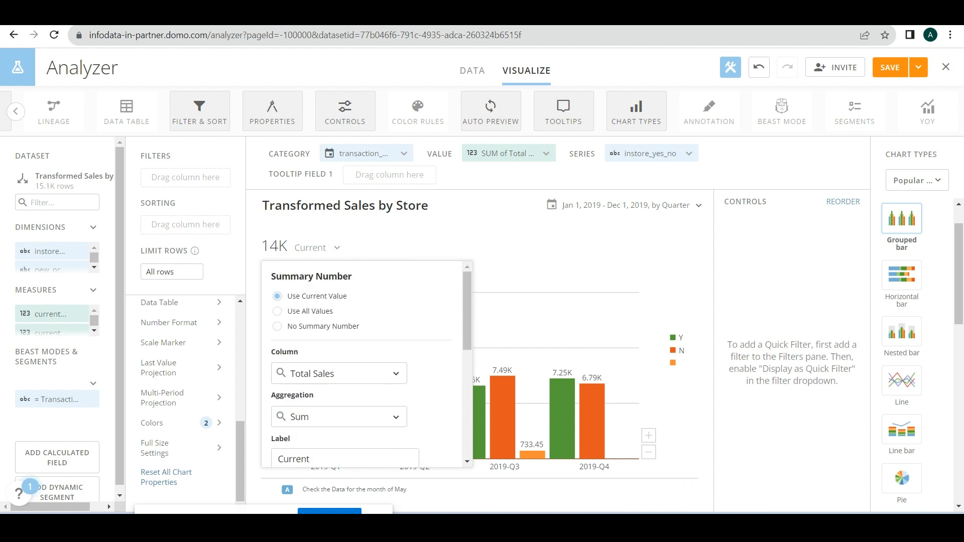
# - Set the summary number to use all values and shorten its label to Total Sales
pyautogui.click(277, 311)
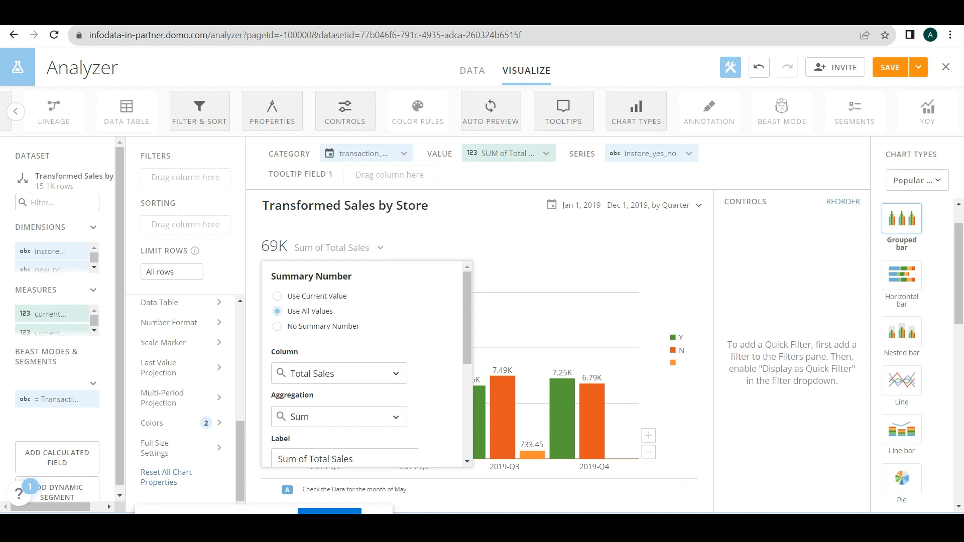
pyautogui.hotkey('ctrl', 'a')
pyautogui.press('Left')
pyautogui.hotkey('ctrl', 'Right')
pyautogui.hotkey('ctrl', 'Right')
pyautogui.hotkey('ctrl', 'shift', 'Left')
pyautogui.hotkey('ctrl', 'shift', 'Left')
pyautogui.press('BackSpace')
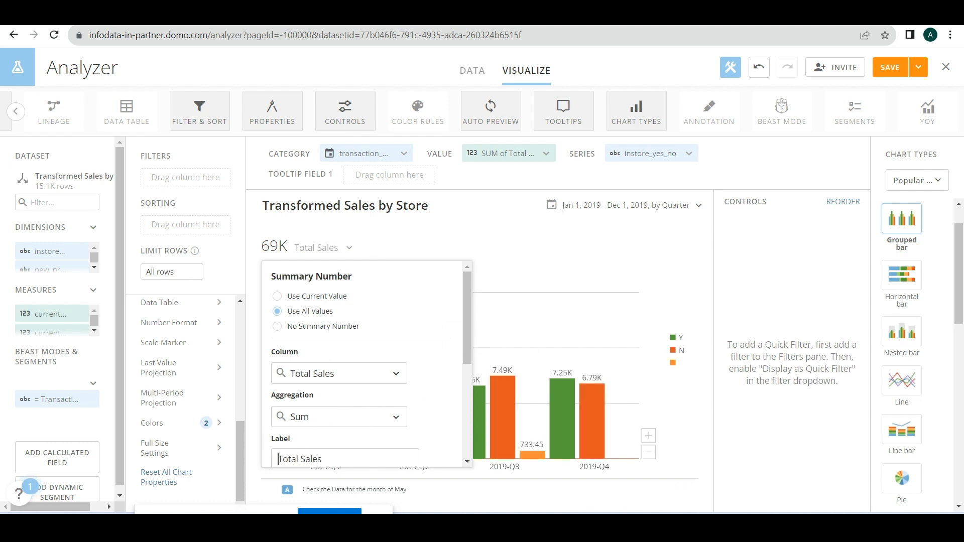
pyautogui.press('Escape')
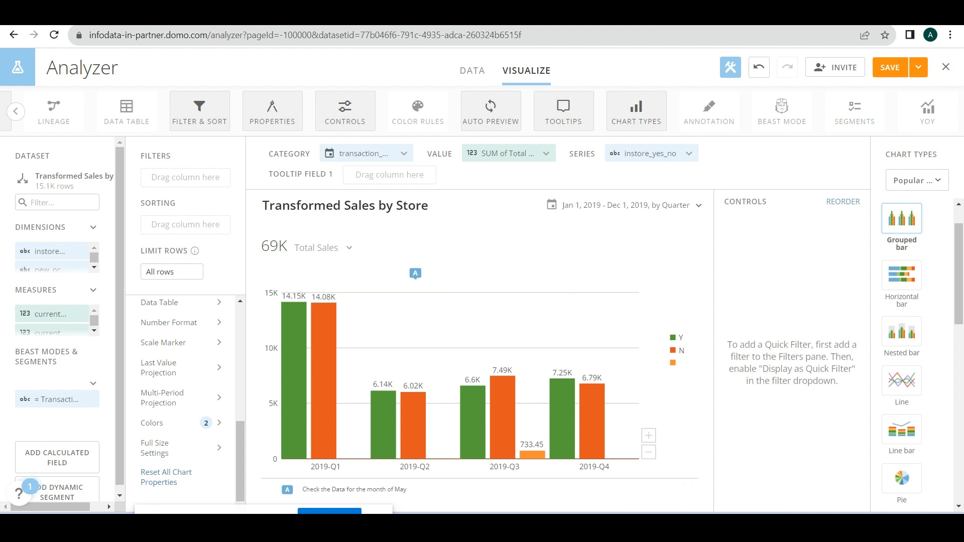
# - Preview the card with No Summary Number and switch the summary number back to Use All Values
pyautogui.click(349, 248)
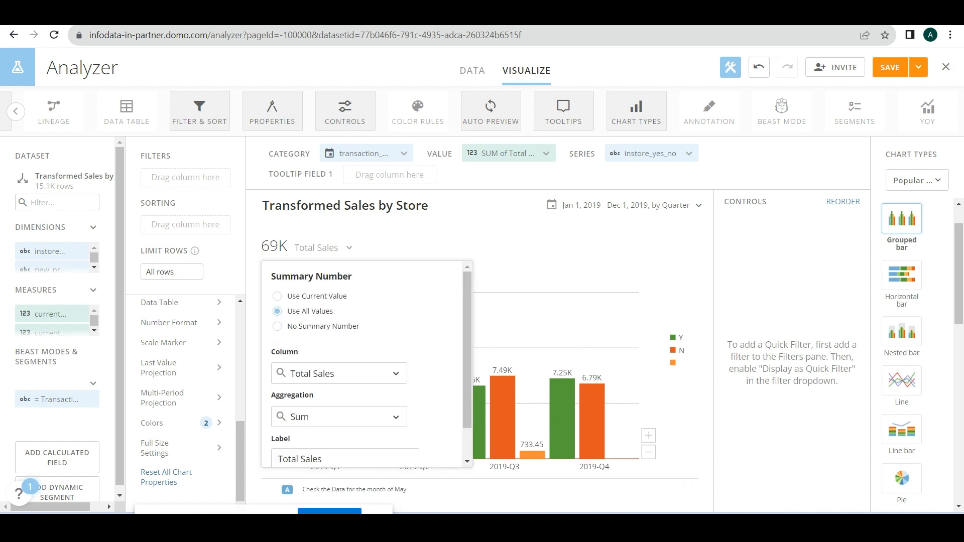
pyautogui.click(277, 326)
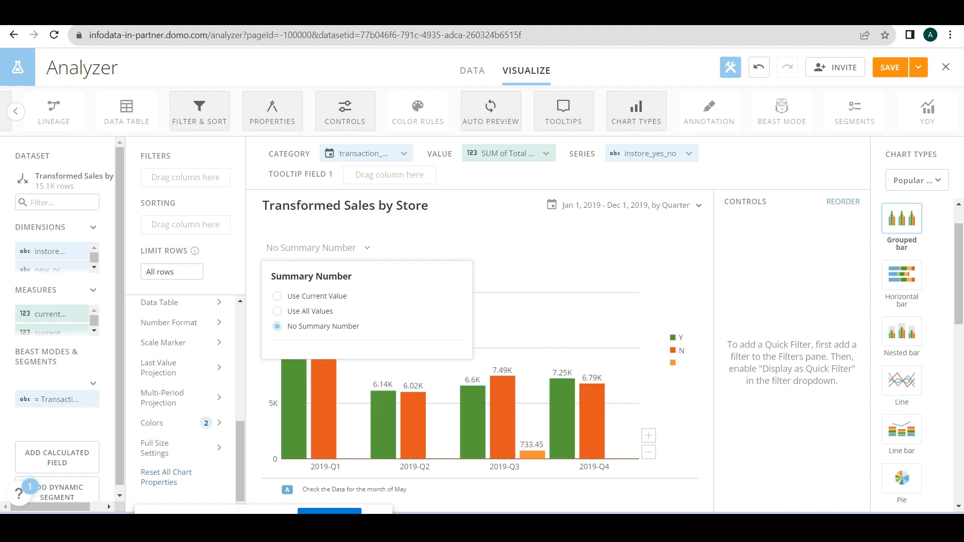
pyautogui.click(278, 311)
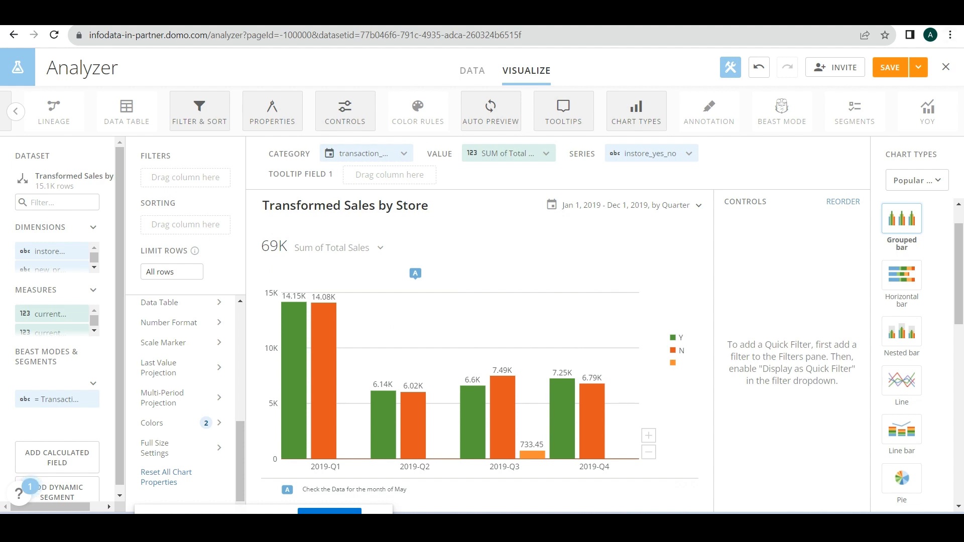
# - Start saving the card as a new copy and replace the card title with Sales by Quarter
pyautogui.click(918, 68)
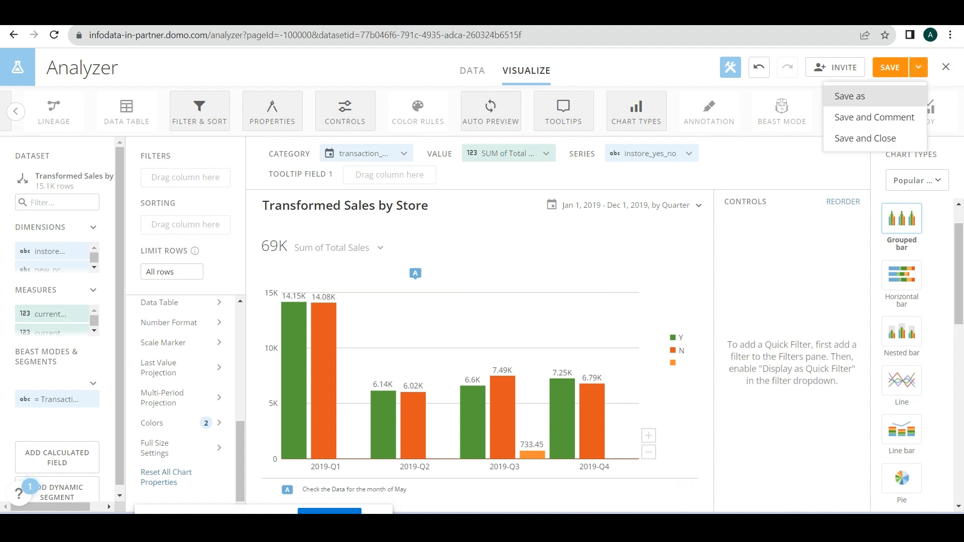
pyautogui.click(849, 96)
pyautogui.moveTo(409, 159); pyautogui.dragTo(296, 158)
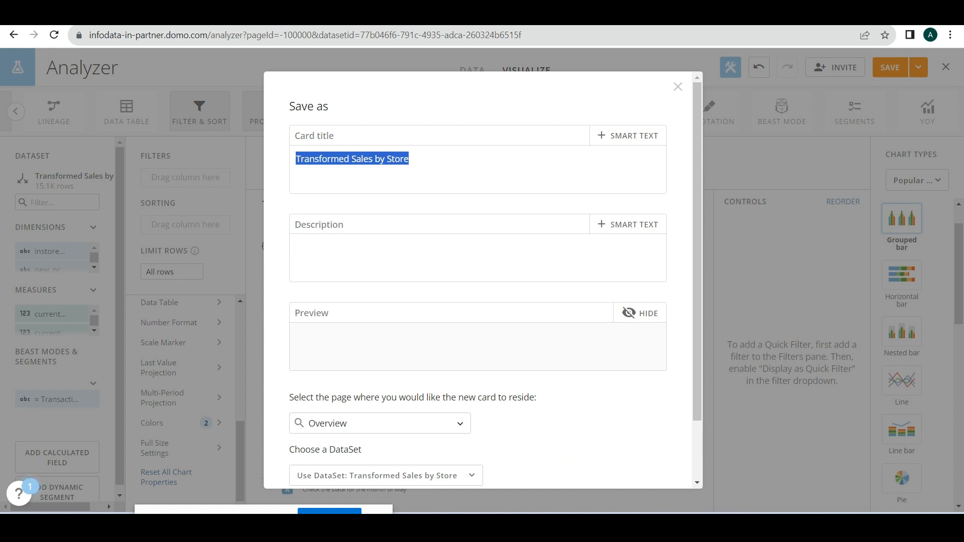
pyautogui.write('Sale')
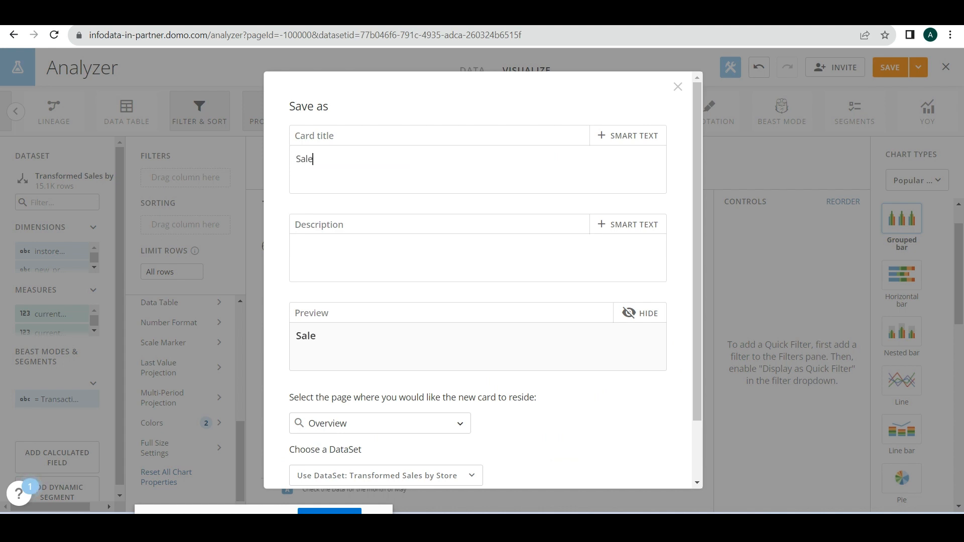
pyautogui.write('s by Quarter')
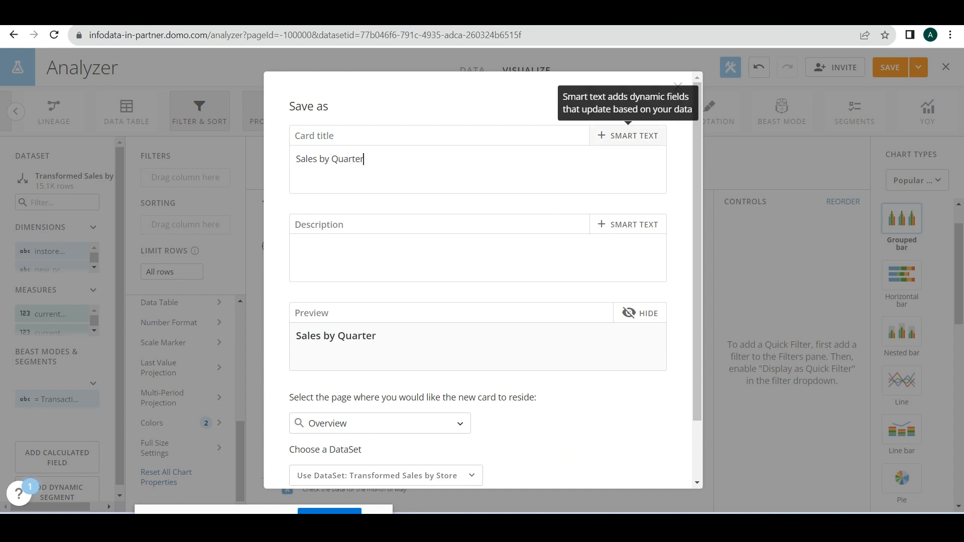
# - Add the Date range smart text to the new card's title and remove it again
pyautogui.click(629, 136)
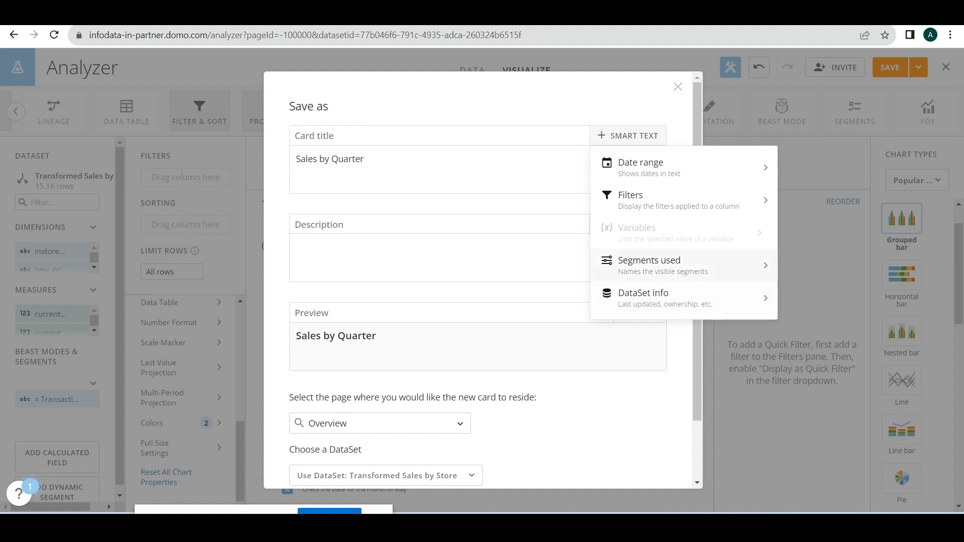
pyautogui.press('Escape')
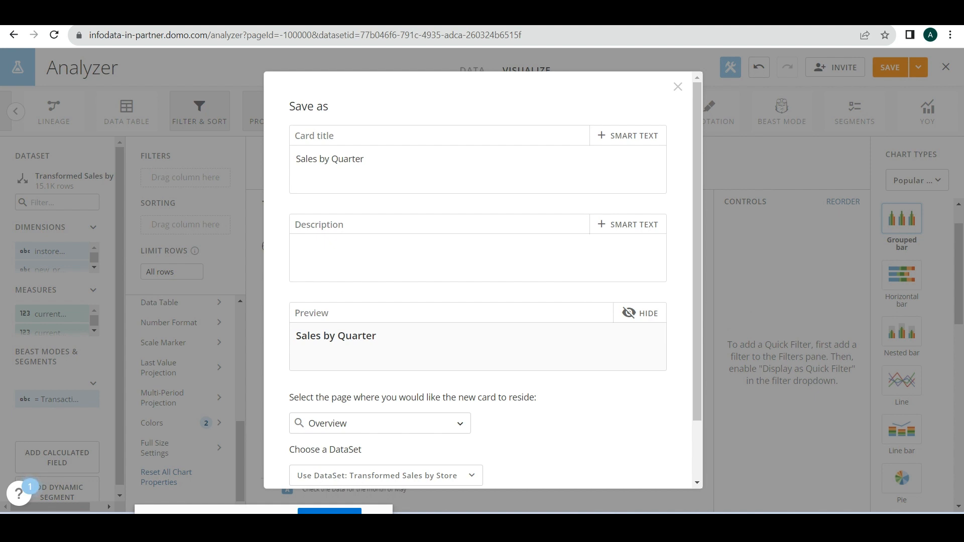
pyautogui.click(627, 136)
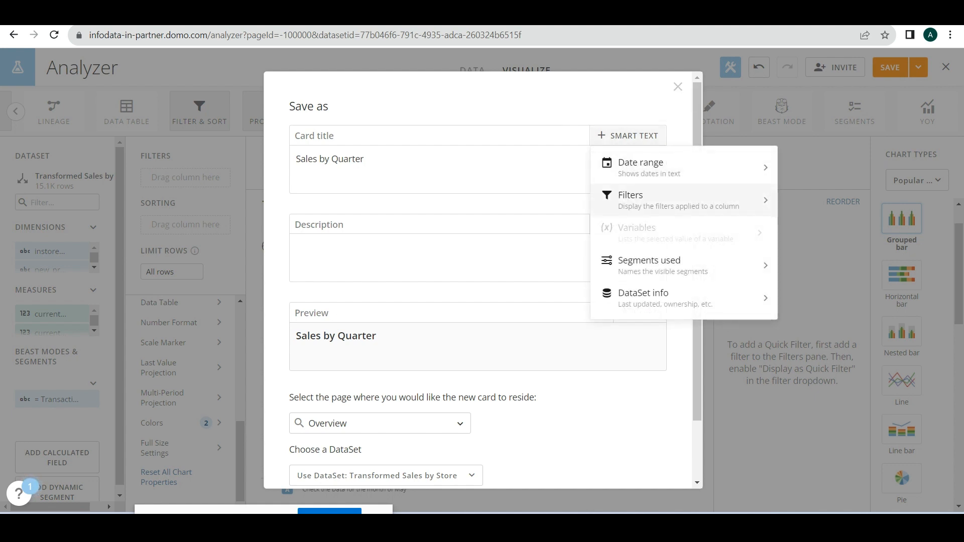
pyautogui.click(643, 169)
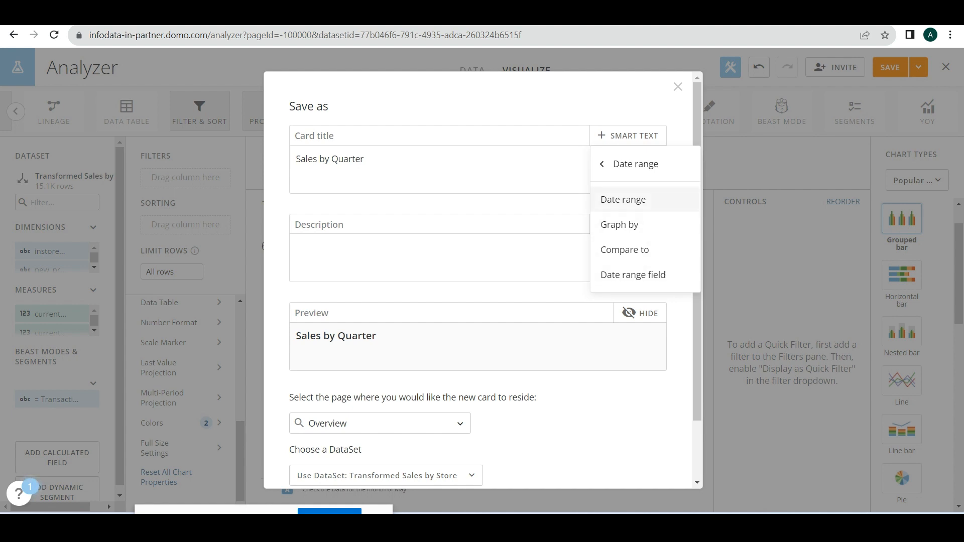
pyautogui.click(623, 200)
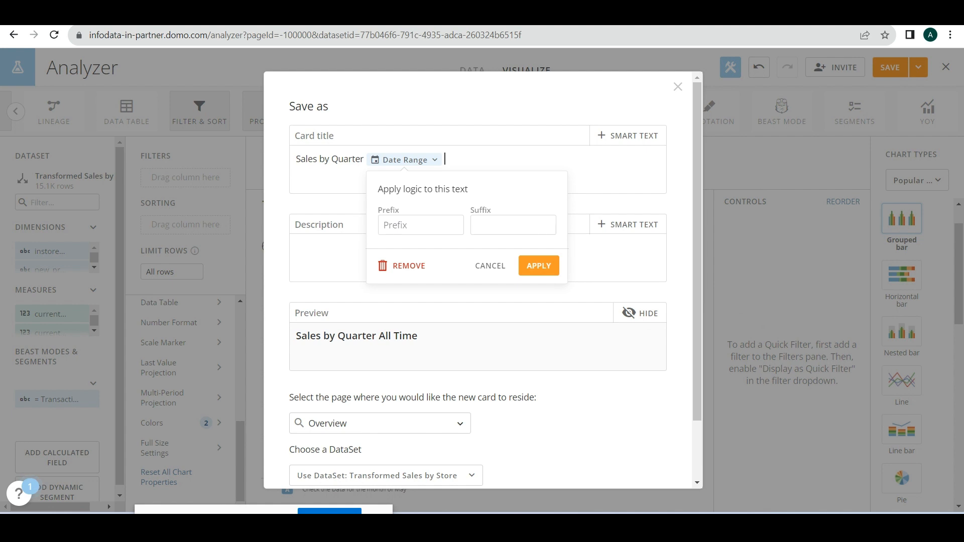
pyautogui.click(401, 266)
# - Try to add filter smart text for the instore_yes_no column to the card title
pyautogui.click(629, 136)
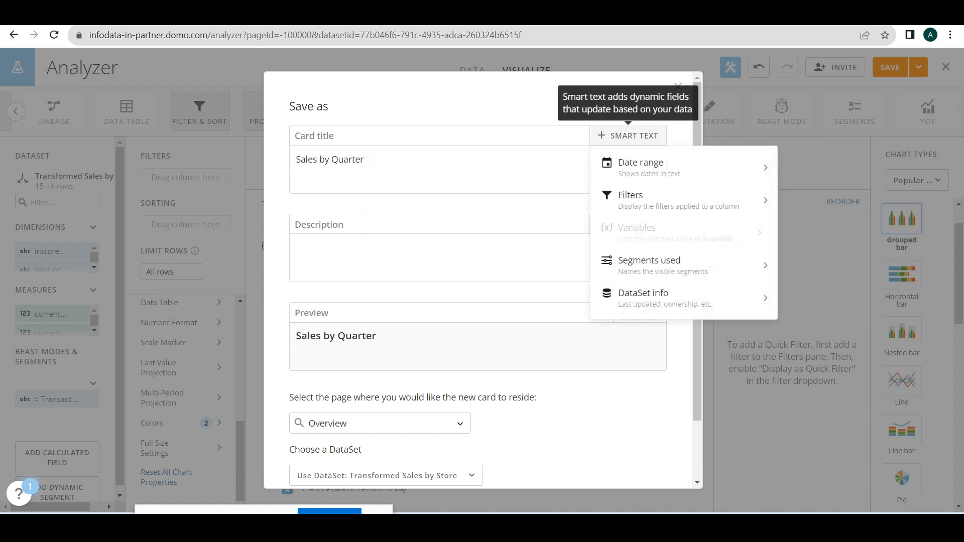
pyautogui.click(648, 200)
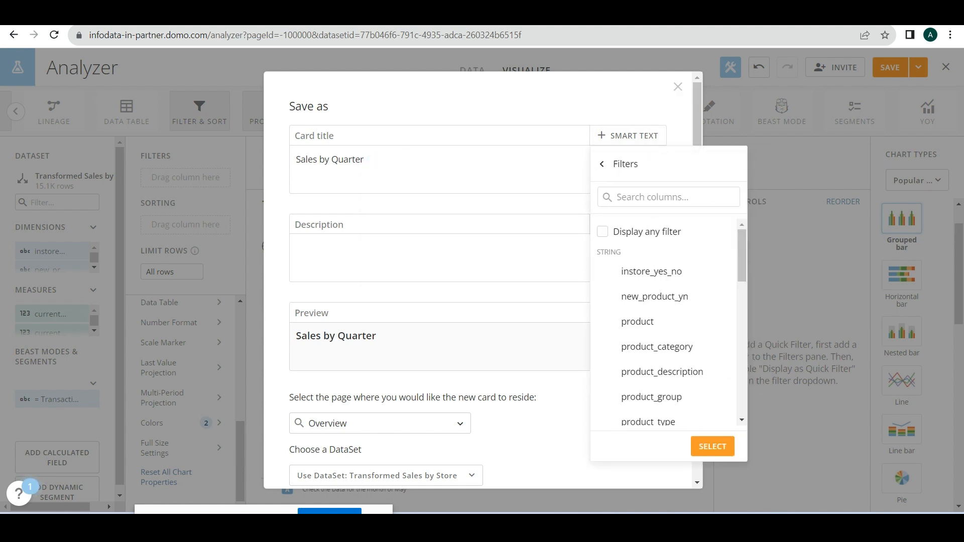
pyautogui.click(668, 196)
pyautogui.write('Prod')
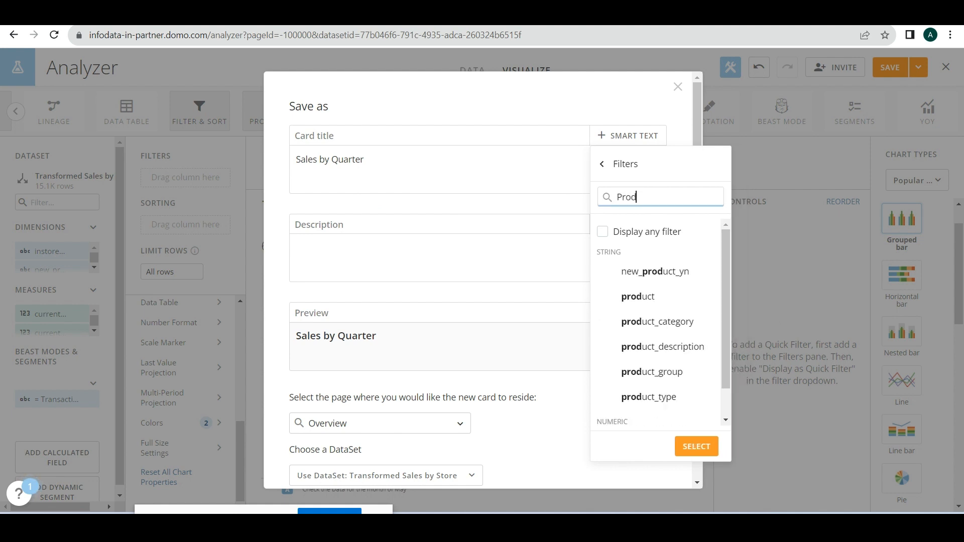
pyautogui.hotkey('ctrl', 'a')
pyautogui.write('yes')
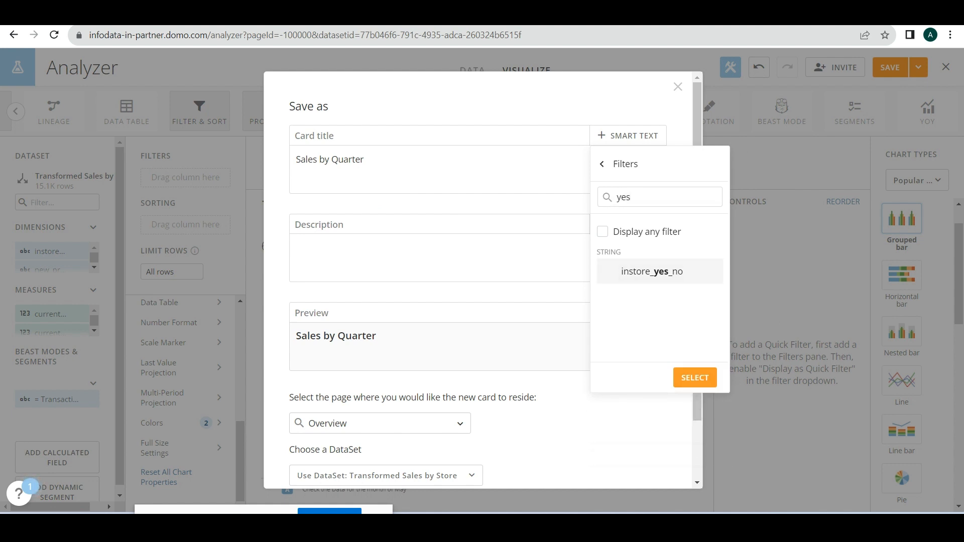
pyautogui.click(651, 272)
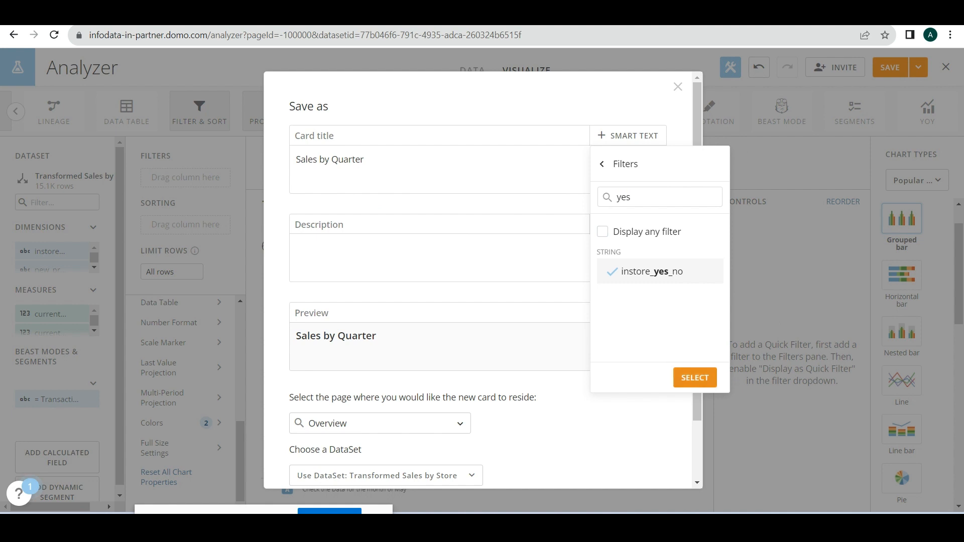
pyautogui.click(695, 377)
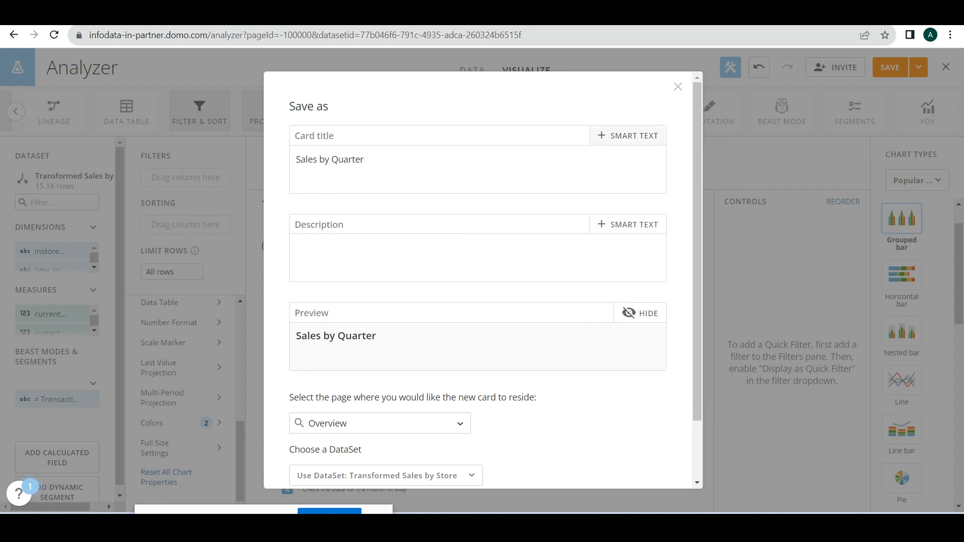
# - Insert the instore_yes_no filter smart text after Sales by Quarter in the card title, leaving Display any filter off
pyautogui.click(627, 136)
pyautogui.click(653, 200)
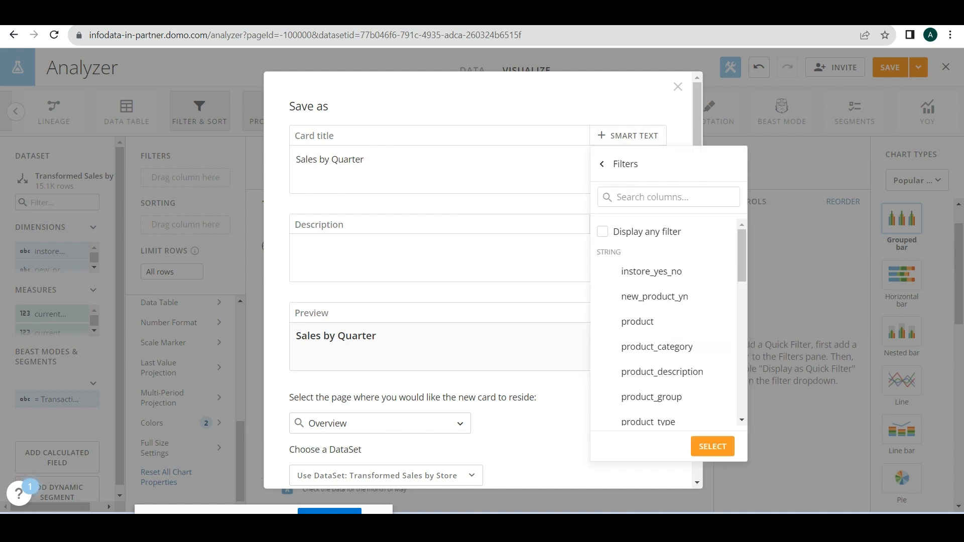
pyautogui.click(602, 232)
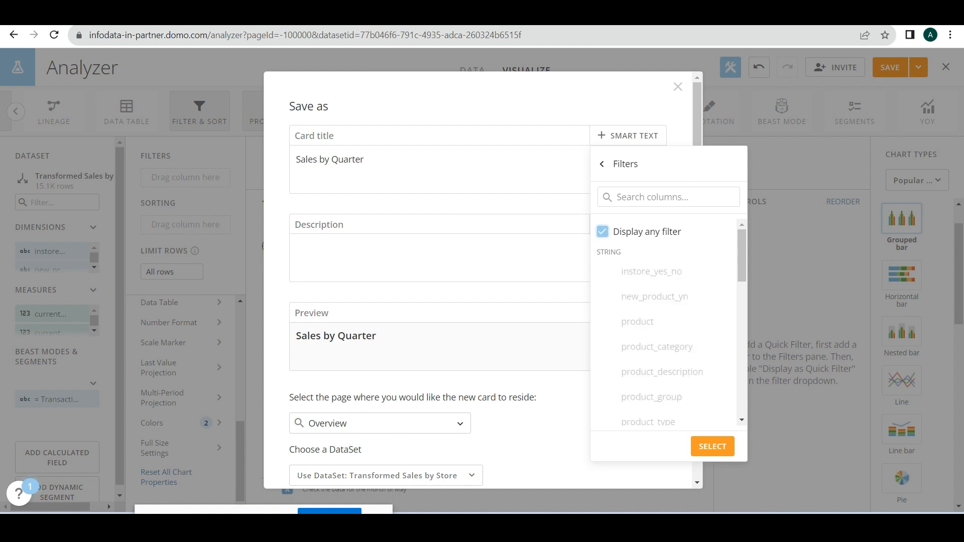
pyautogui.click(603, 232)
pyautogui.write('ins')
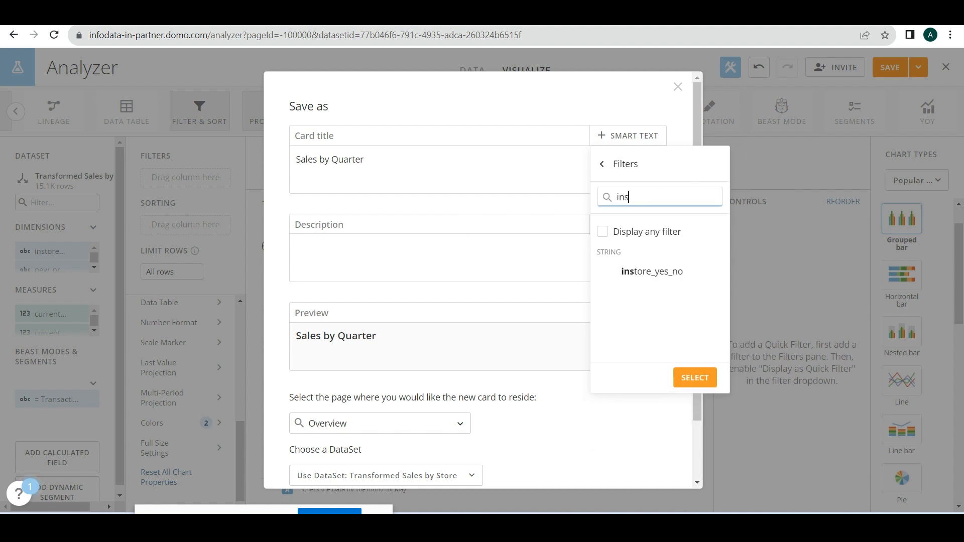
pyautogui.click(652, 271)
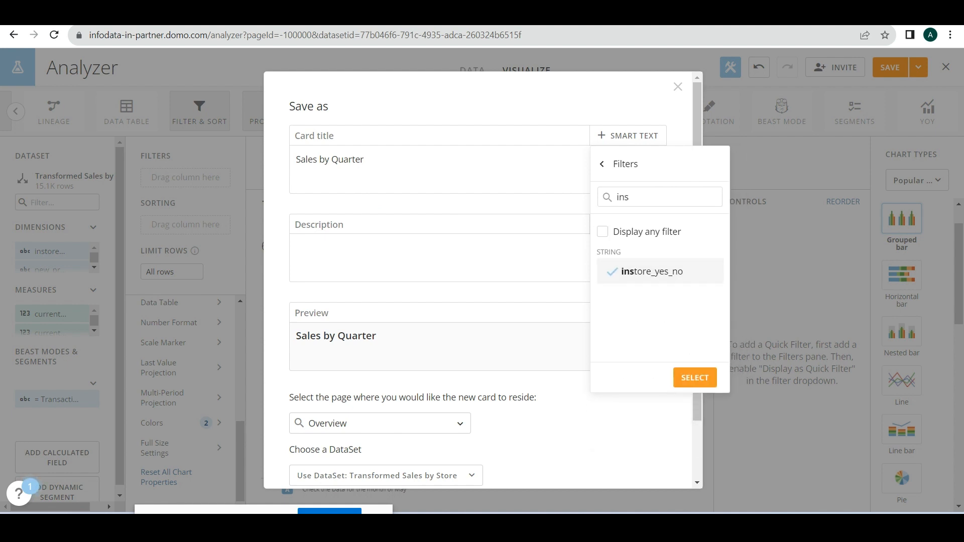
pyautogui.click(695, 377)
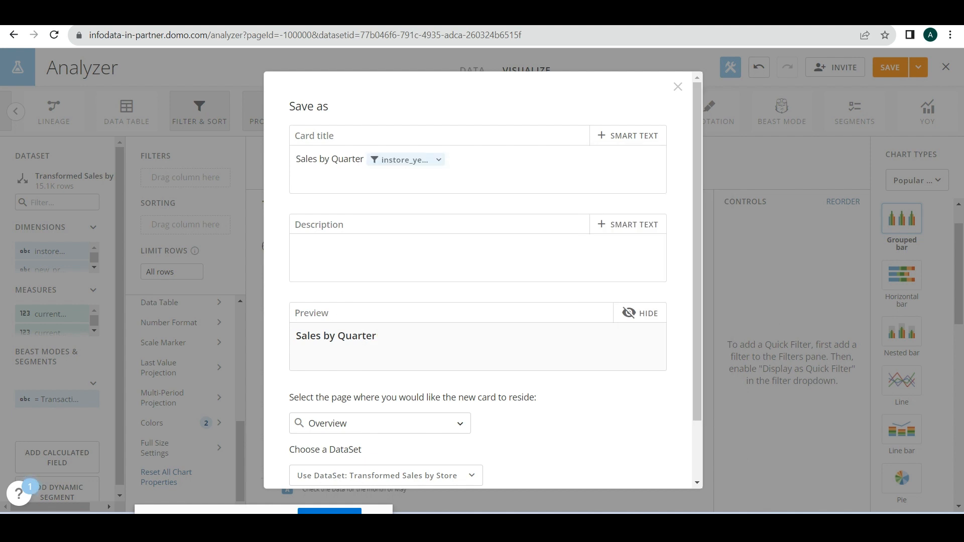
# - Give the instore_yes_no smart text in the card title the prefix "for" and leave its default text empty
pyautogui.click(436, 160)
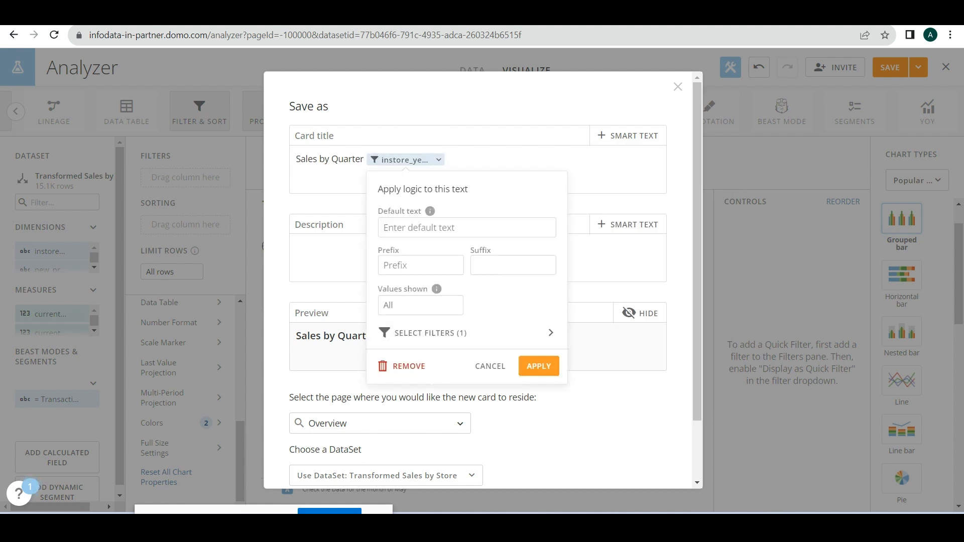
pyautogui.click(431, 227)
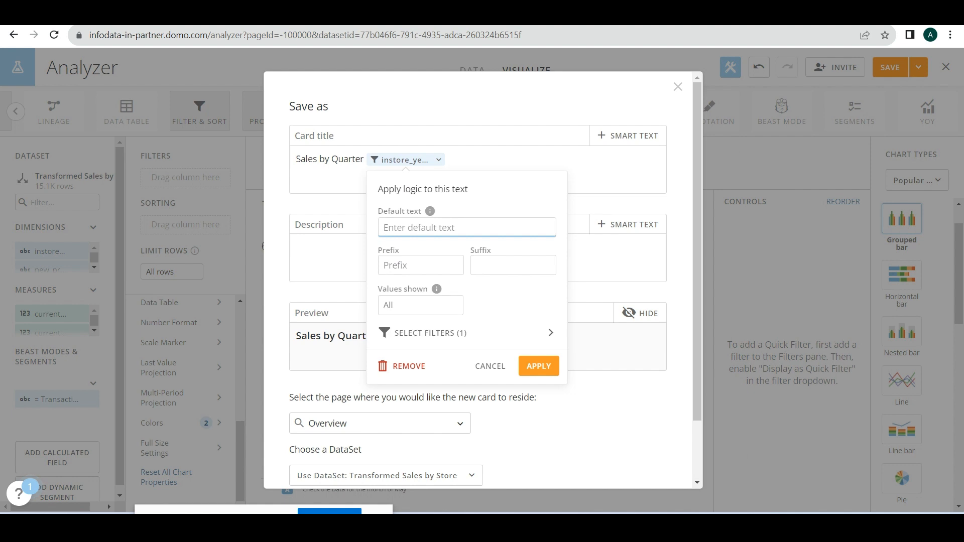
pyautogui.write('for')
pyautogui.hotkey('ctrl', 'a')
pyautogui.press('BackSpace')
pyautogui.click(421, 265)
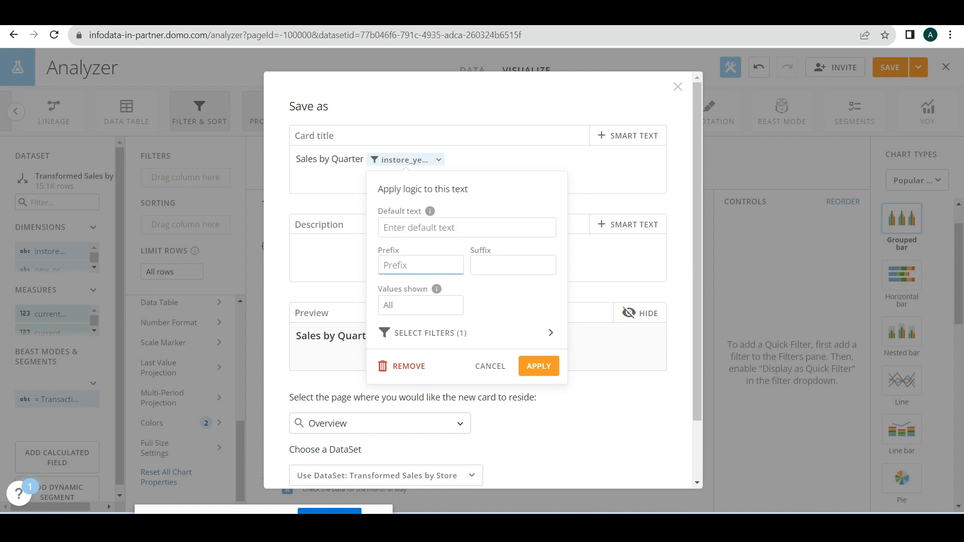
pyautogui.write('for')
pyautogui.click(538, 366)
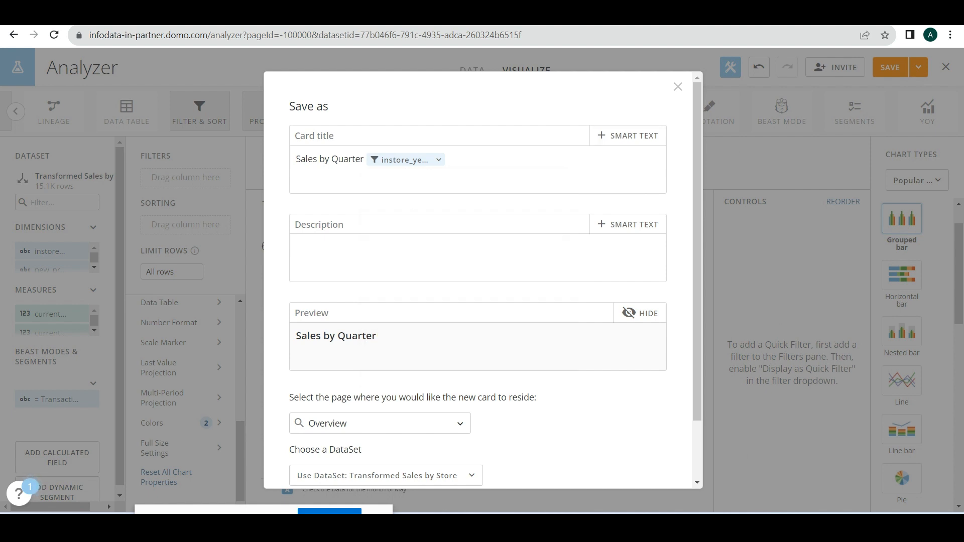
# - Choose Dynamic BG as the page for the new card and save it
pyautogui.scroll(-2, 478, 281)
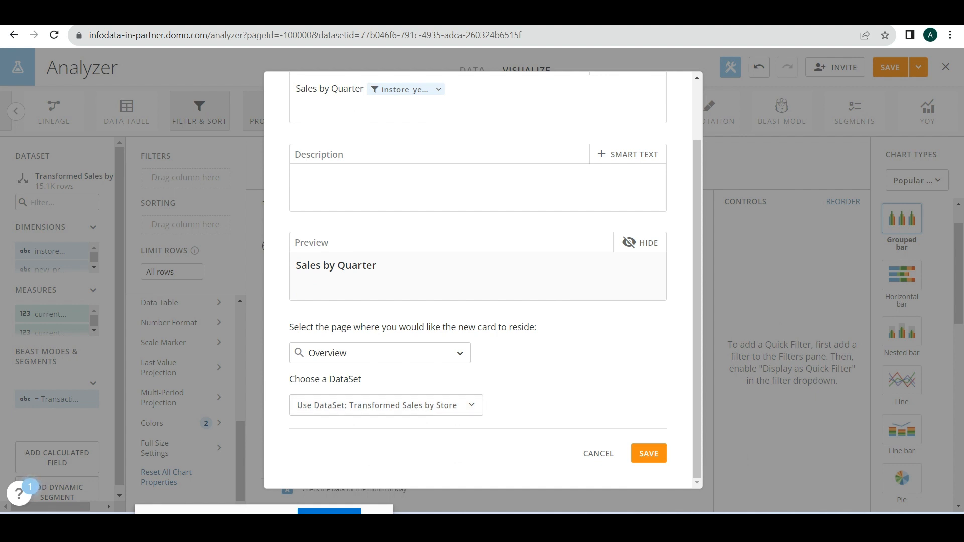
pyautogui.click(346, 353)
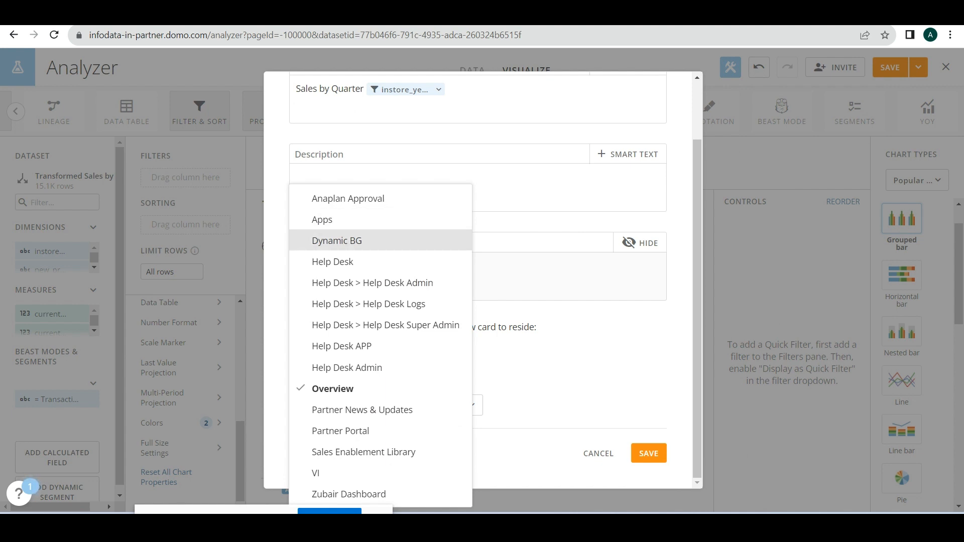
pyautogui.click(336, 241)
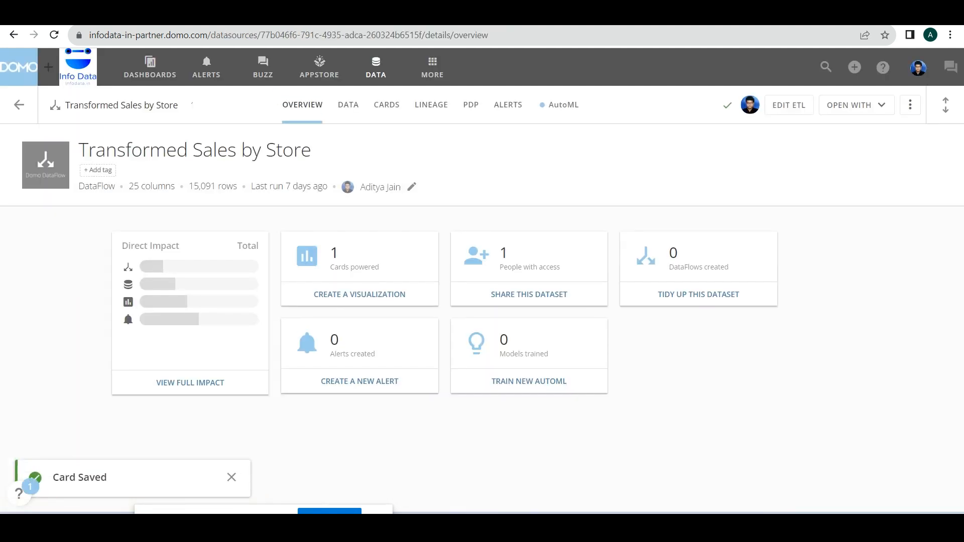
# - Open the Sales by Quarter card from the dataset's connected cards and show its filter bar
pyautogui.click(387, 105)
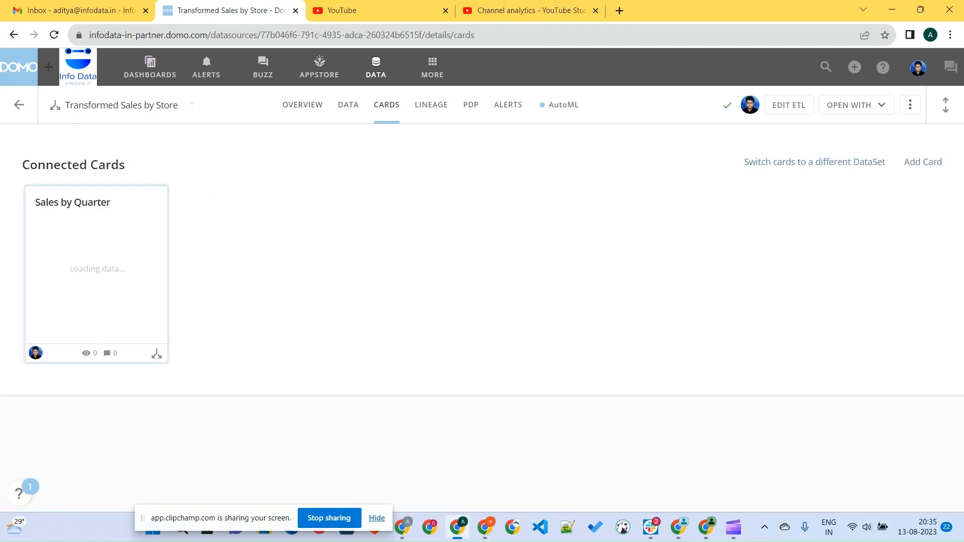
pyautogui.click(72, 202)
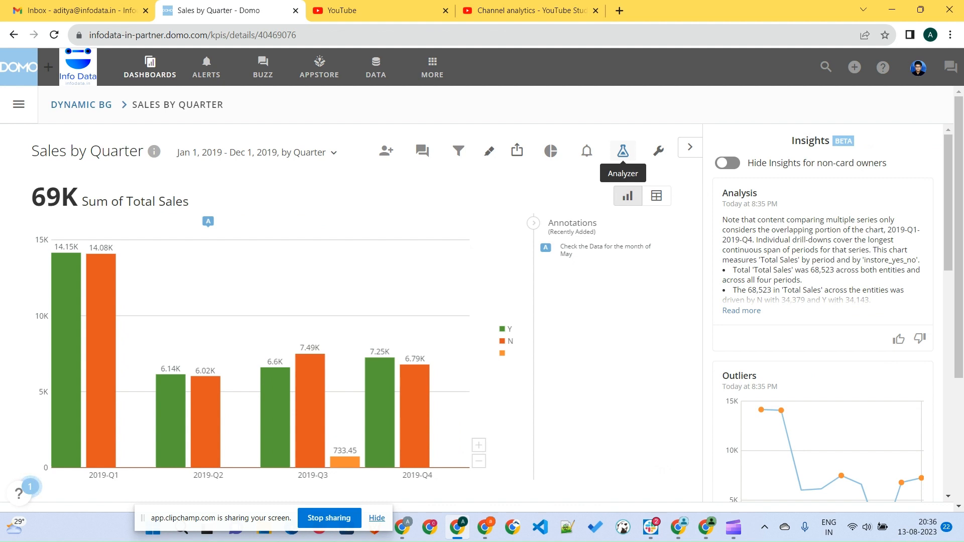
pyautogui.click(459, 150)
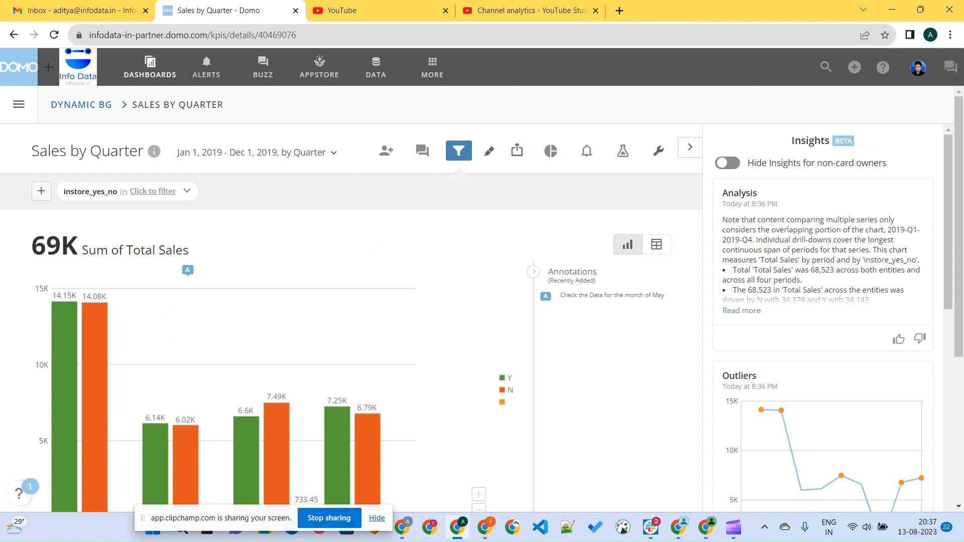
# - Look through the Sales by Quarter card's insights and collapse the insights pane
pyautogui.scroll(-3, 834, 318)
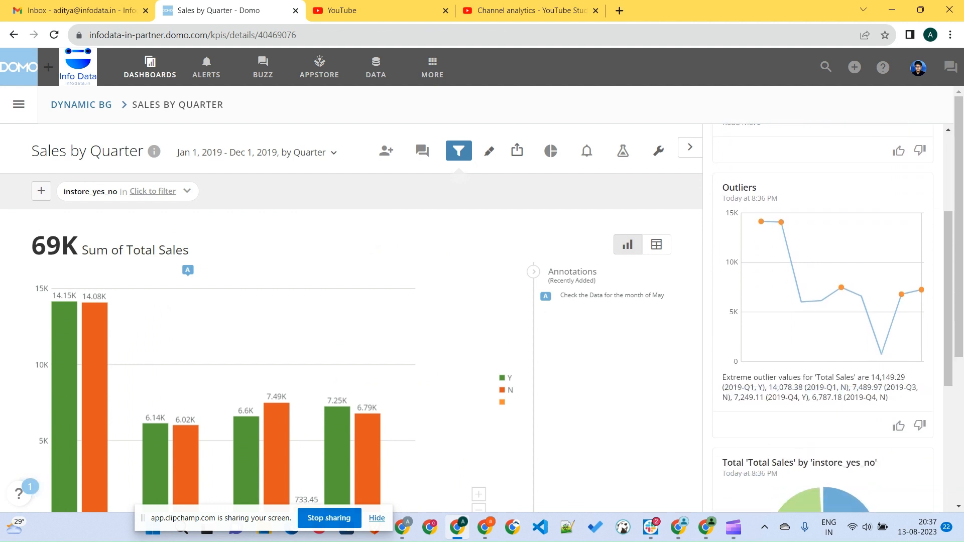
pyautogui.scroll(-3, 823, 317)
pyautogui.scroll(6, 823, 317)
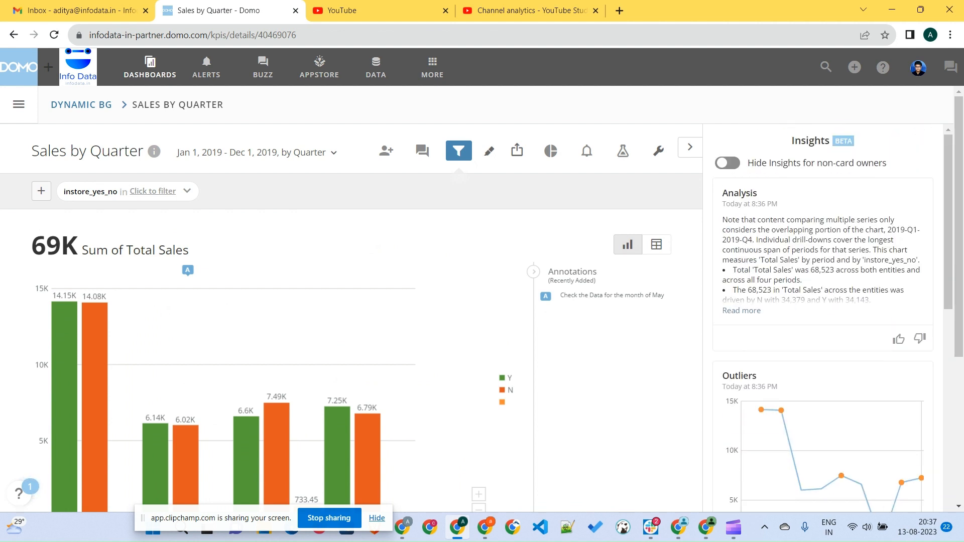
pyautogui.click(727, 163)
pyautogui.click(690, 147)
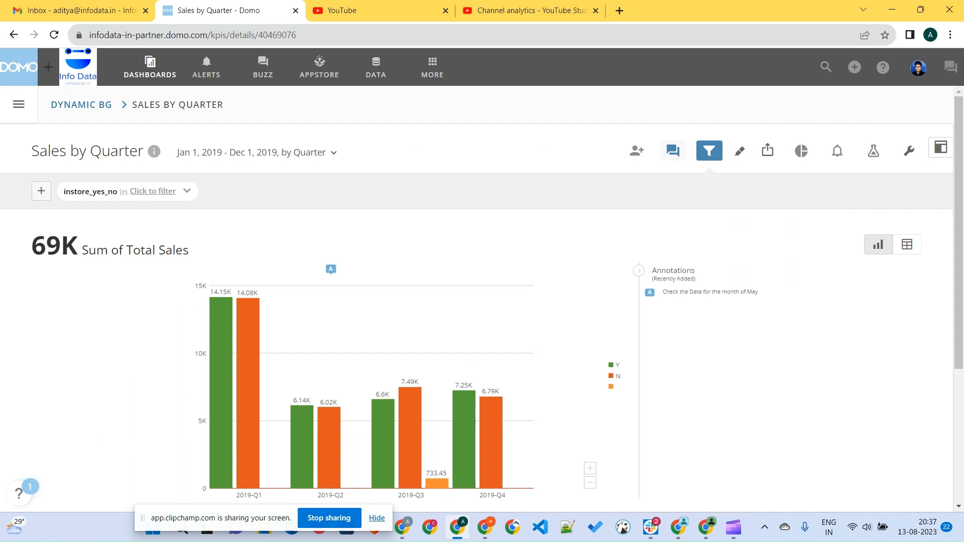
# - View the card's Buzz conversation and its invite dialog, closing the dialog without inviting anyone
pyautogui.click(673, 151)
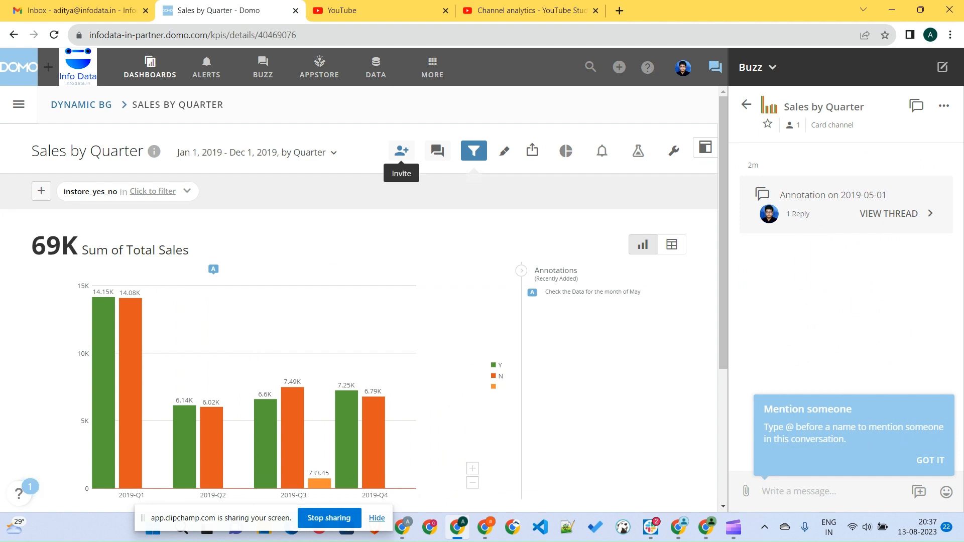
pyautogui.click(401, 151)
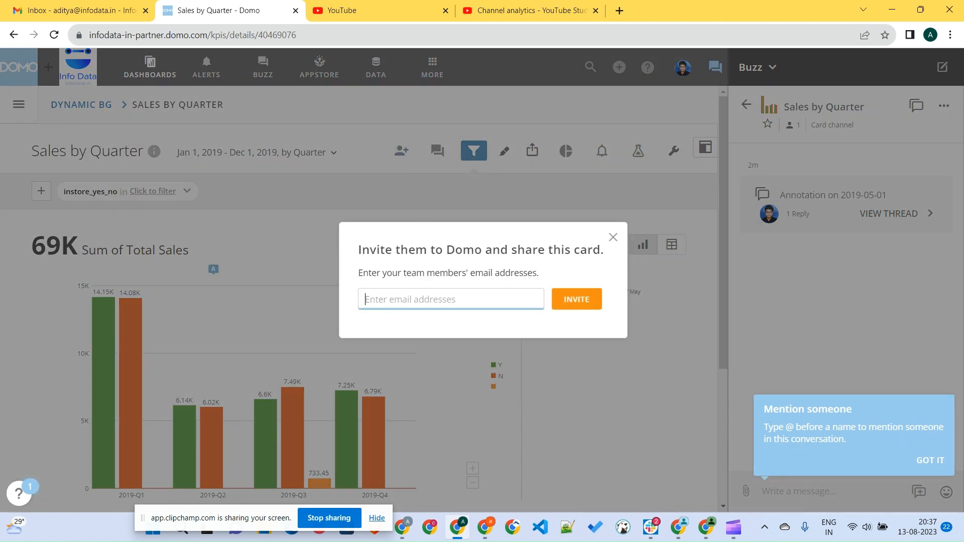
pyautogui.click(613, 237)
# - Take a snapshot of the card and circle the upper part of the 2019-Q1 bars with the pencil
pyautogui.click(504, 150)
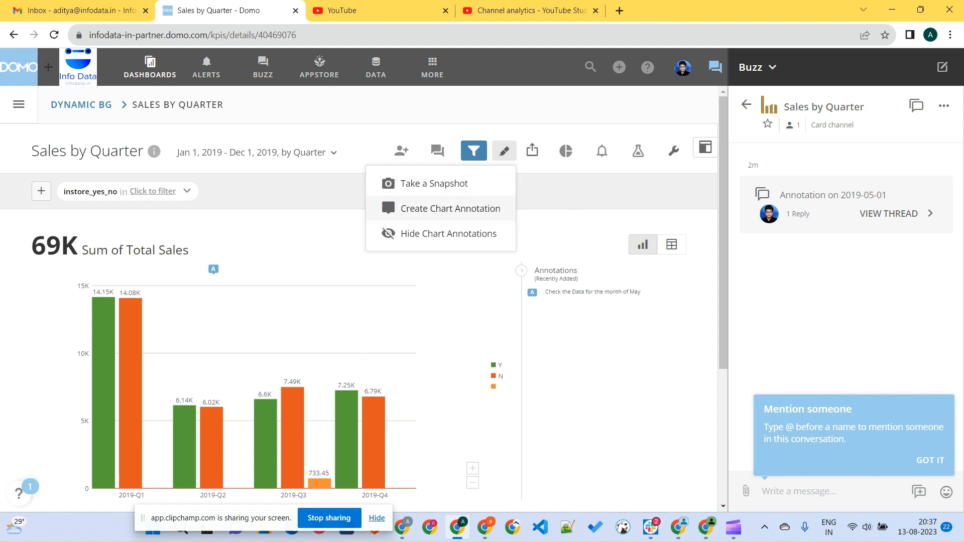
pyautogui.click(434, 184)
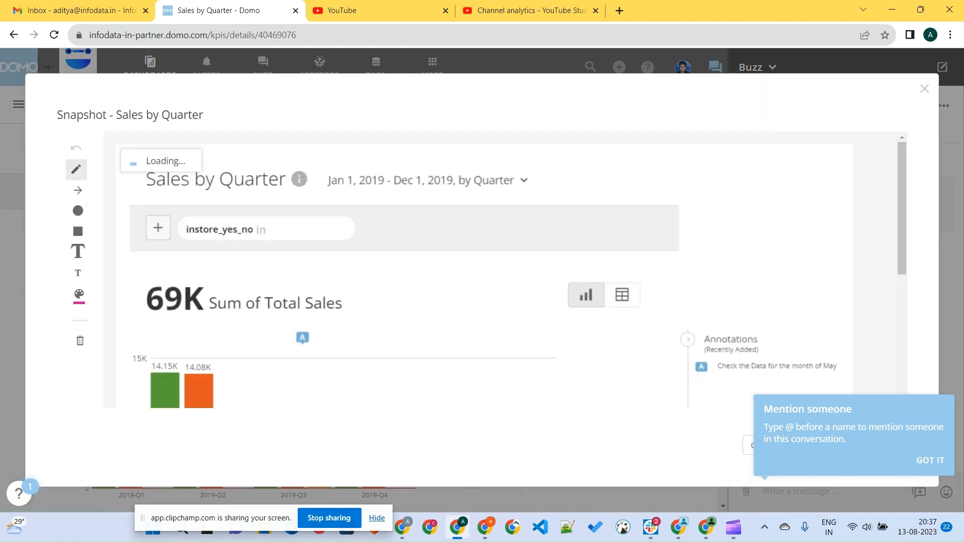
pyautogui.scroll(-4, 502, 271)
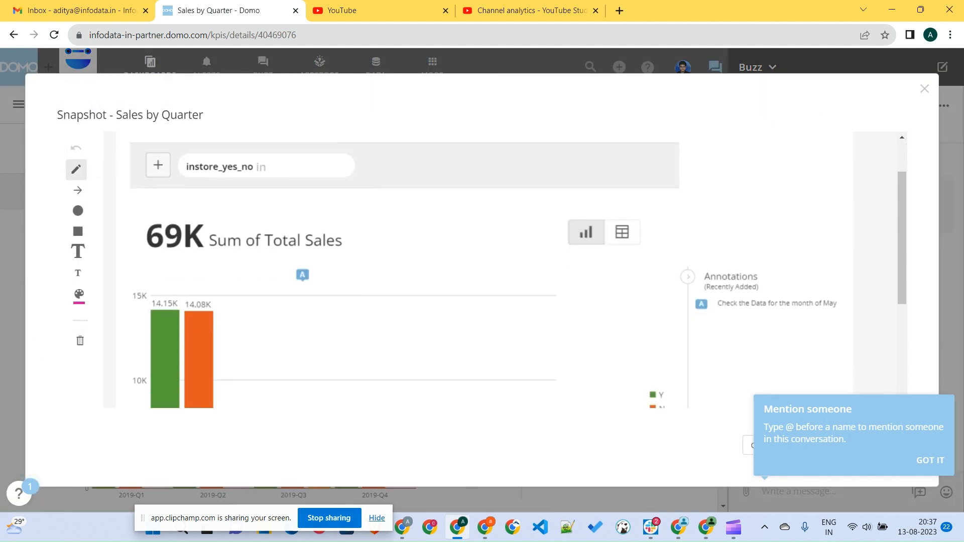
pyautogui.scroll(1, 477, 271)
pyautogui.moveTo(167, 220)
pyautogui.mouseDown()
pyautogui.moveTo(140, 246)
pyautogui.moveTo(215, 245)
pyautogui.moveTo(155, 225)
pyautogui.mouseUp()
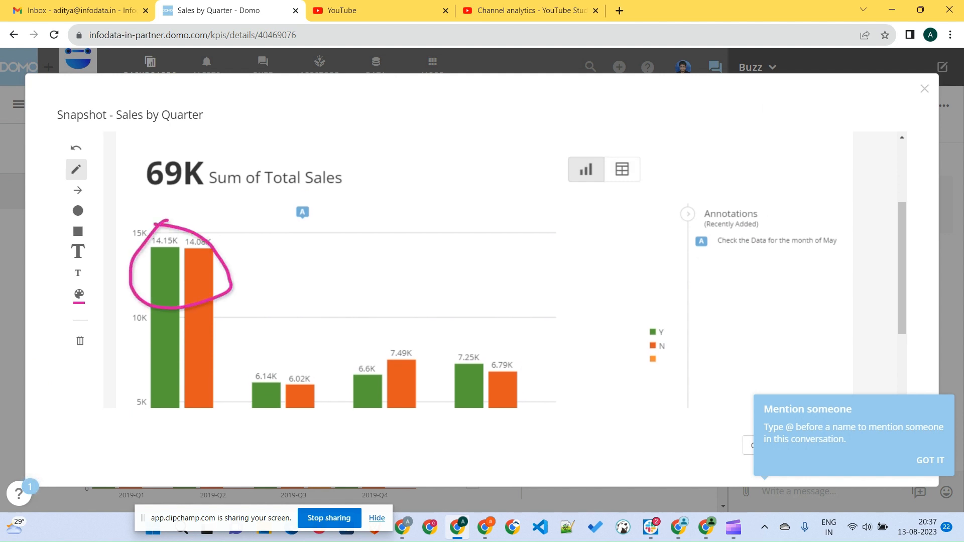
pyautogui.scroll(-2, 477, 271)
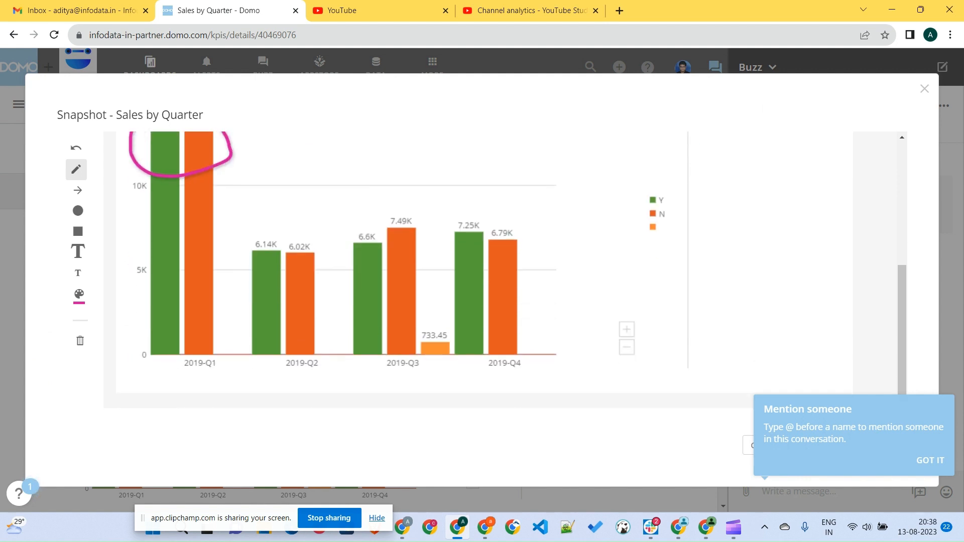
pyautogui.click(930, 460)
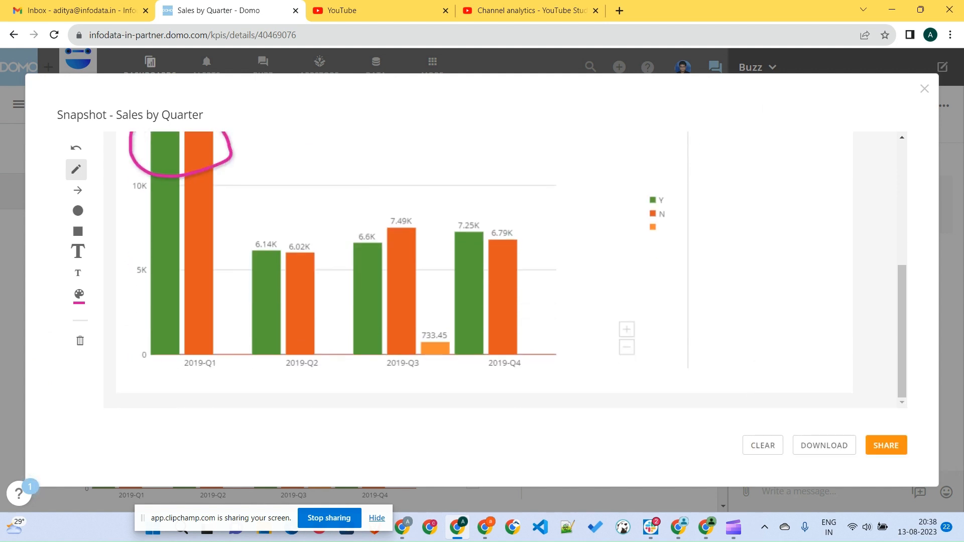
pyautogui.scroll(3, 477, 272)
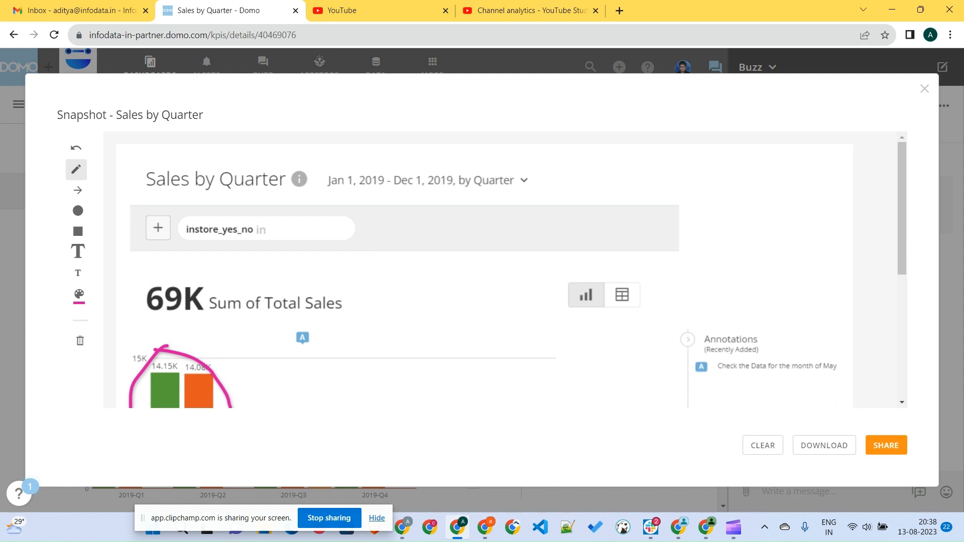
# - Add the large text "Study the Q1 numbers" above the chart in the snapshot and close it without sharing
pyautogui.click(78, 251)
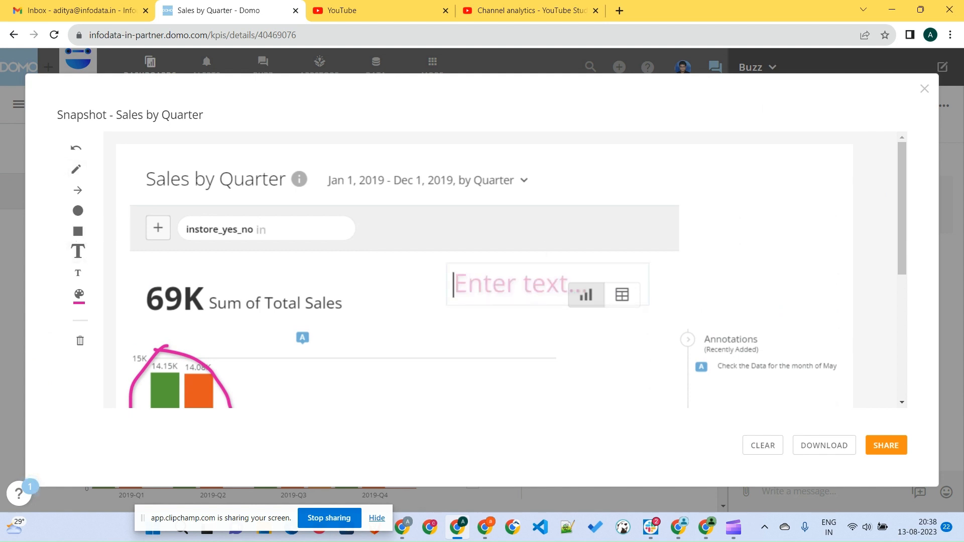
pyautogui.write('Stude')
pyautogui.press('BackSpace')
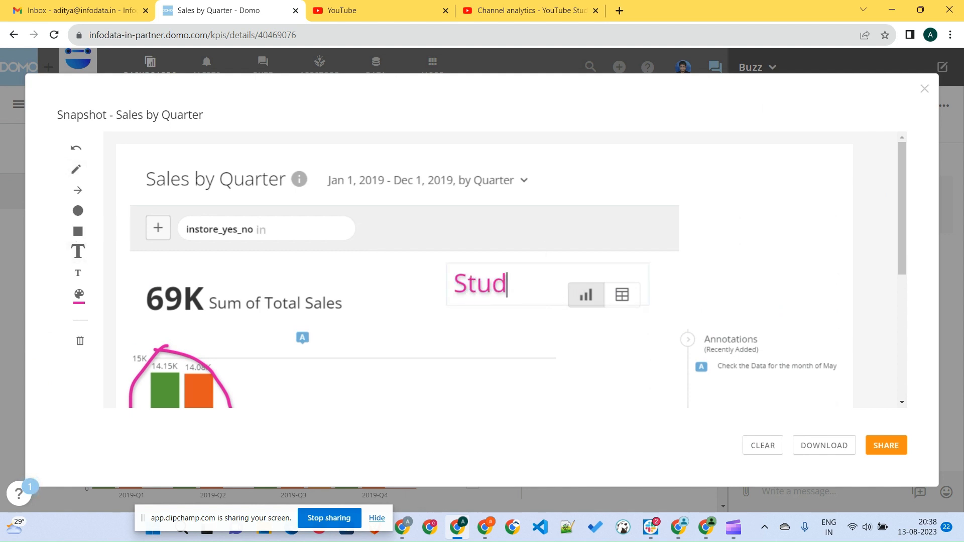
pyautogui.write('y the Q1')
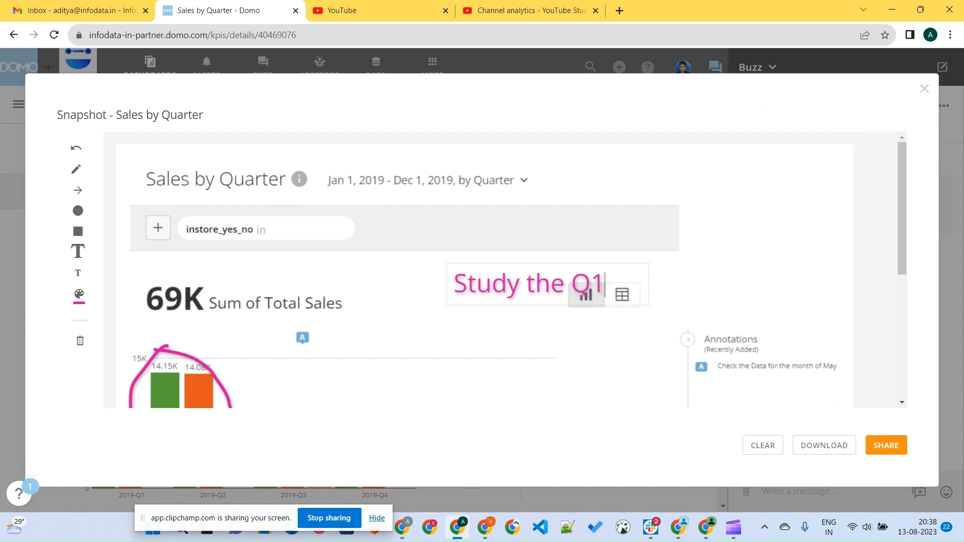
pyautogui.write(' numbers')
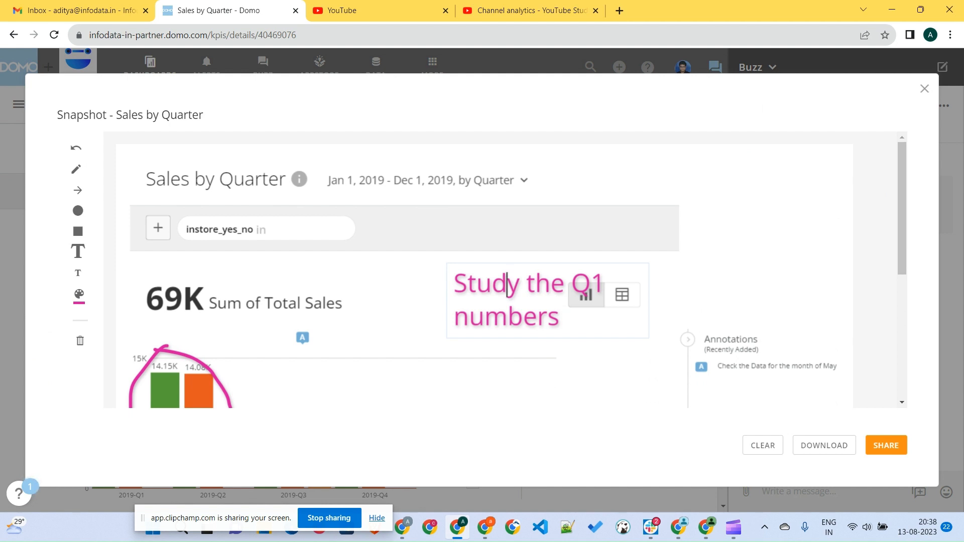
pyautogui.click(924, 89)
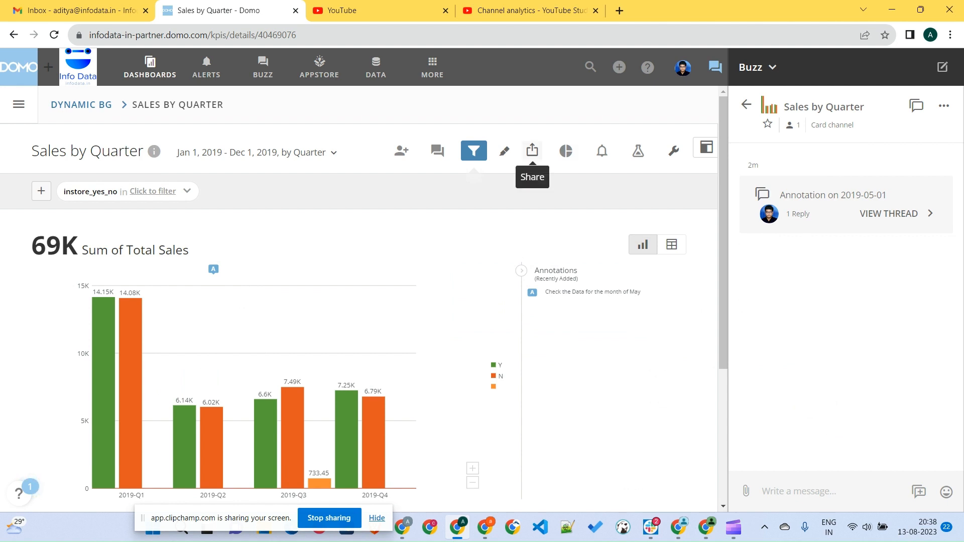
# - Review the Sales by Quarter card's sharing and Send / Export options without exporting, and close the Buzz conversation
pyautogui.click(532, 150)
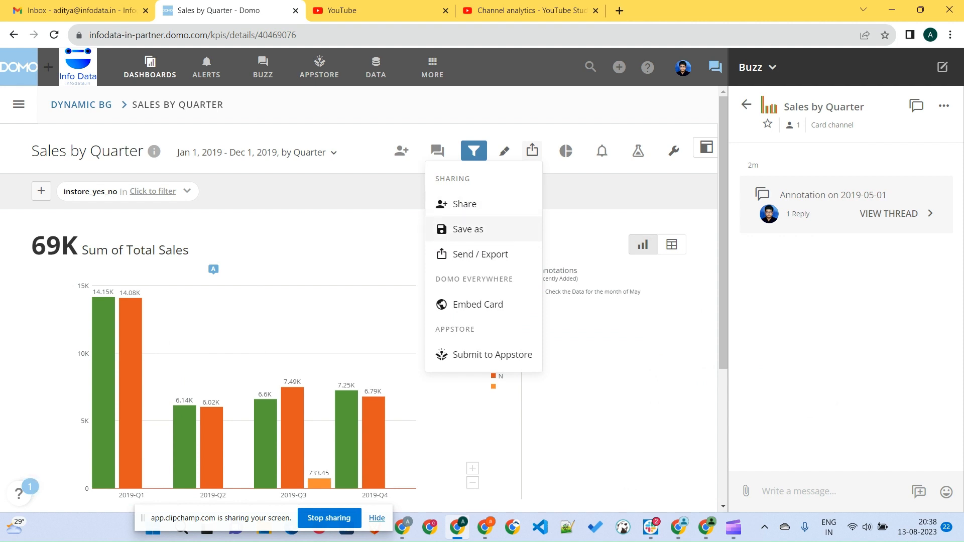
pyautogui.click(480, 254)
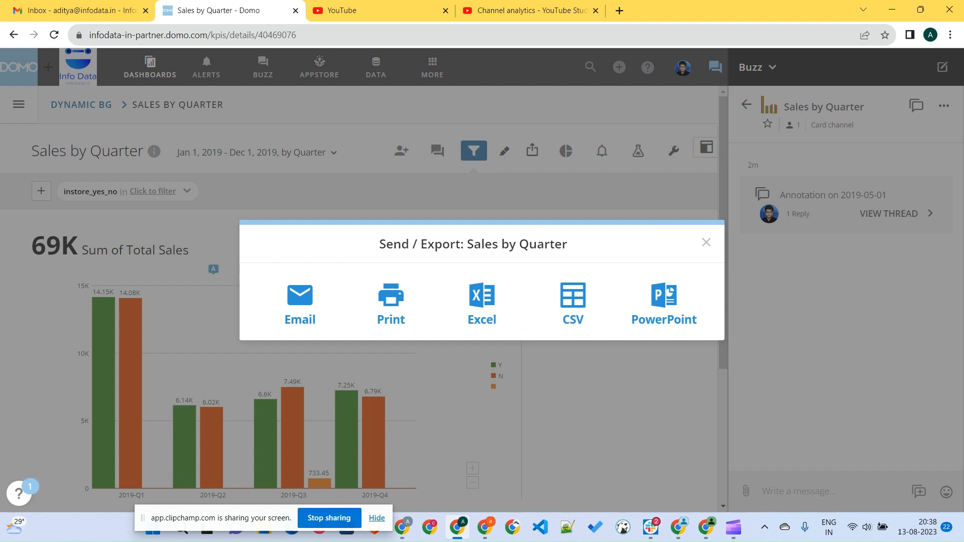
pyautogui.click(706, 242)
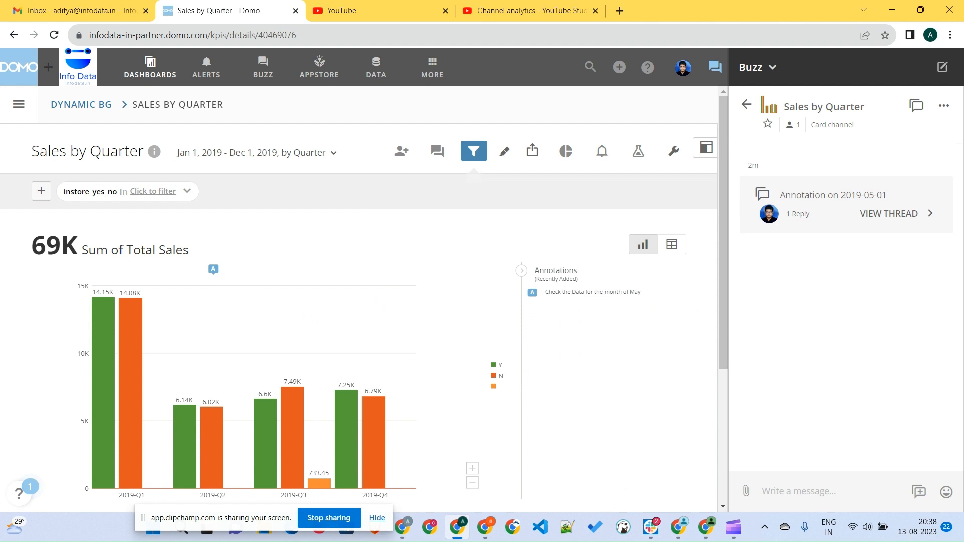
pyautogui.click(532, 151)
pyautogui.click(716, 67)
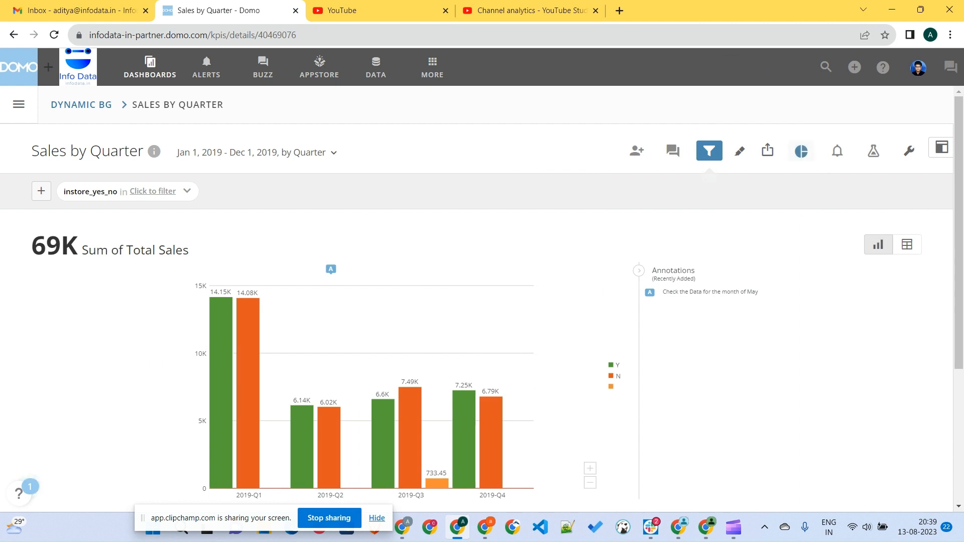
# - Preview the Sales by Quarter data as Stacked, H grouped and H stacked charts
pyautogui.click(801, 151)
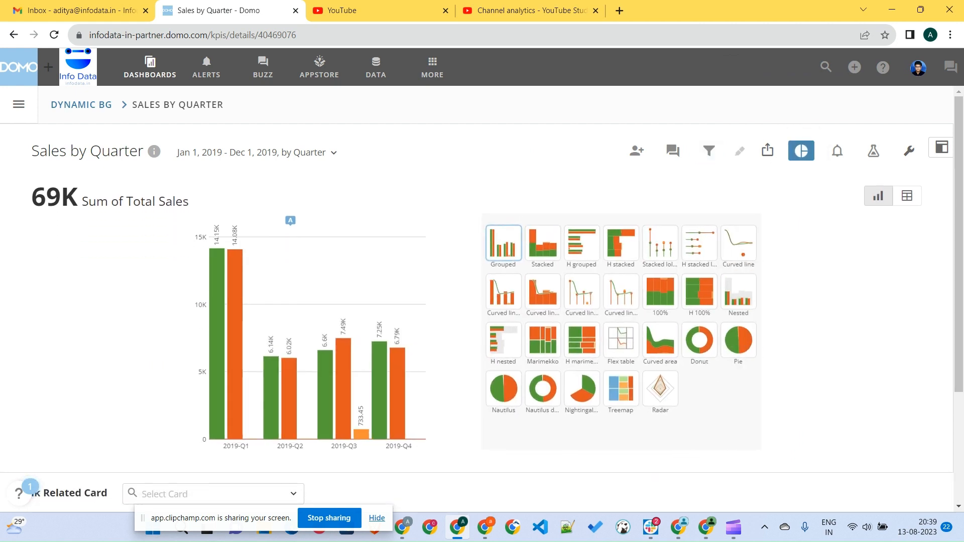
pyautogui.click(543, 244)
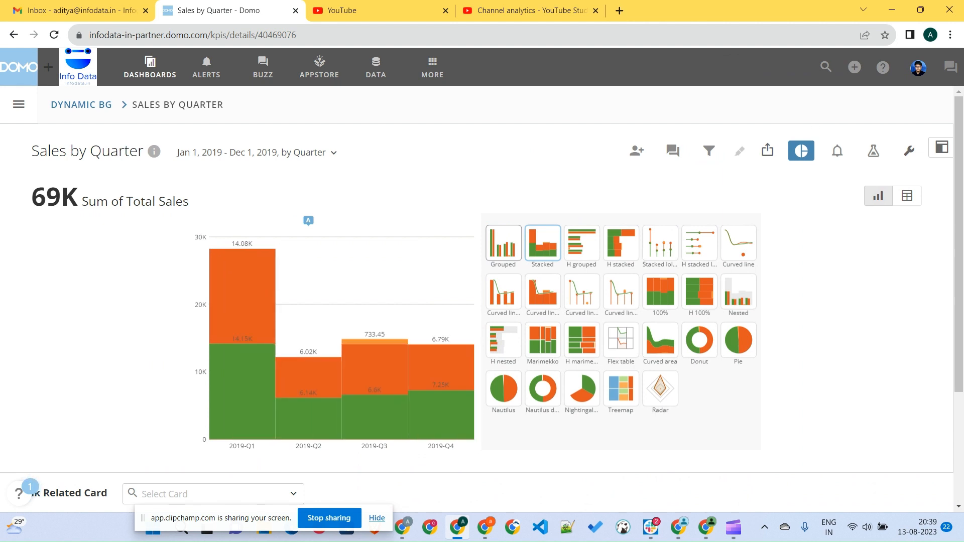
pyautogui.click(582, 244)
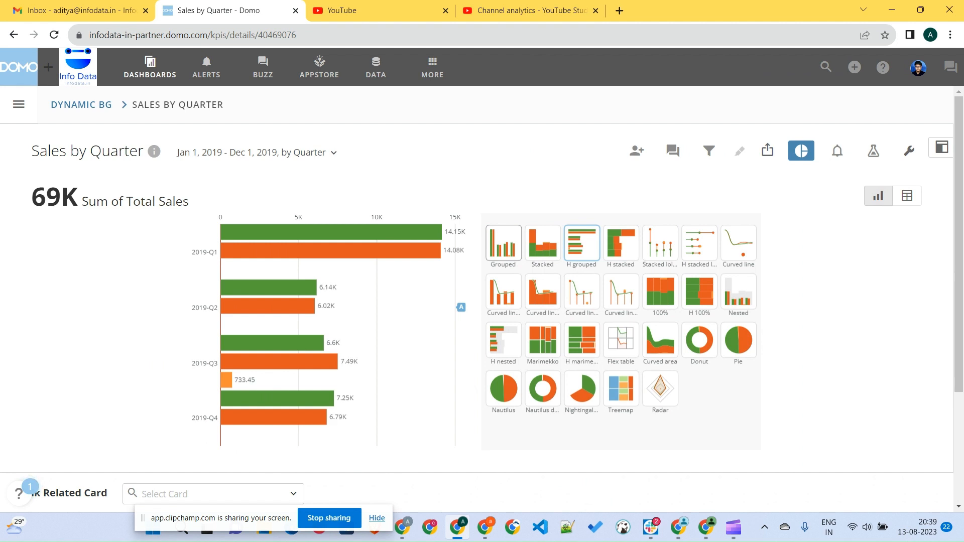
pyautogui.click(621, 243)
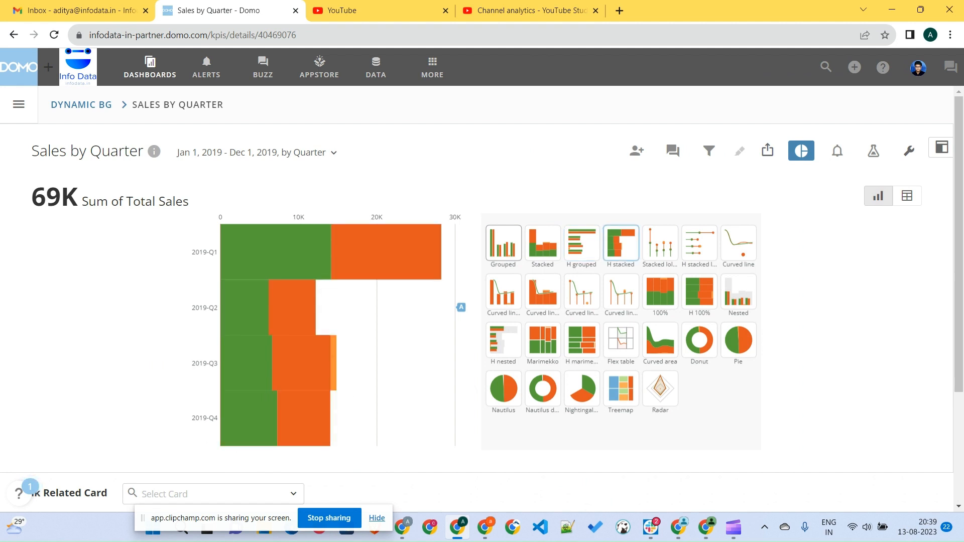
# - Preview the Sales by Quarter data as Donut and Pie charts, and reload the card to restore its grouped bars
pyautogui.click(699, 340)
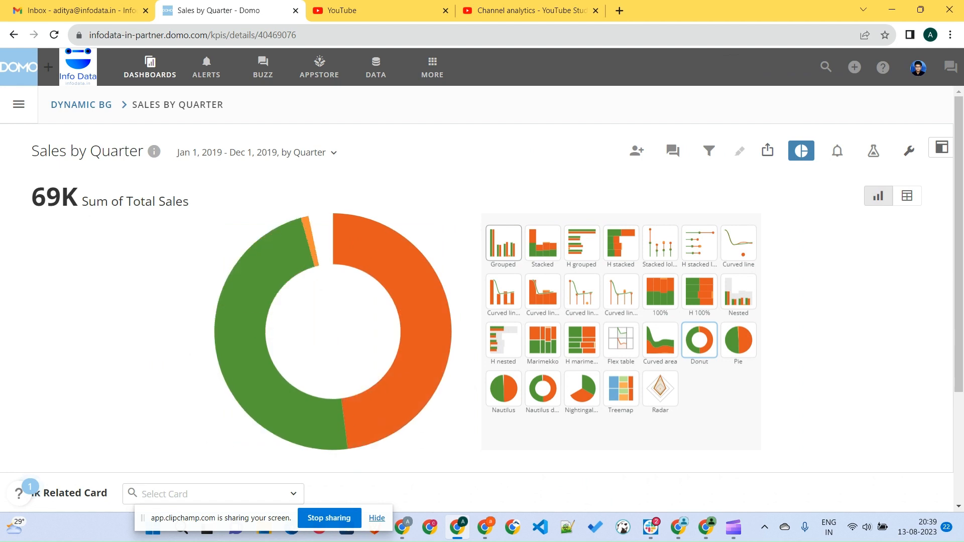
pyautogui.click(738, 340)
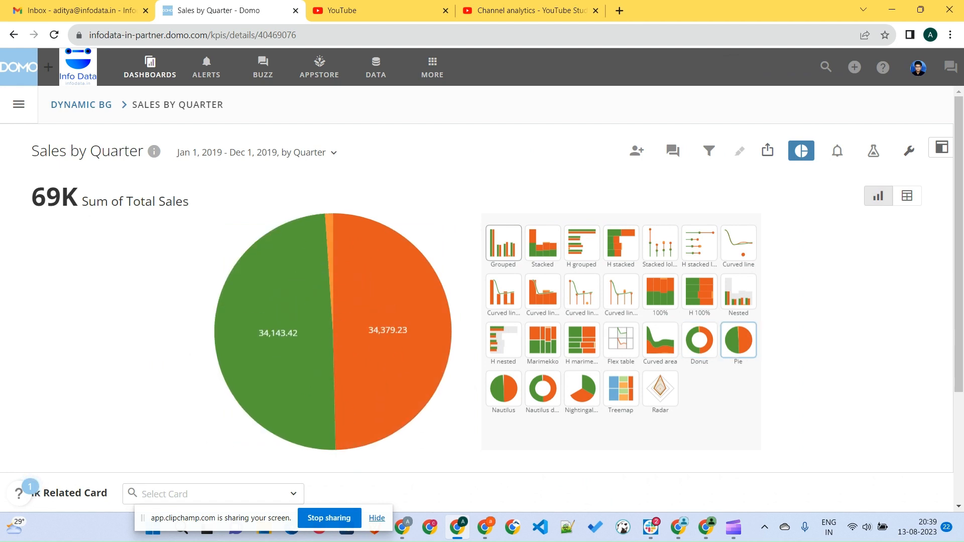
pyautogui.click(801, 151)
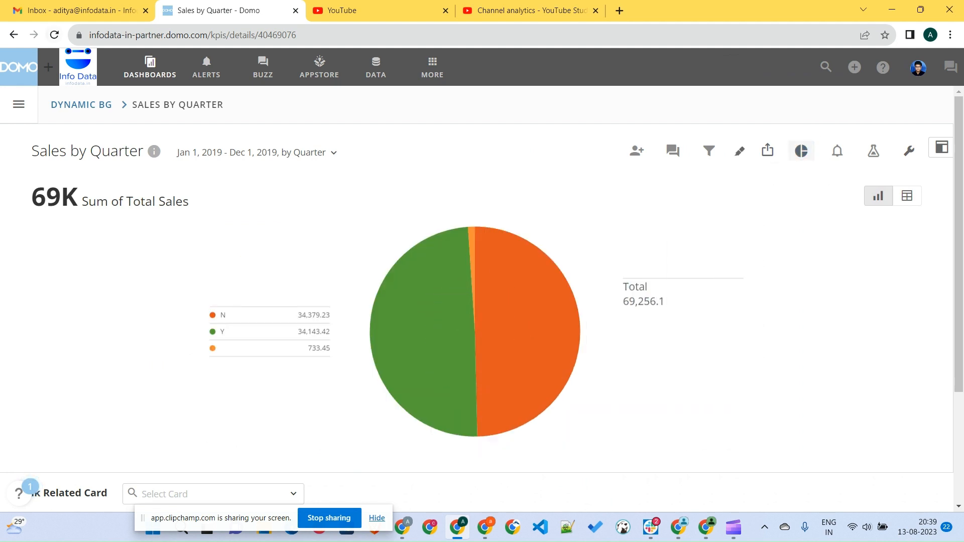
pyautogui.click(55, 35)
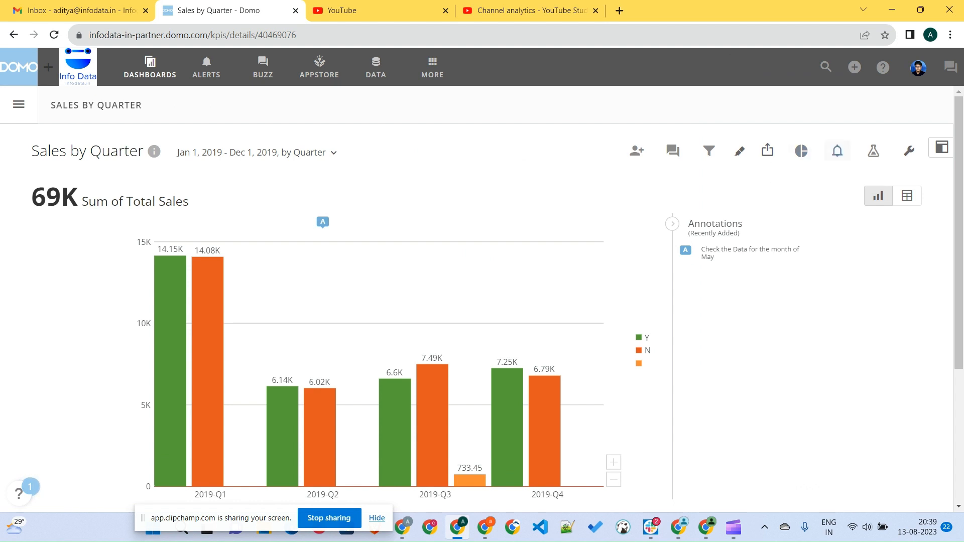
# - Review the Sales by Quarter card's alerts and its change history, and return to the card
pyautogui.click(837, 150)
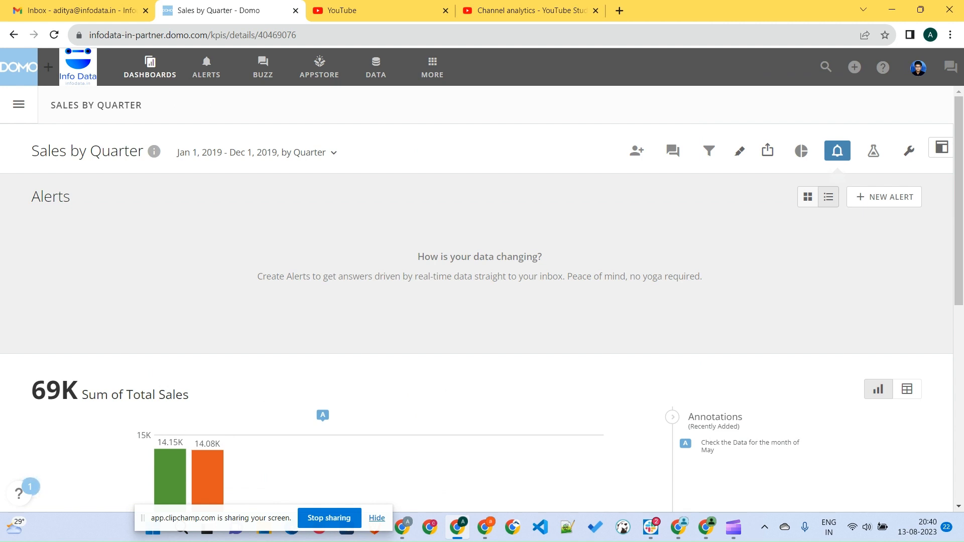
pyautogui.click(837, 150)
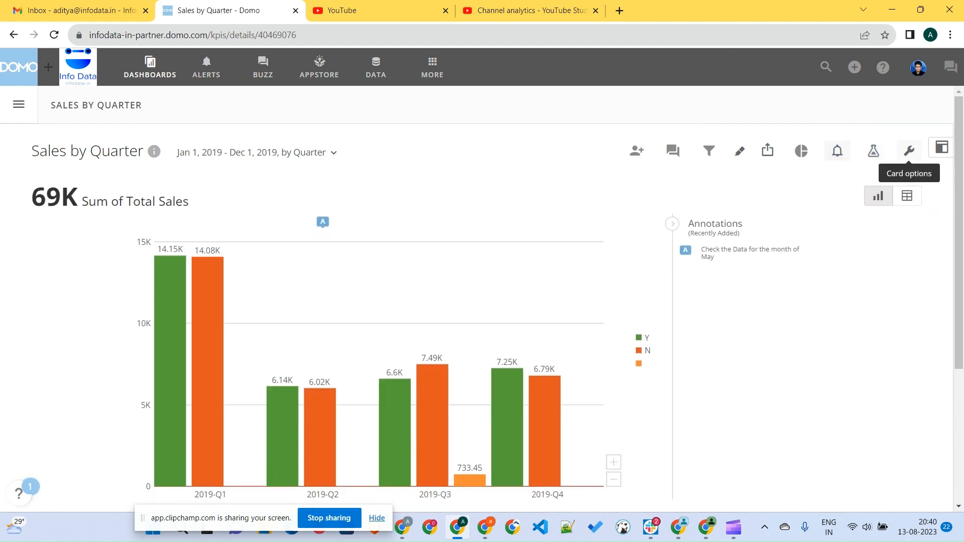
pyautogui.click(909, 151)
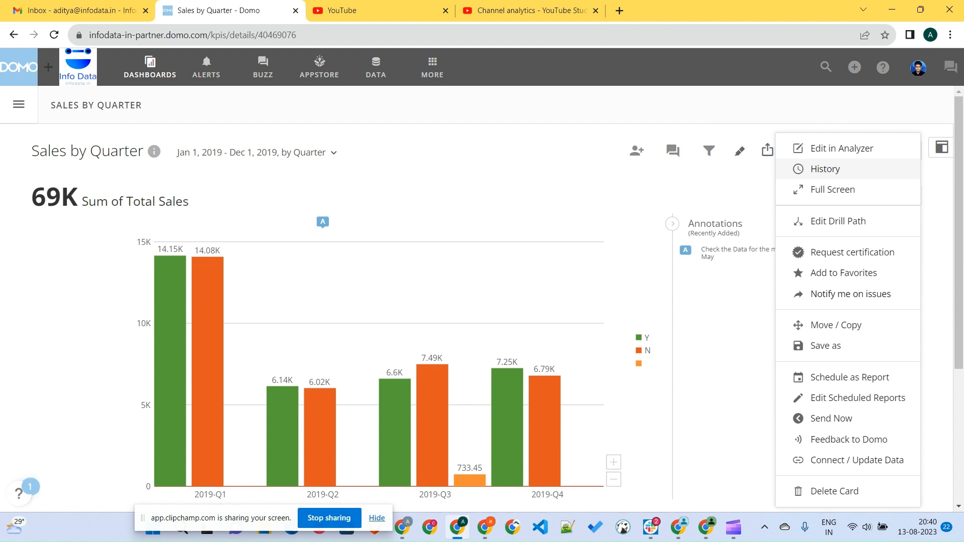
pyautogui.click(825, 168)
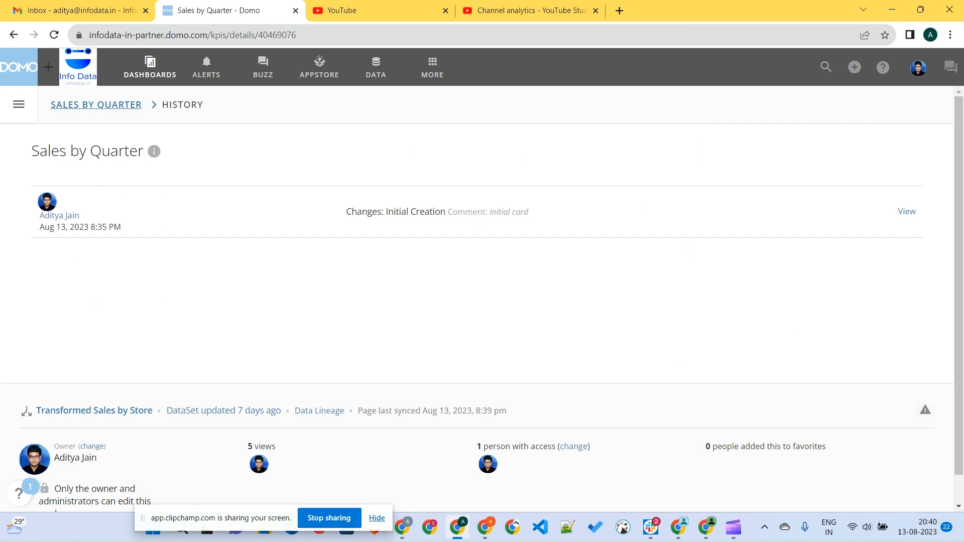
pyautogui.click(96, 104)
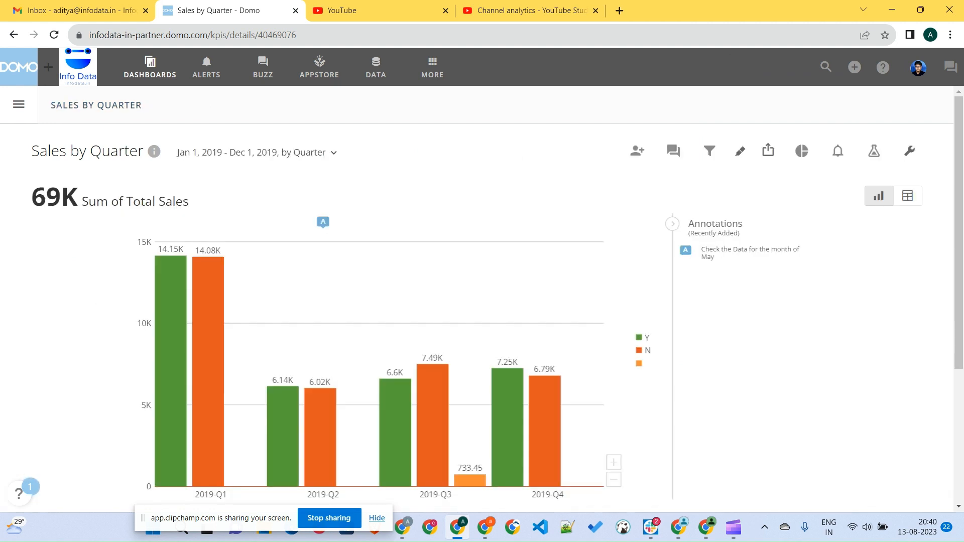
# - Open the Sales by Quarter card's list of card options
pyautogui.click(909, 151)
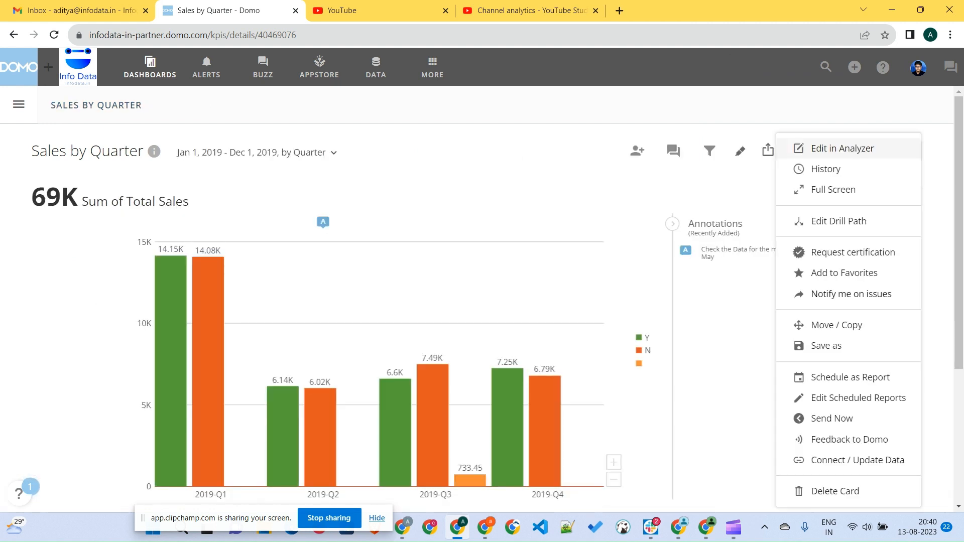